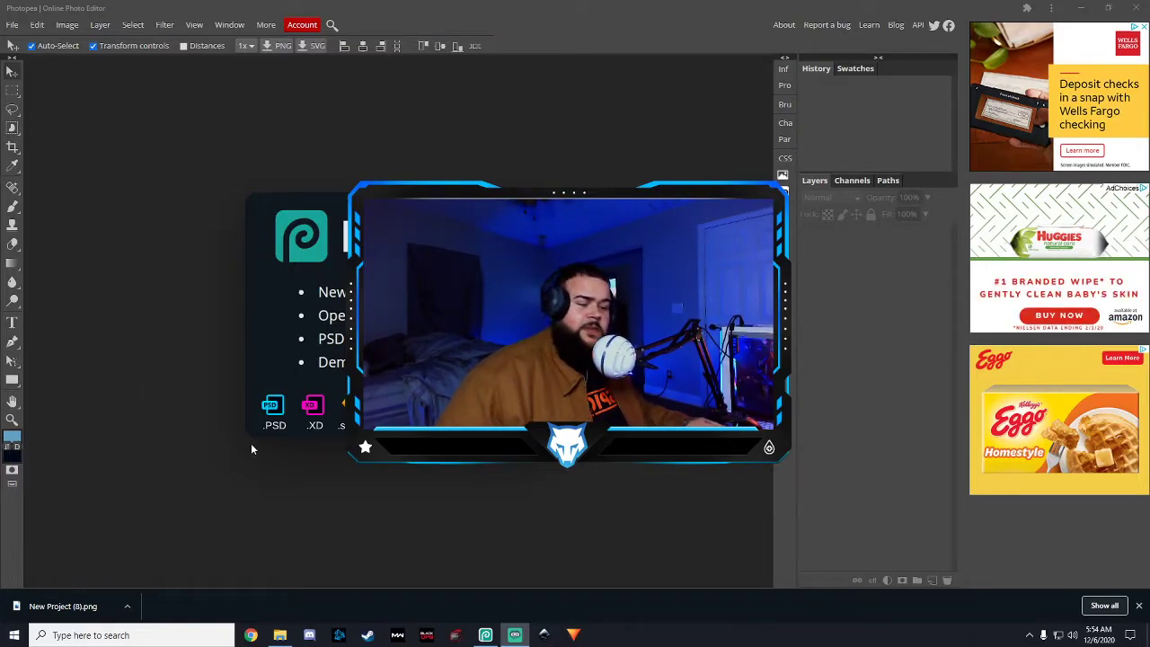
- Dismiss the browser's downloads bar
left_click(1139, 609)
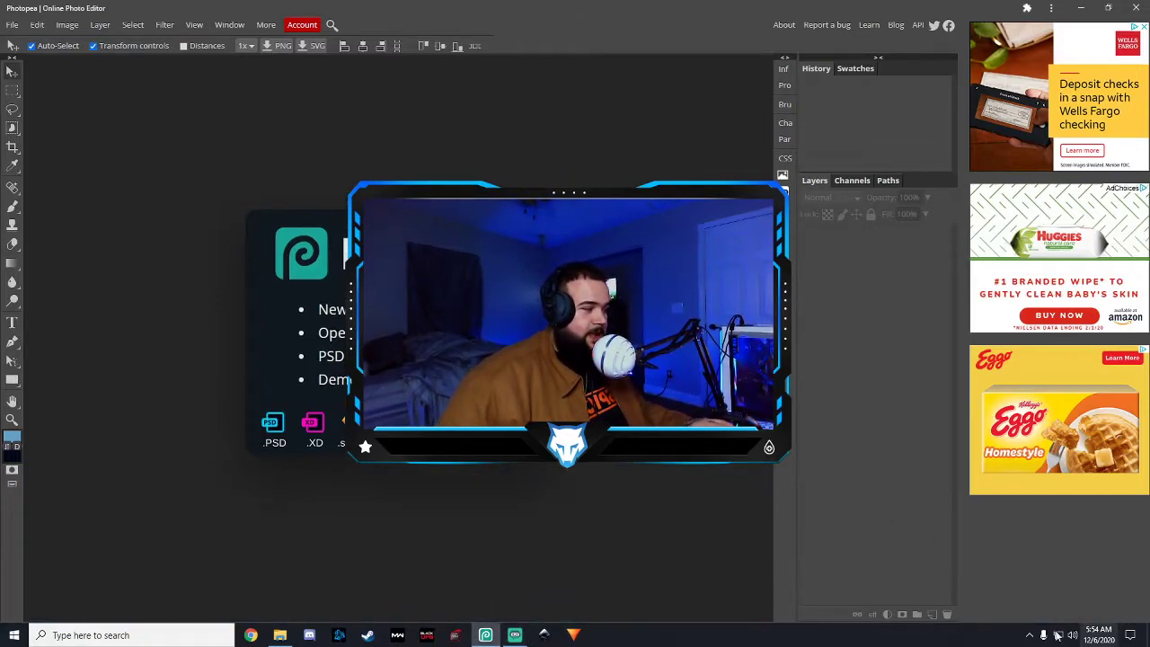
- Bring Chrome forward and load photopea.com by entering 'photopea' in the address bar
left_click(252, 635)
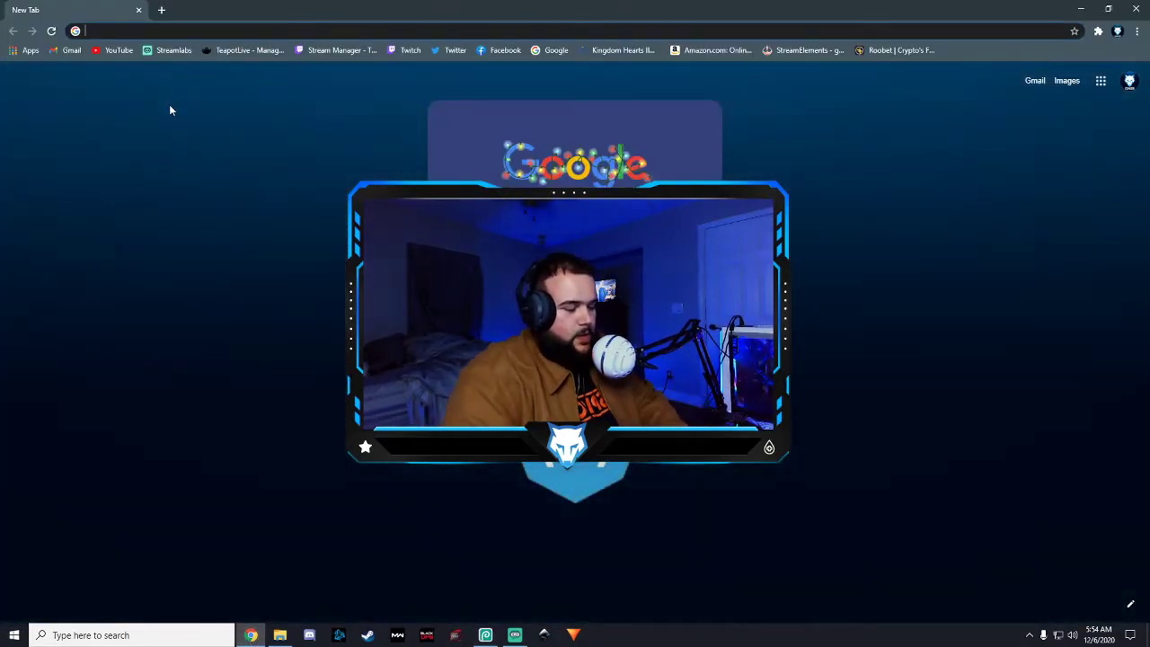
type("phto")
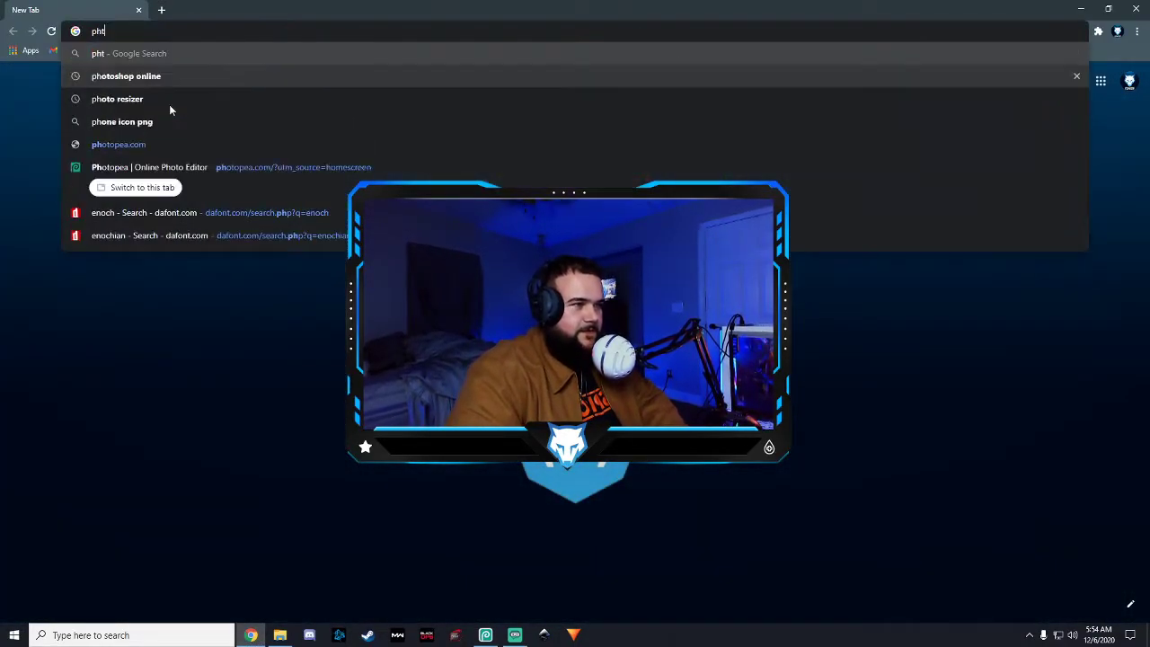
key("BackSpace")
key("BackSpace")
type("oto")
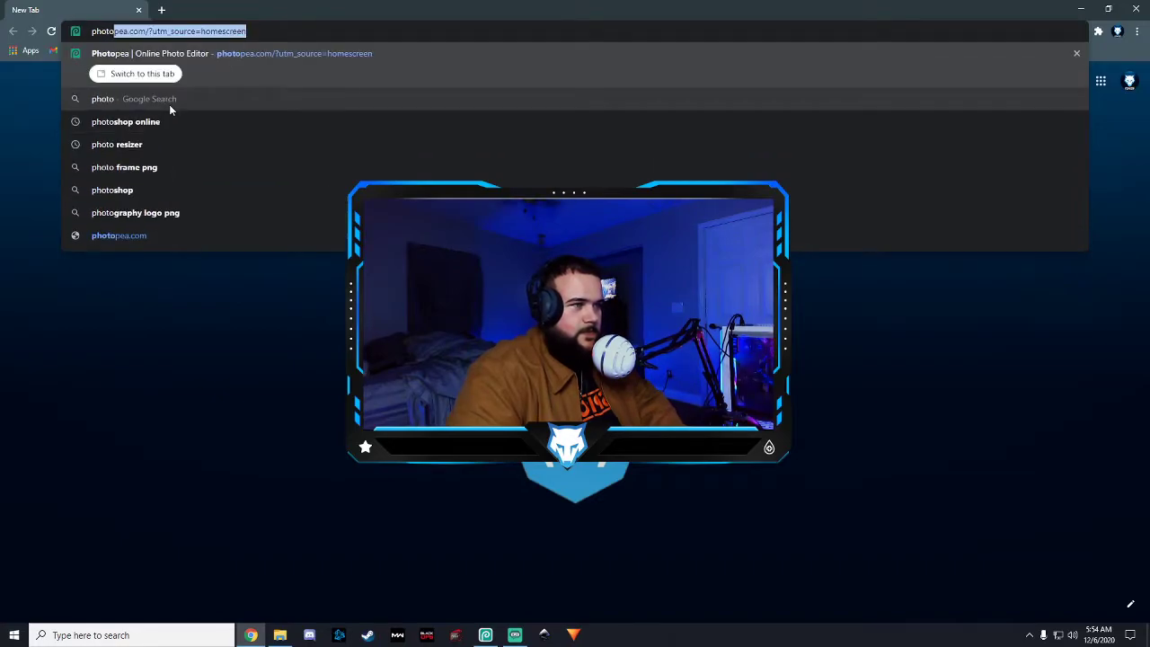
type("p")
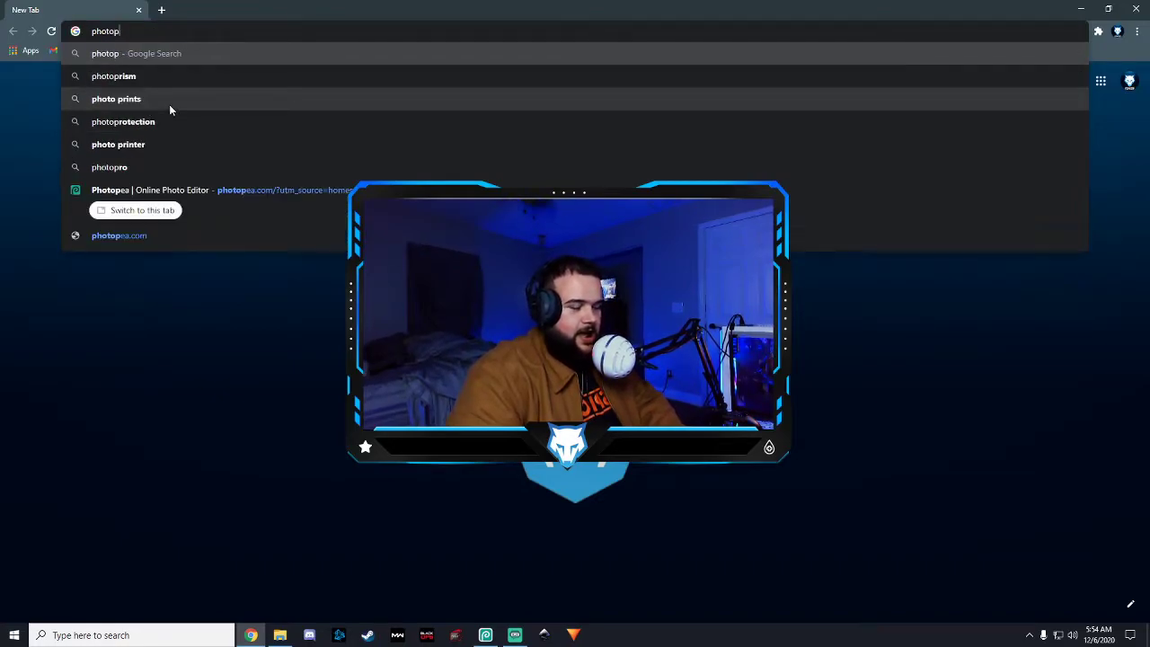
type("ea.com/?utm_source=homescreen")
key("Return")
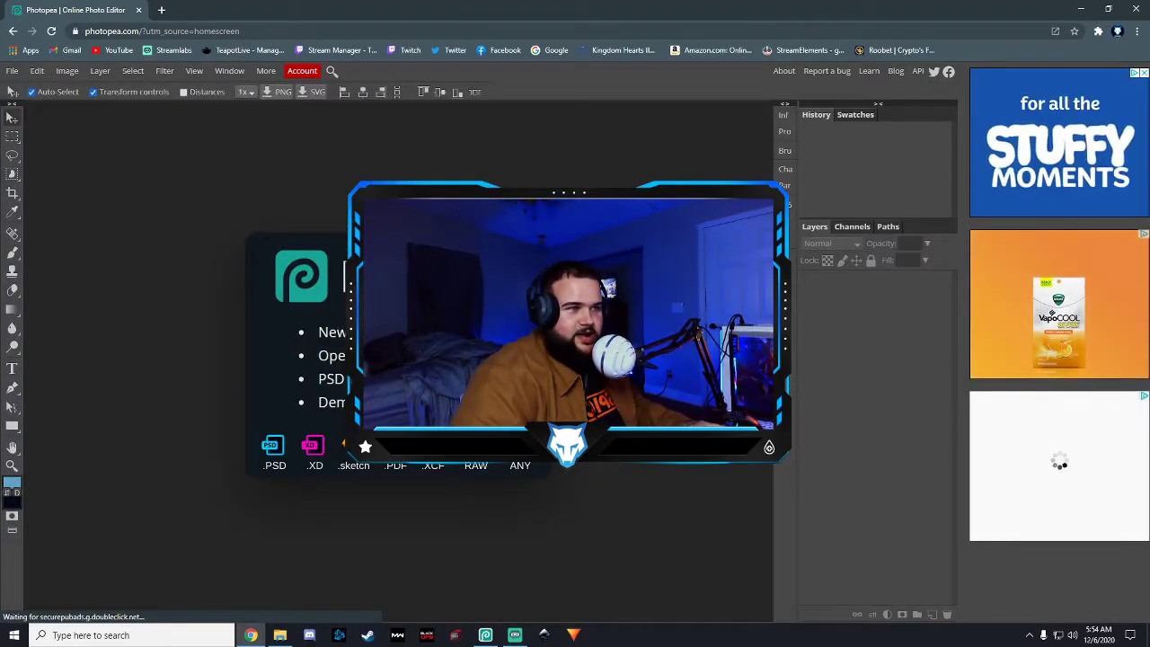
- Open and dismiss the File menu, then close the browser window to reveal Photopea
left_click(13, 74)
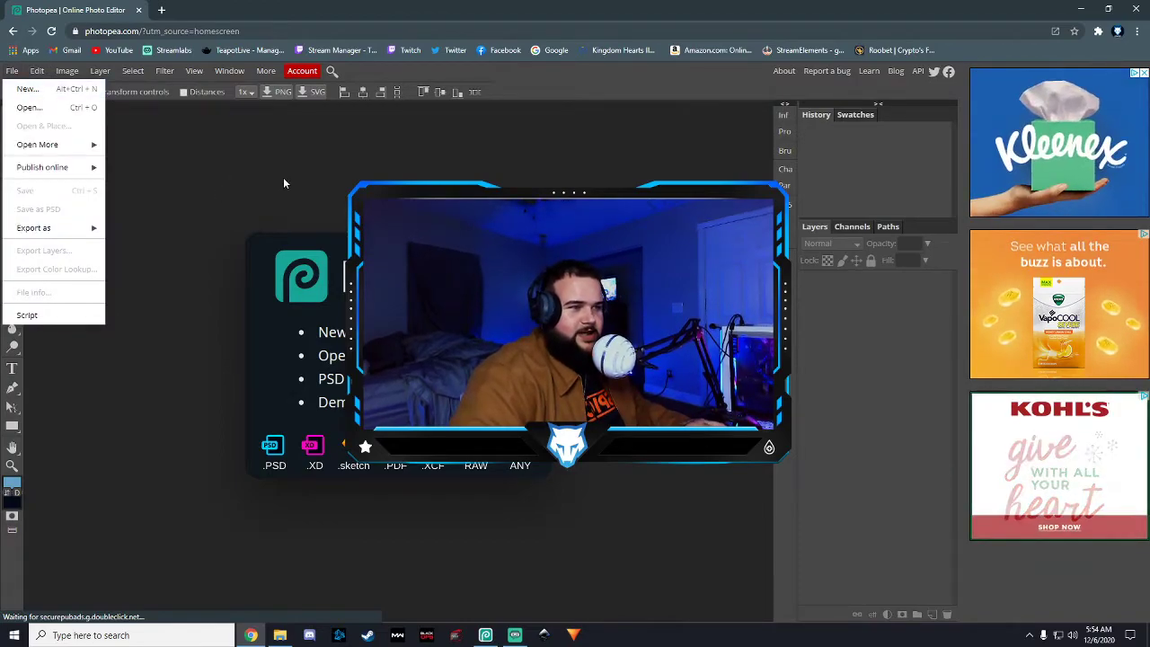
left_click(358, 177)
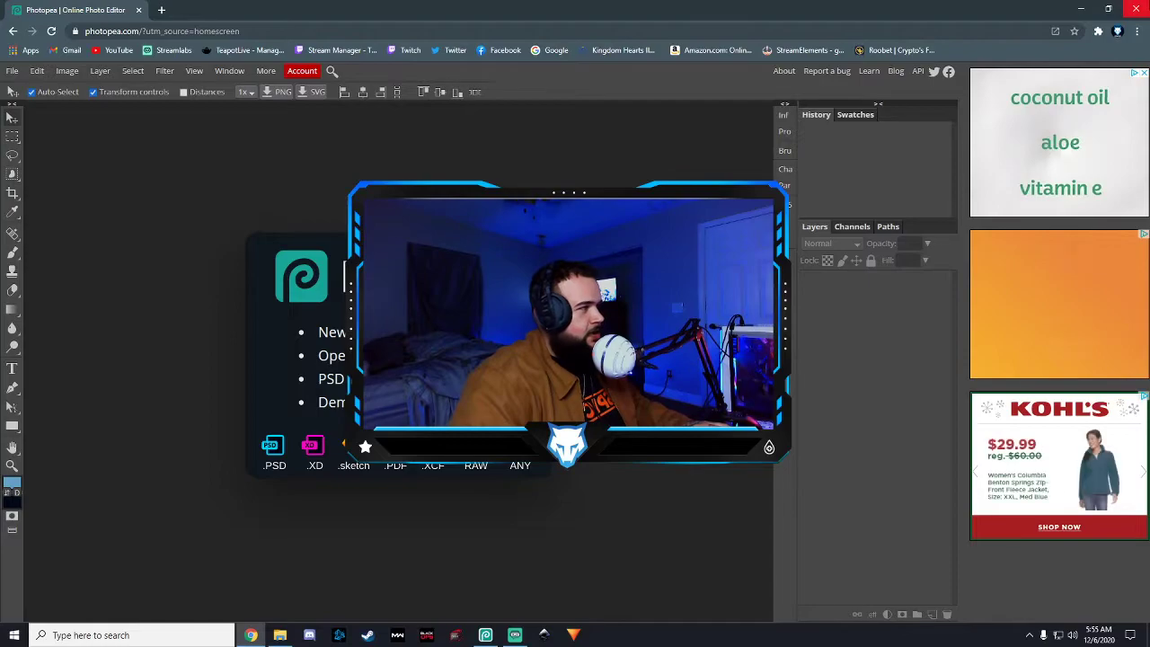
left_click(1136, 9)
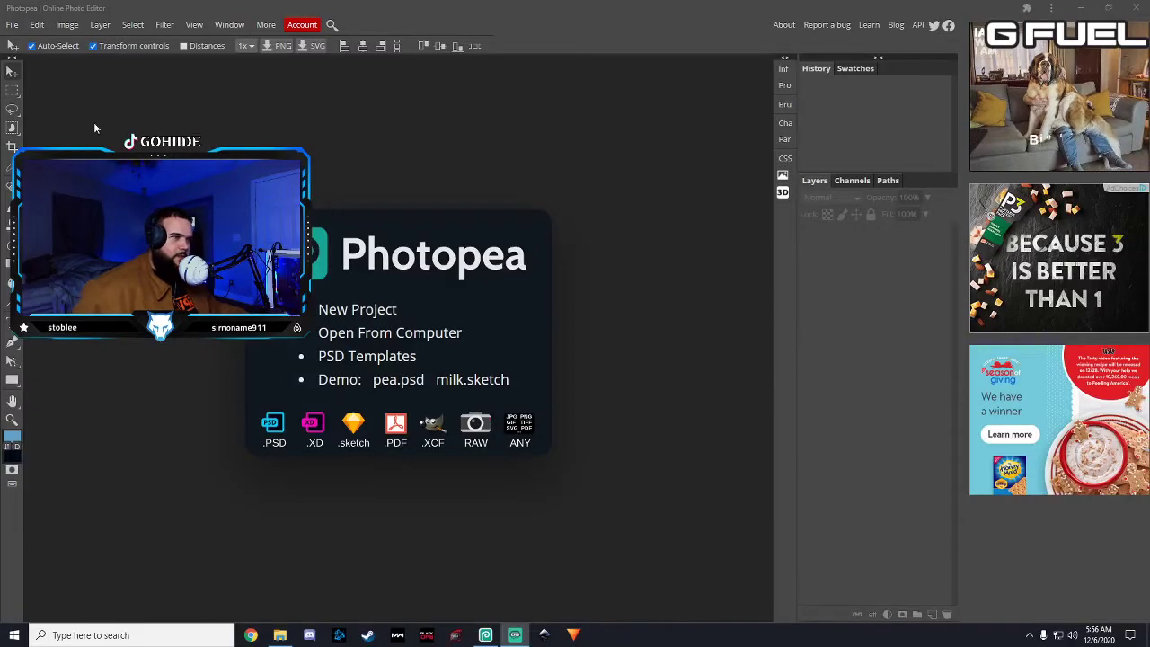
- Create a new 400×400 px transparent project named Test
left_click(13, 25)
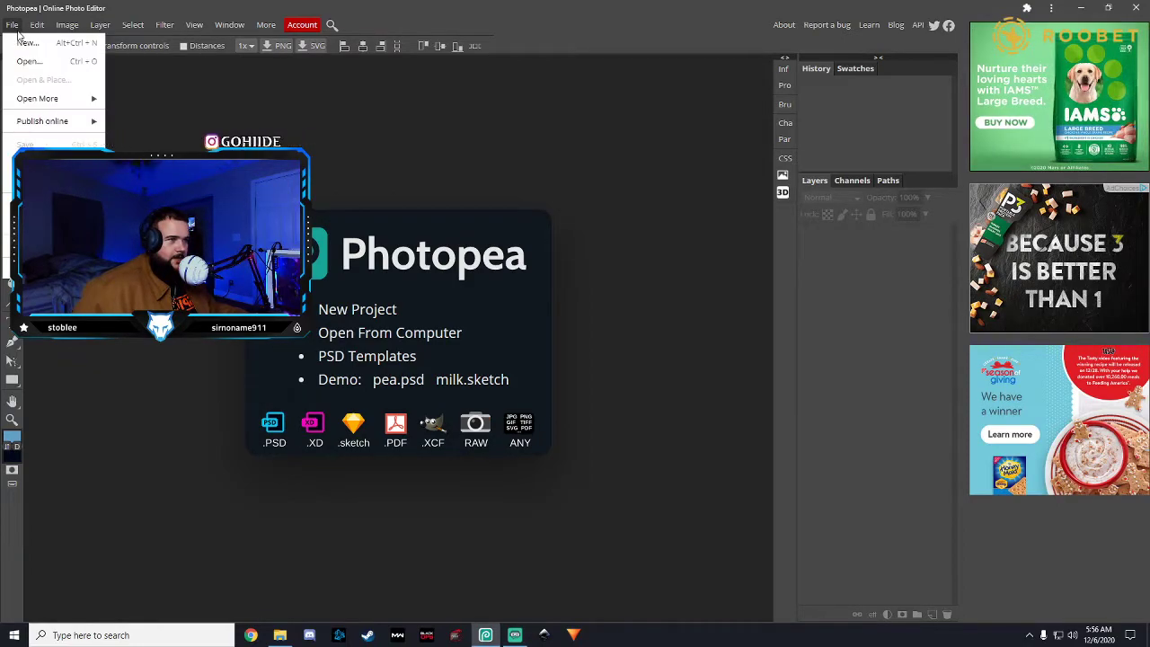
left_click(59, 44)
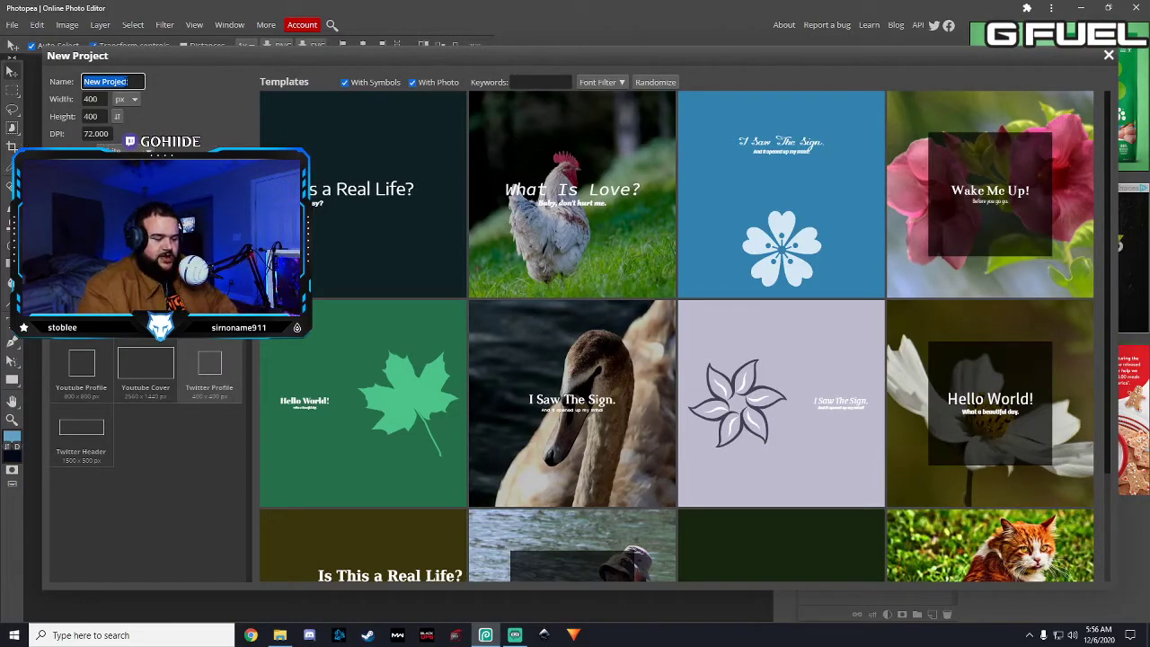
type("Test")
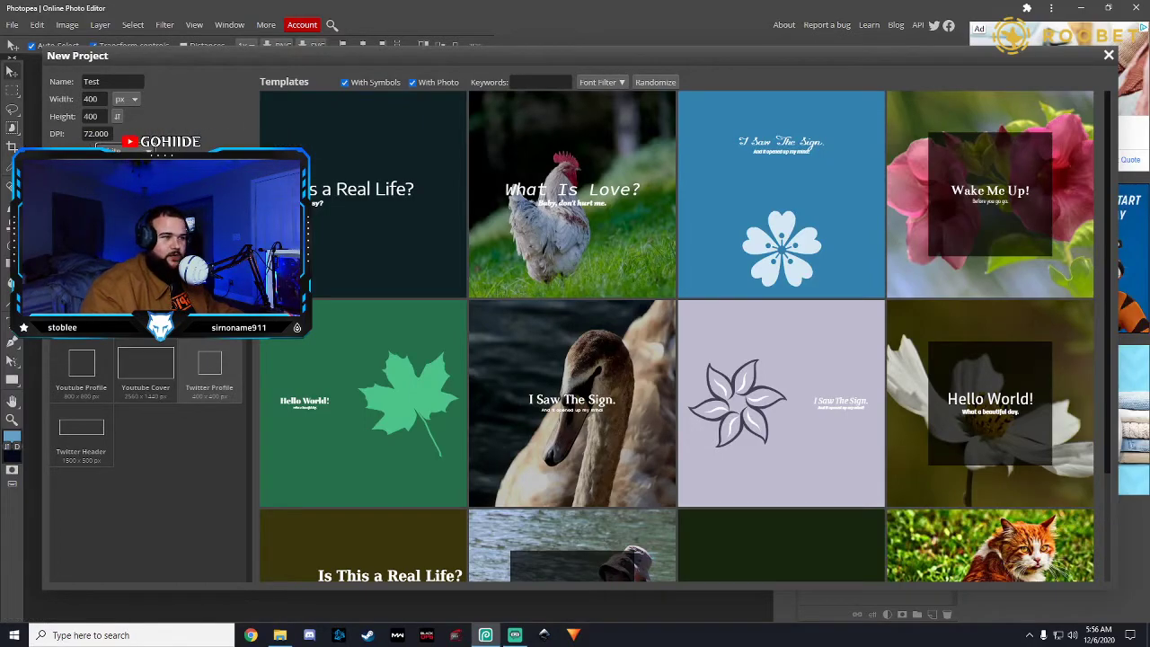
key("Return")
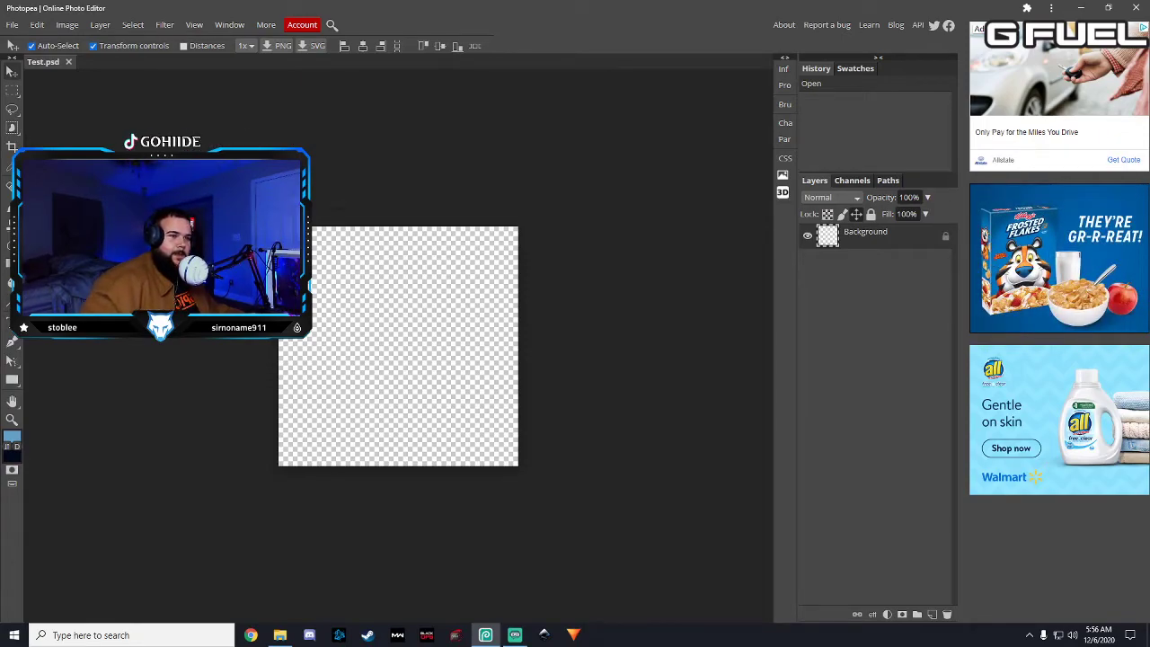
- Activate the Gradient tool with G, leaving Angle style, Normal mode and 100% opacity
left_click(515, 635)
left_click_drag(517, 84, 0, 79)
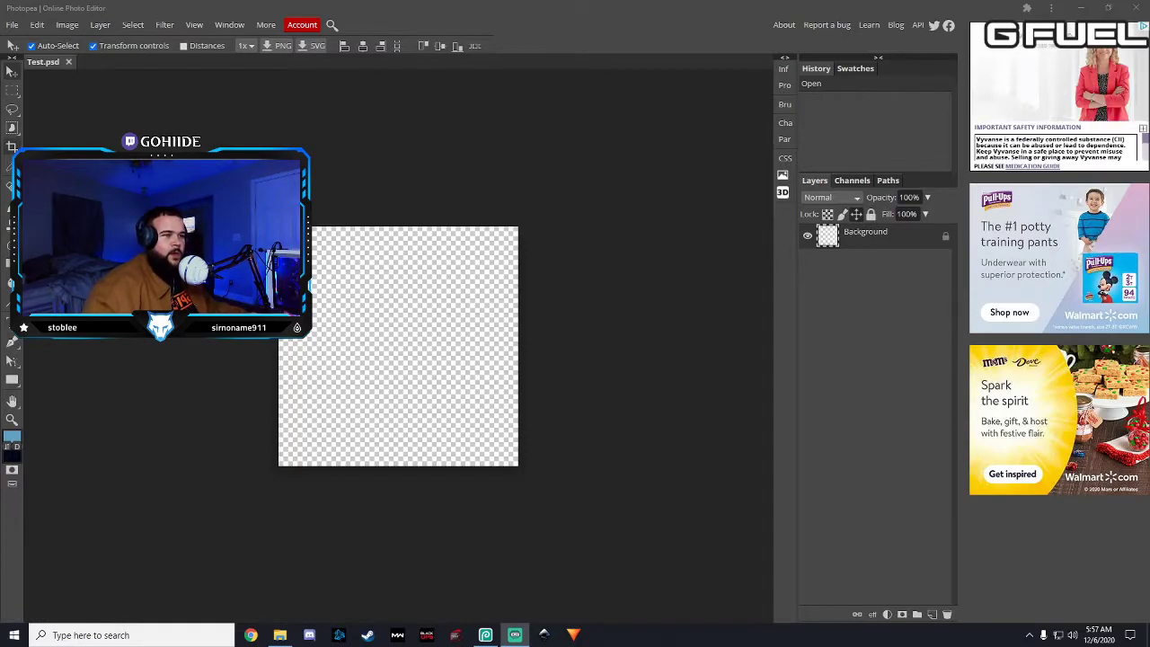
key("g")
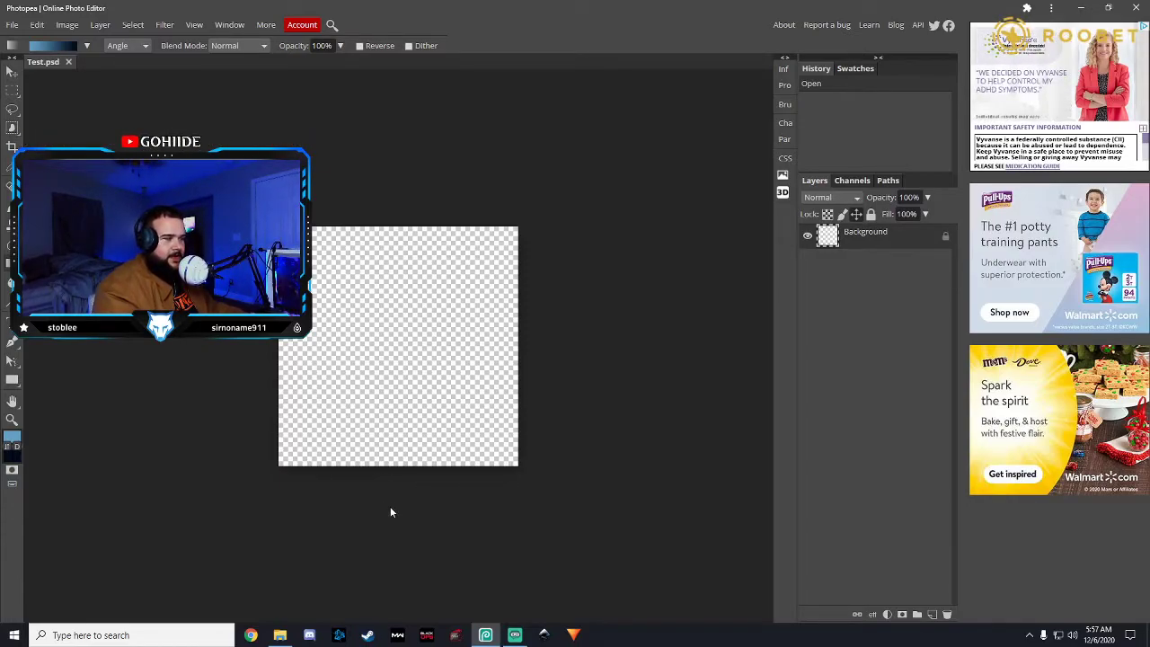
- Try gradient drags, then restore the editor window, shift it right and widen it to the screen edge
left_click_drag(387, 510, 395, 464)
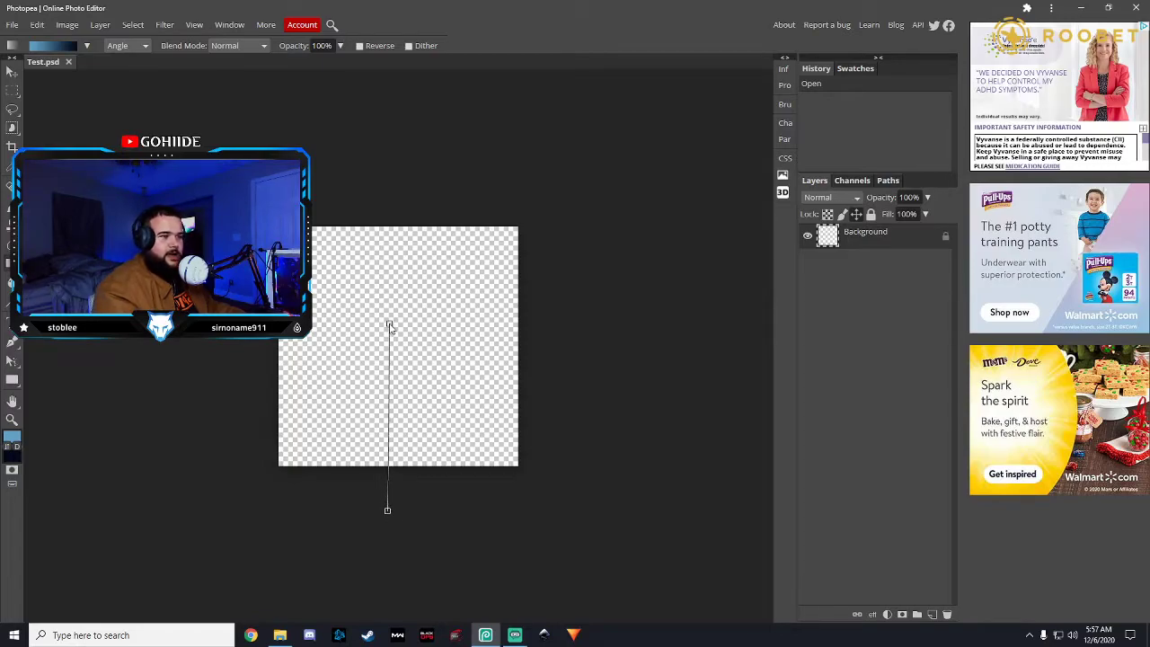
left_click_drag(328, 501, 328, 499)
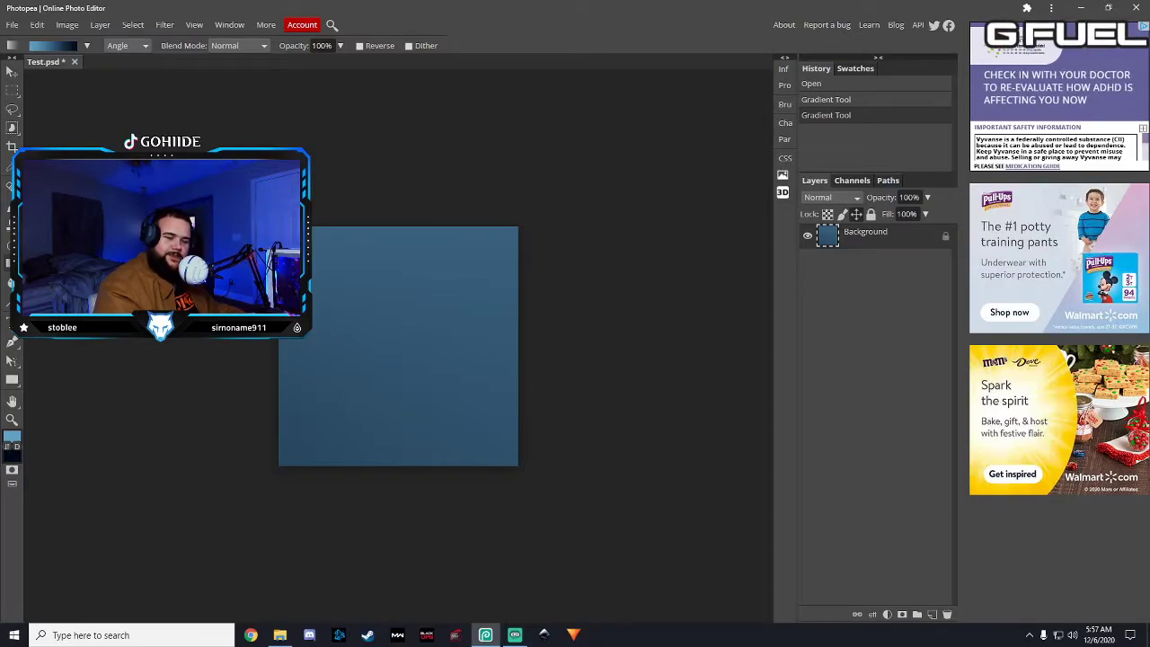
double_click(401, 12)
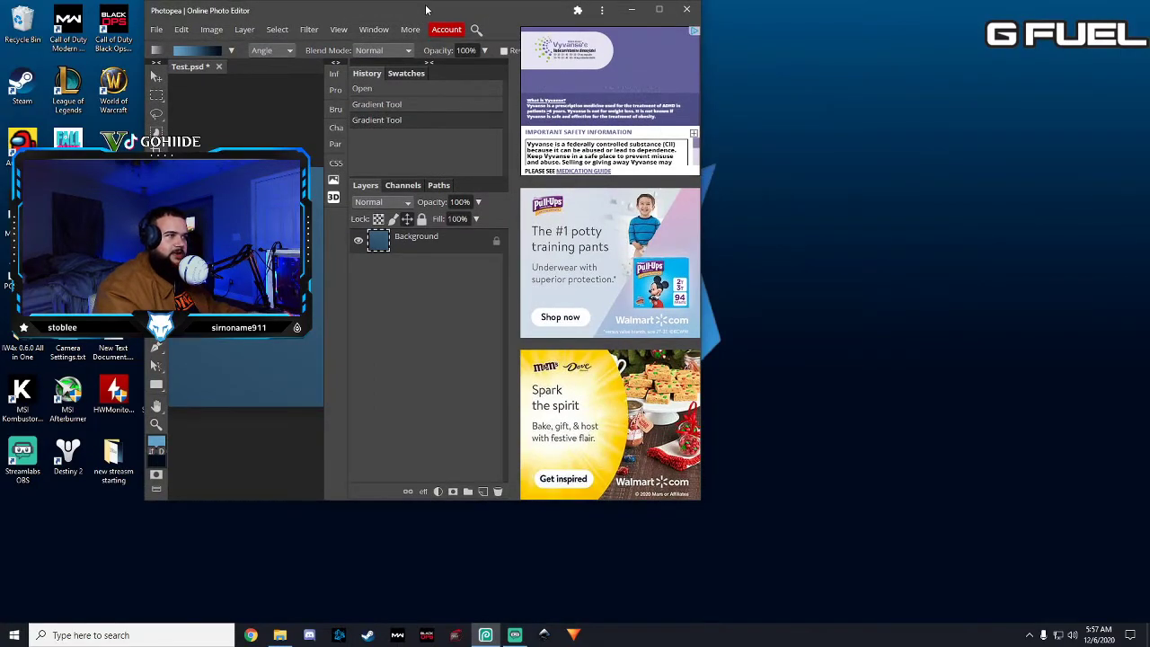
left_click_drag(443, 13, 743, 38)
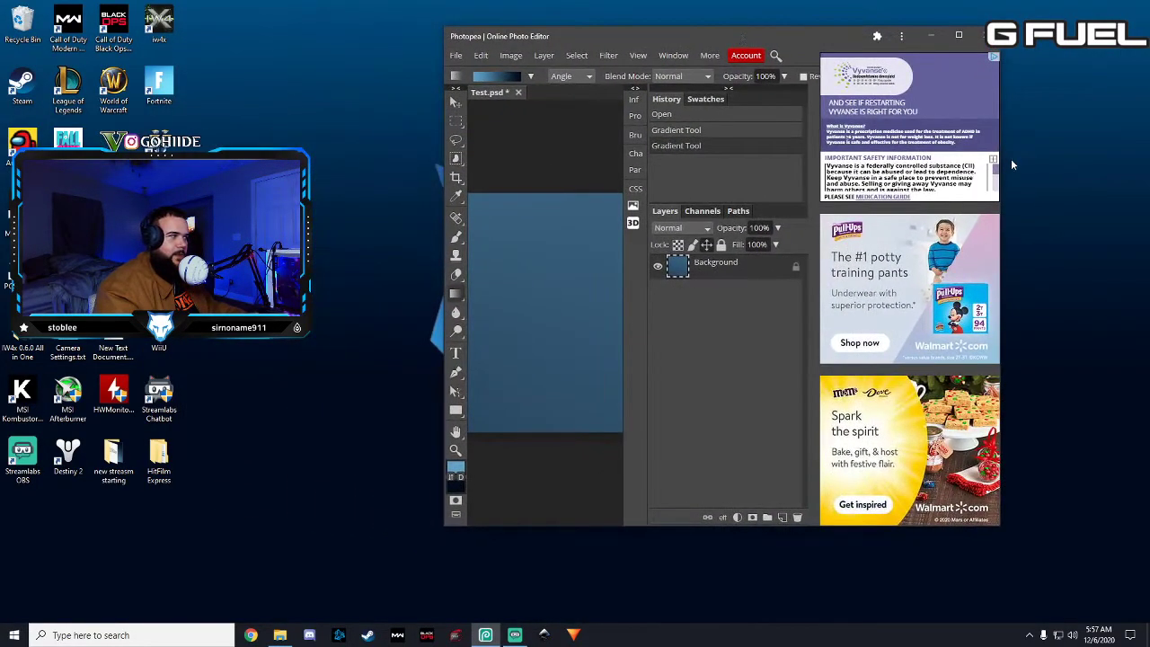
left_click_drag(1004, 167, 1149, 167)
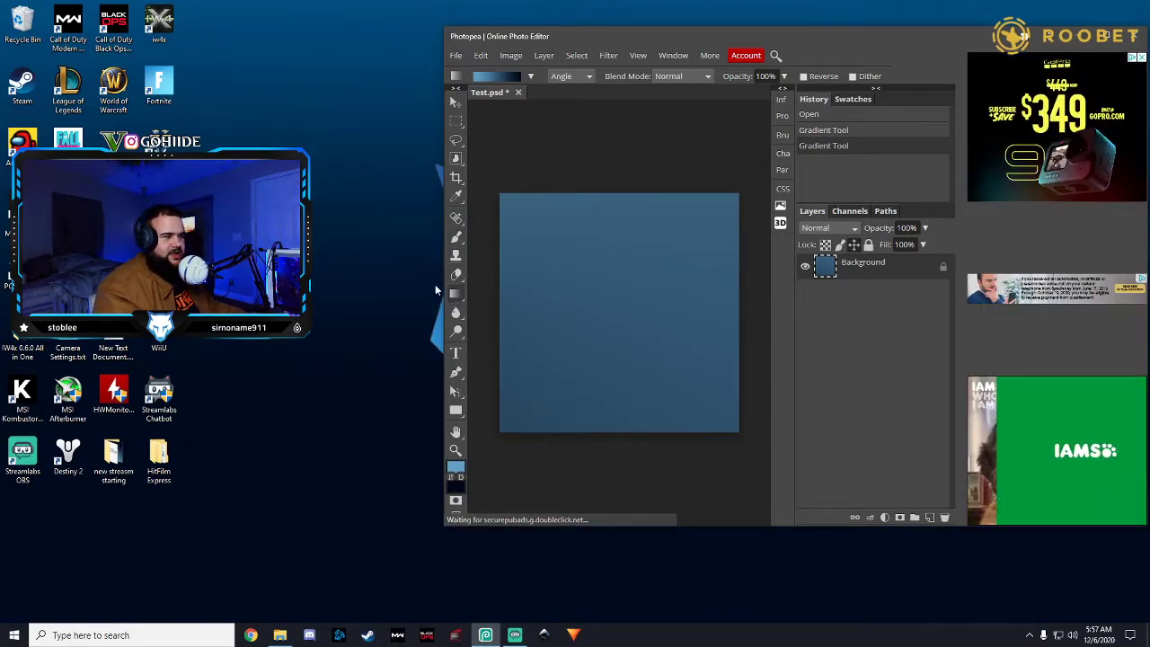
- Fill the canvas with a diagonal Linear gradient from light blue to dark navy
left_click_drag(627, 465, 625, 341)
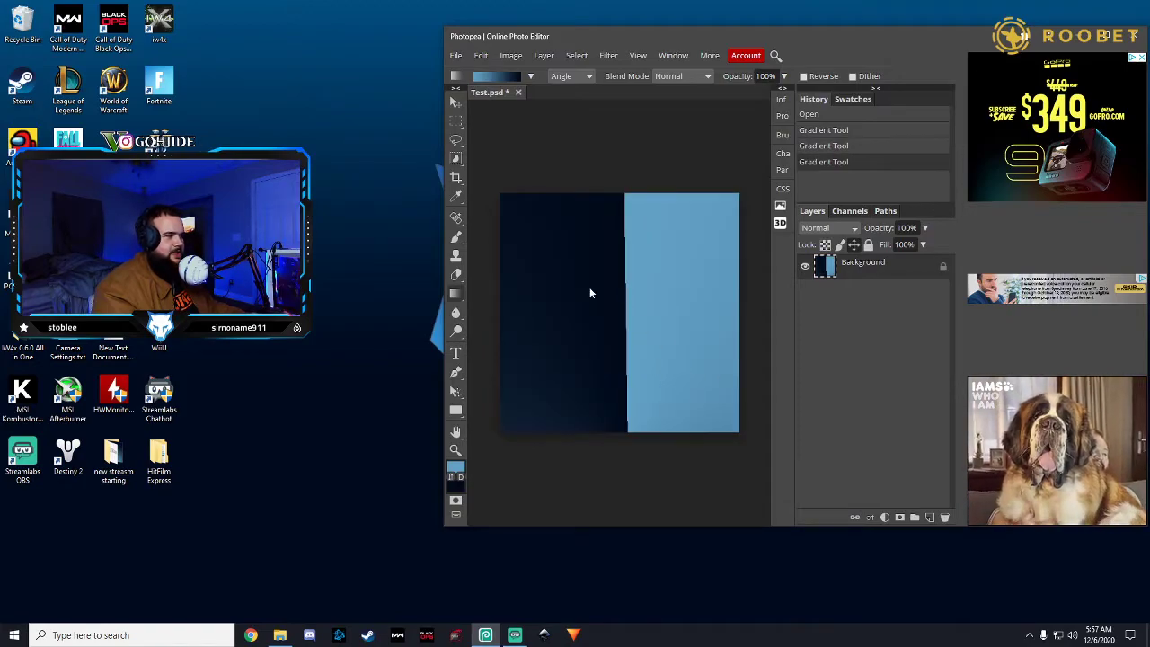
left_click(571, 75)
left_click(571, 89)
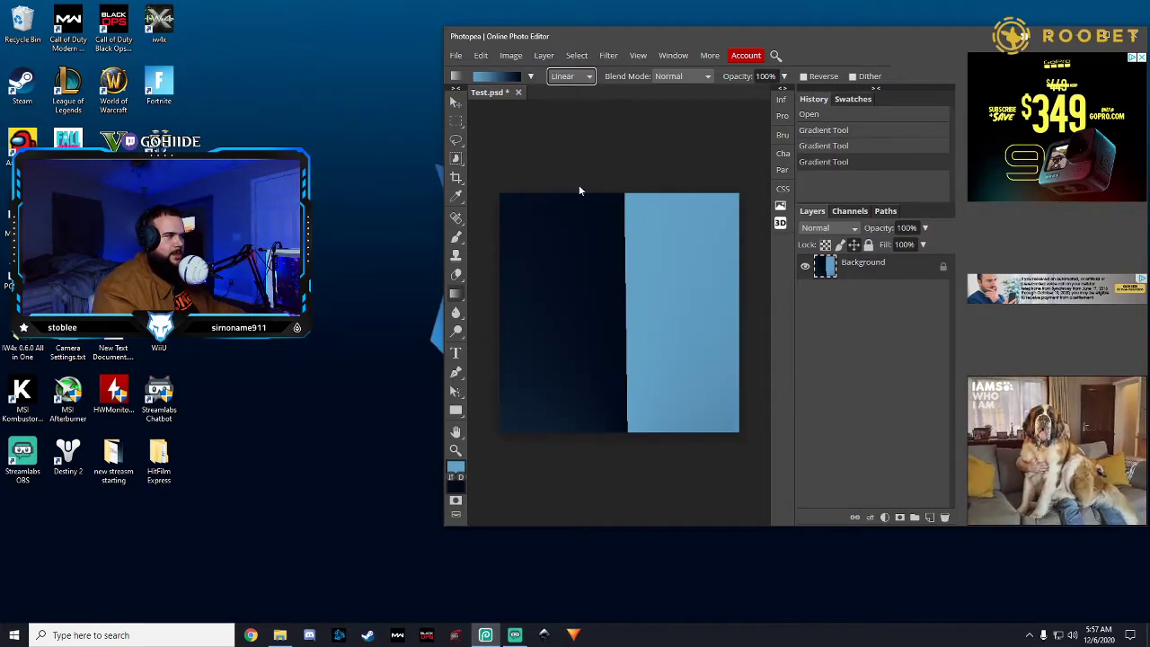
left_click_drag(493, 185, 681, 377)
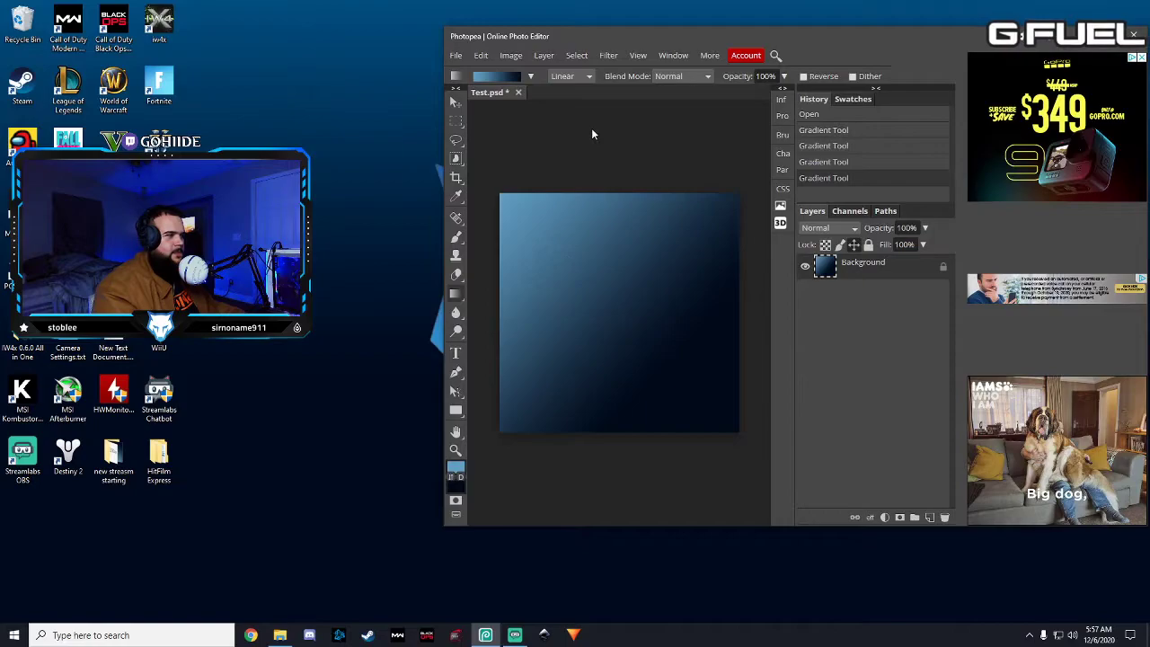
key("v")
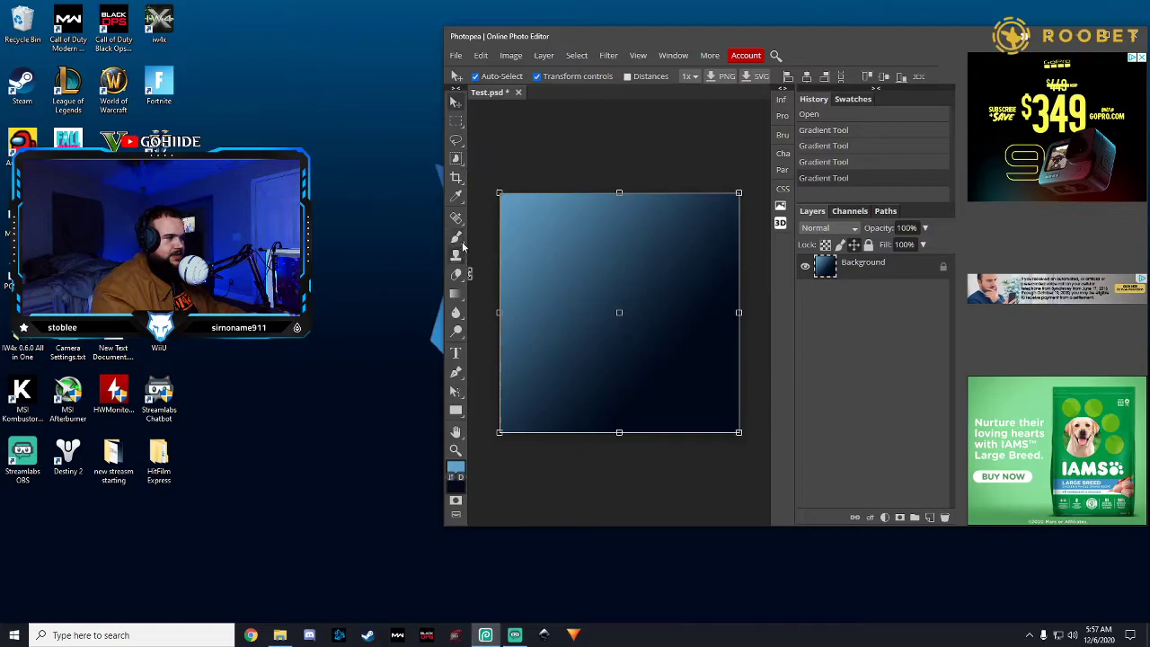
- Set the Type tool to the BatmanForever font at 194 px
left_click(456, 353)
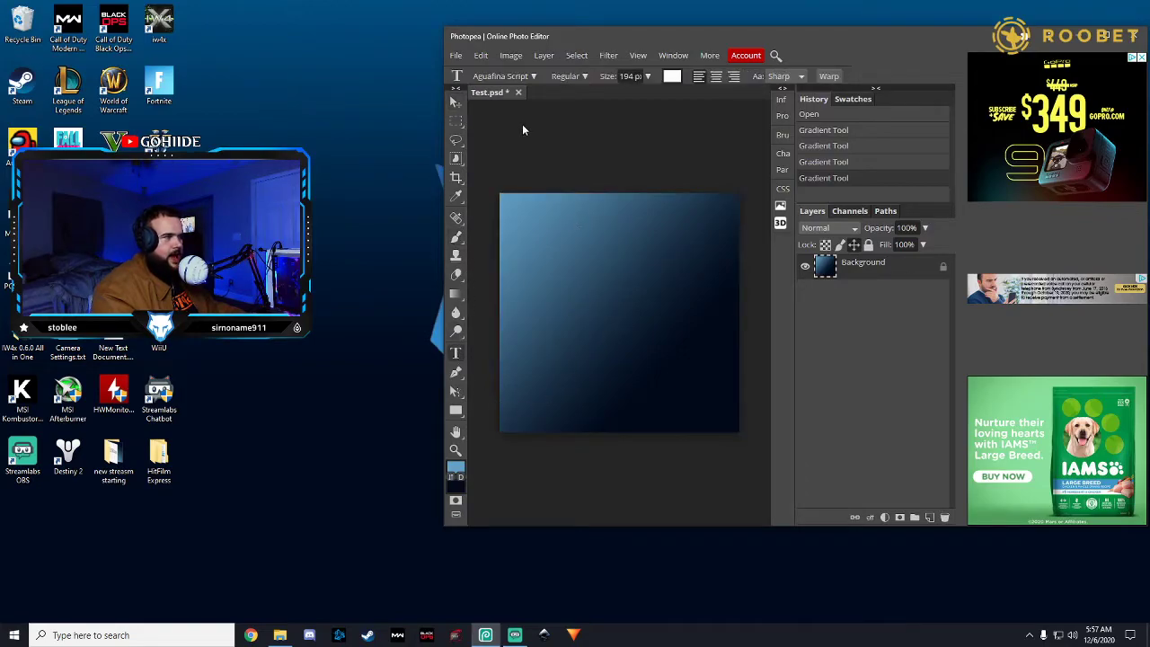
left_click(531, 77)
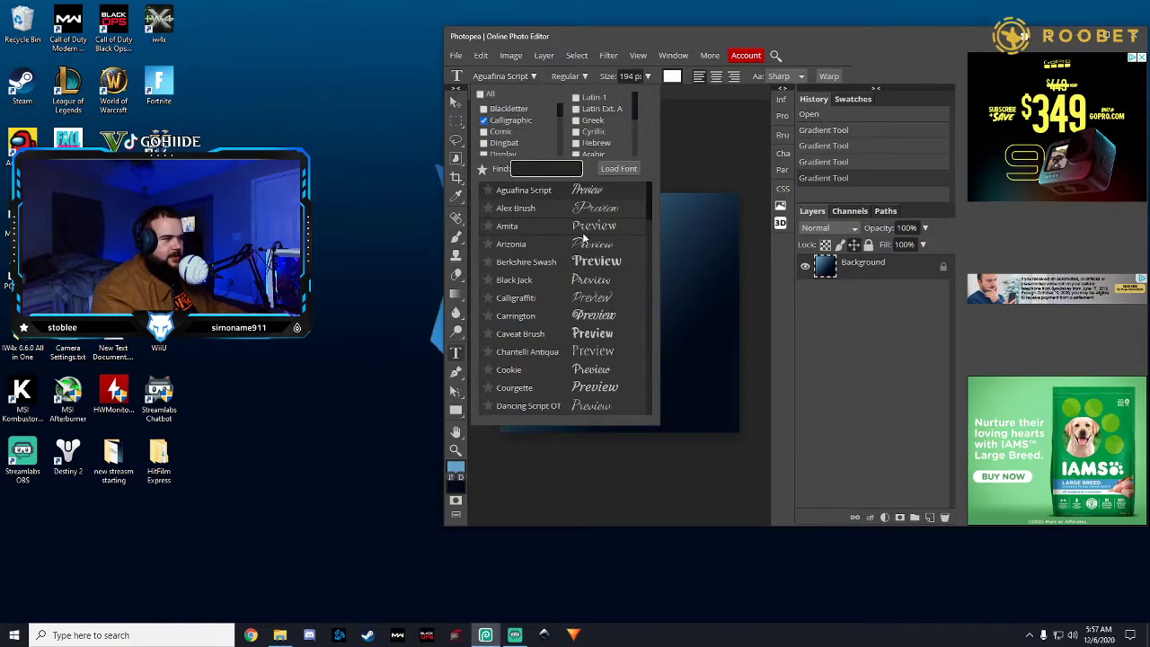
scroll(584, 216, "down", 10)
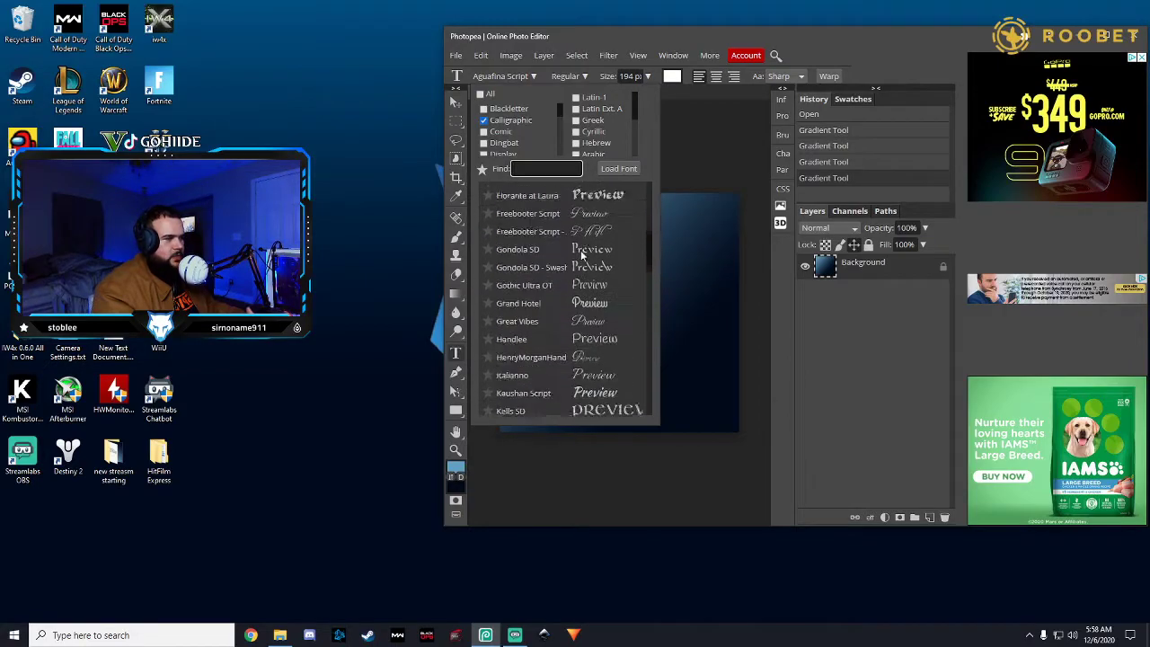
scroll(600, 251, "up", 2)
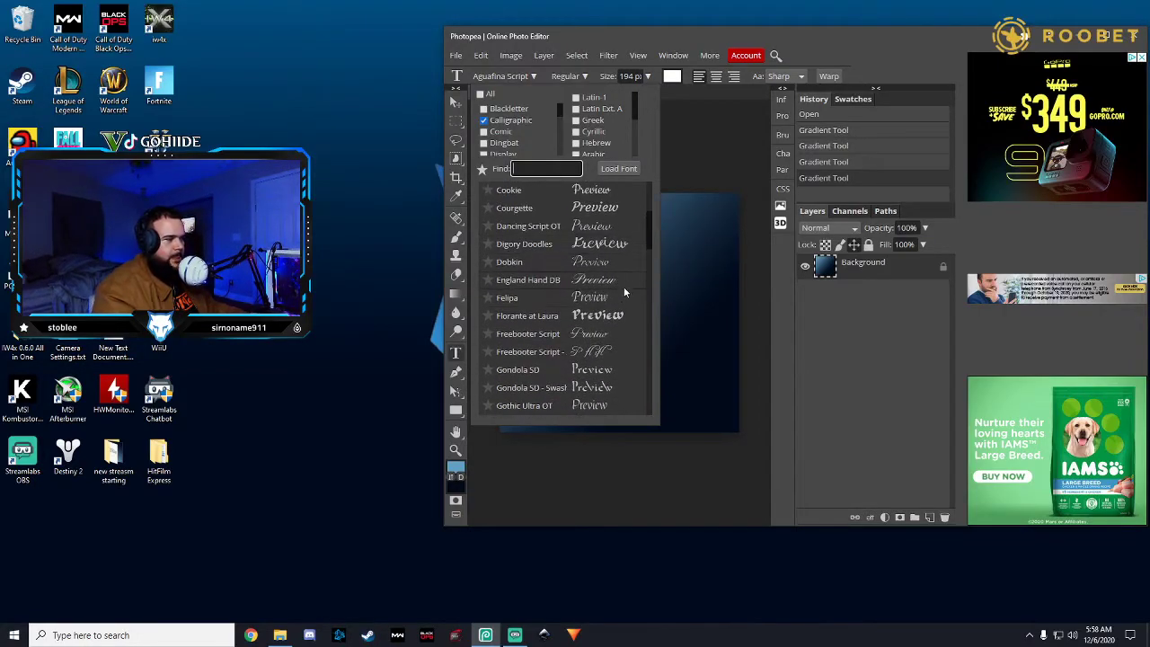
scroll(618, 338, "down", 2)
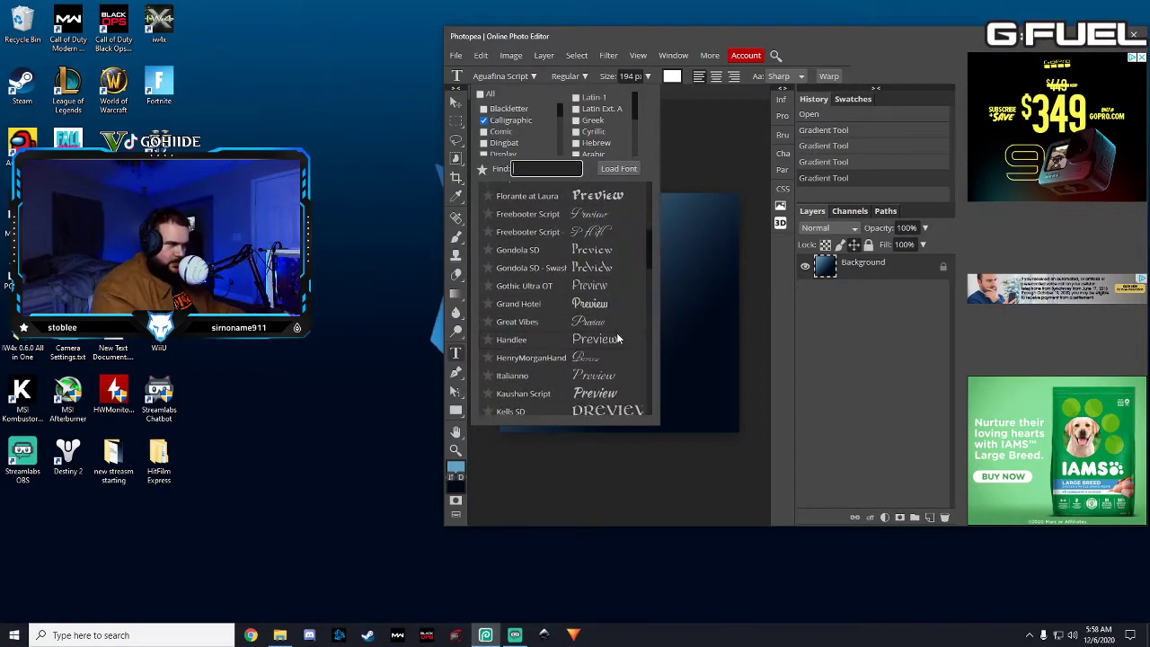
scroll(618, 338, "down", 10)
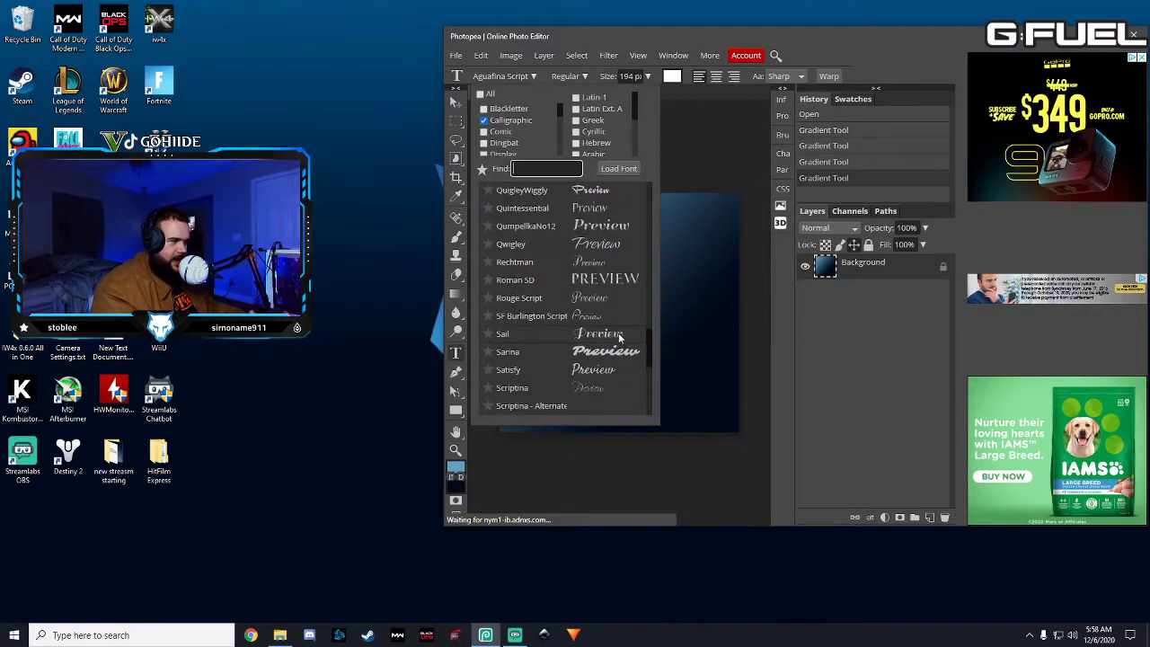
scroll(618, 335, "down", 10)
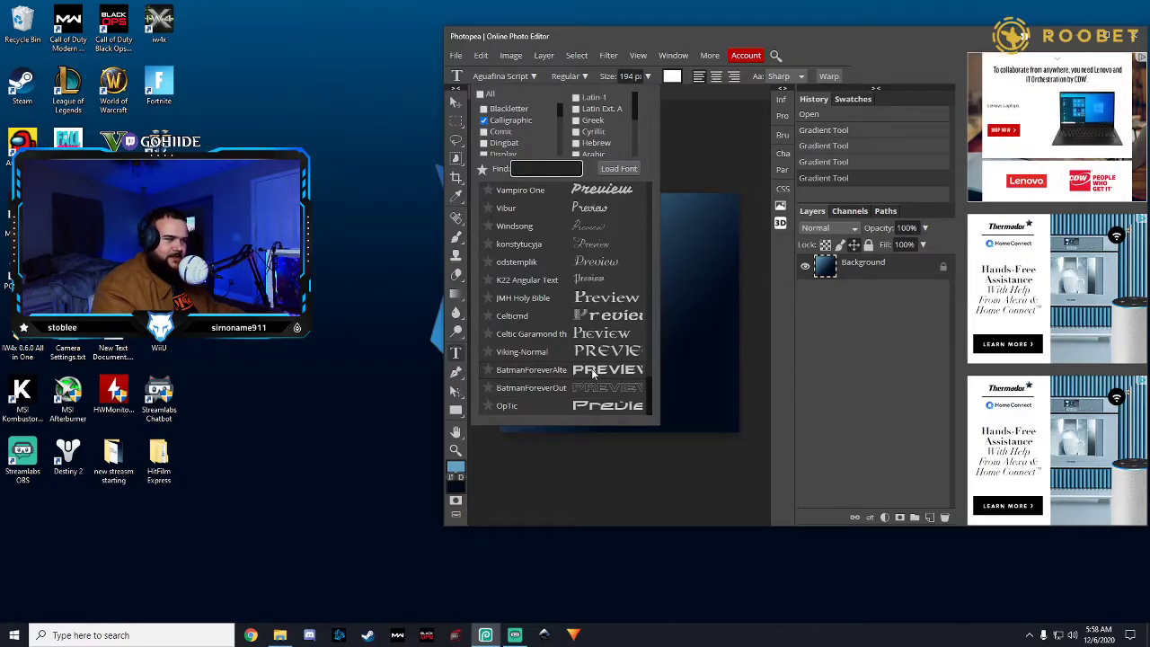
left_click(592, 371)
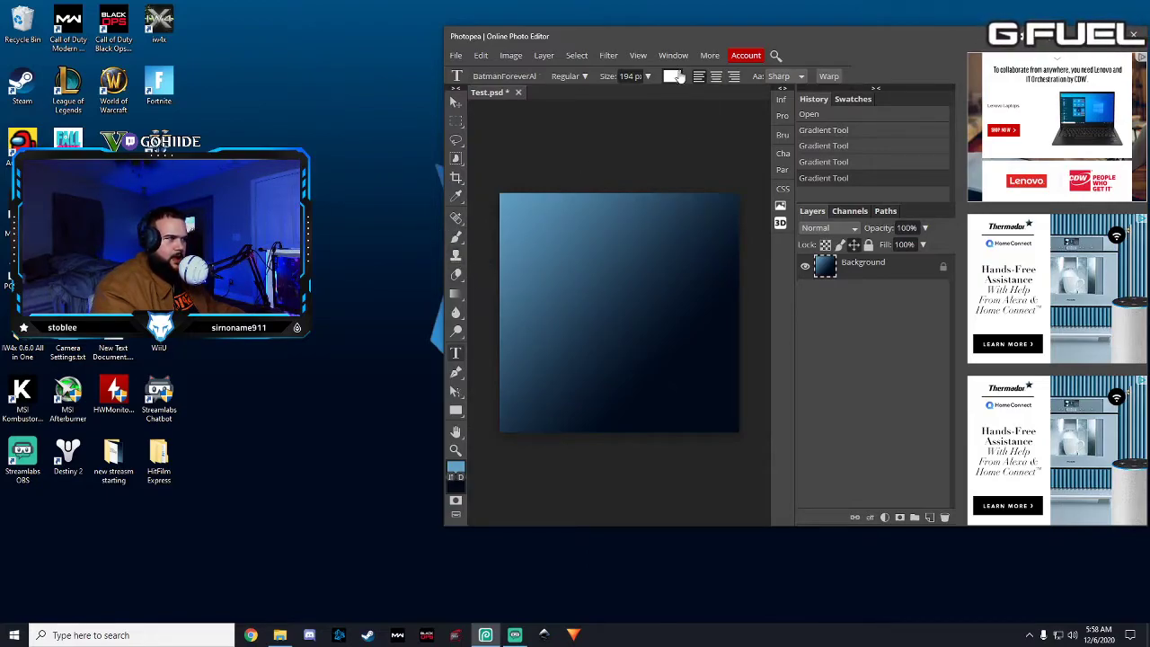
- Type white 'TEST' at about 150 px across the canvas middle, then widen the window
left_click_drag(648, 78, 650, 100)
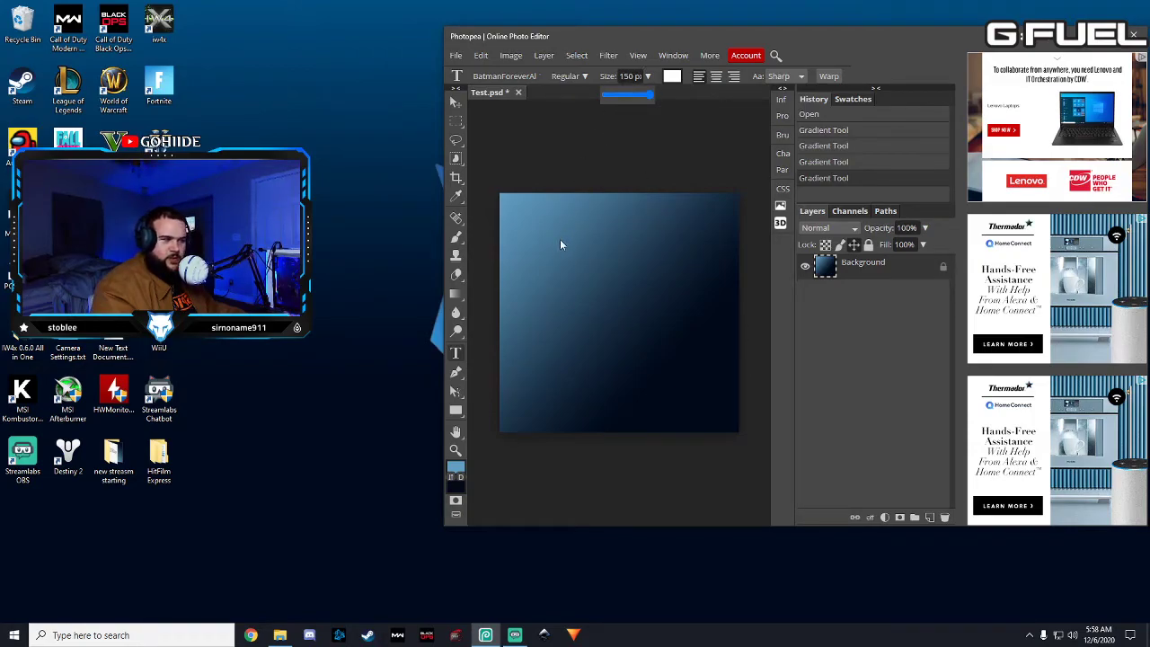
left_click(550, 261)
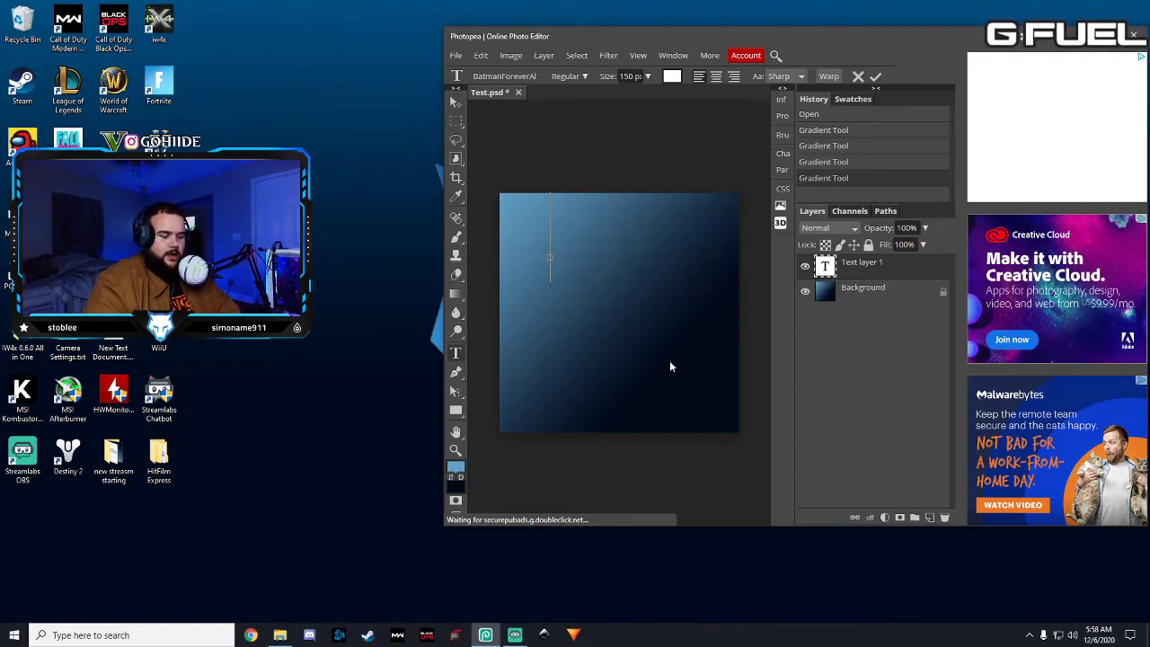
type("TES")
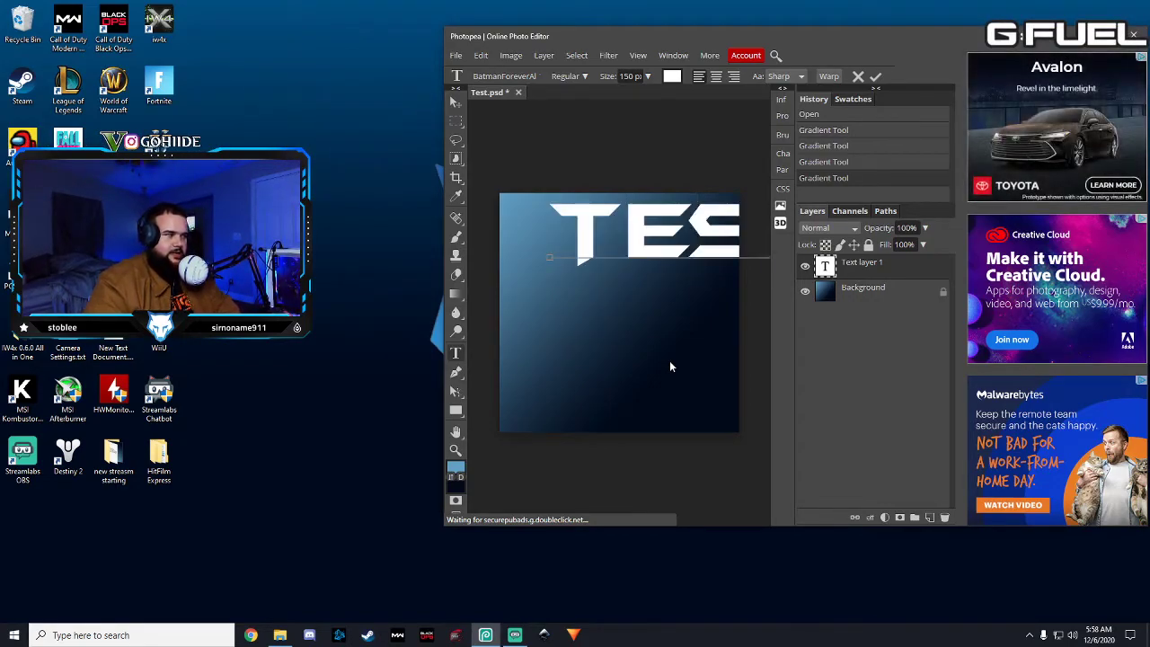
left_click_drag(713, 356, 628, 401)
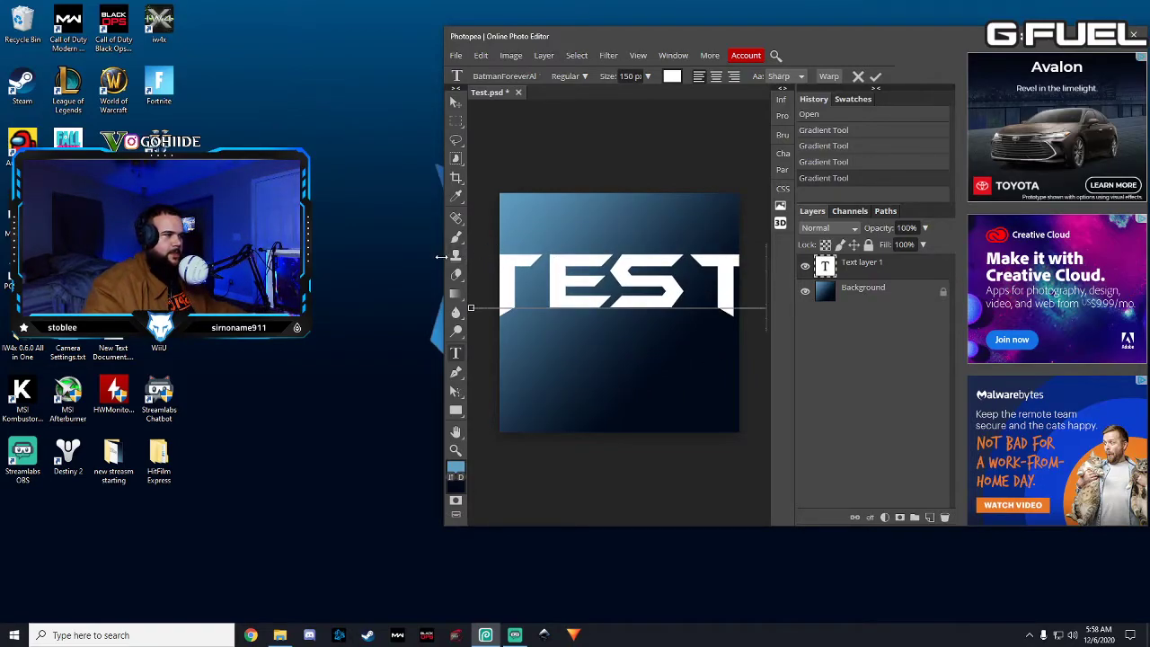
left_click_drag(444, 261, 82, 260)
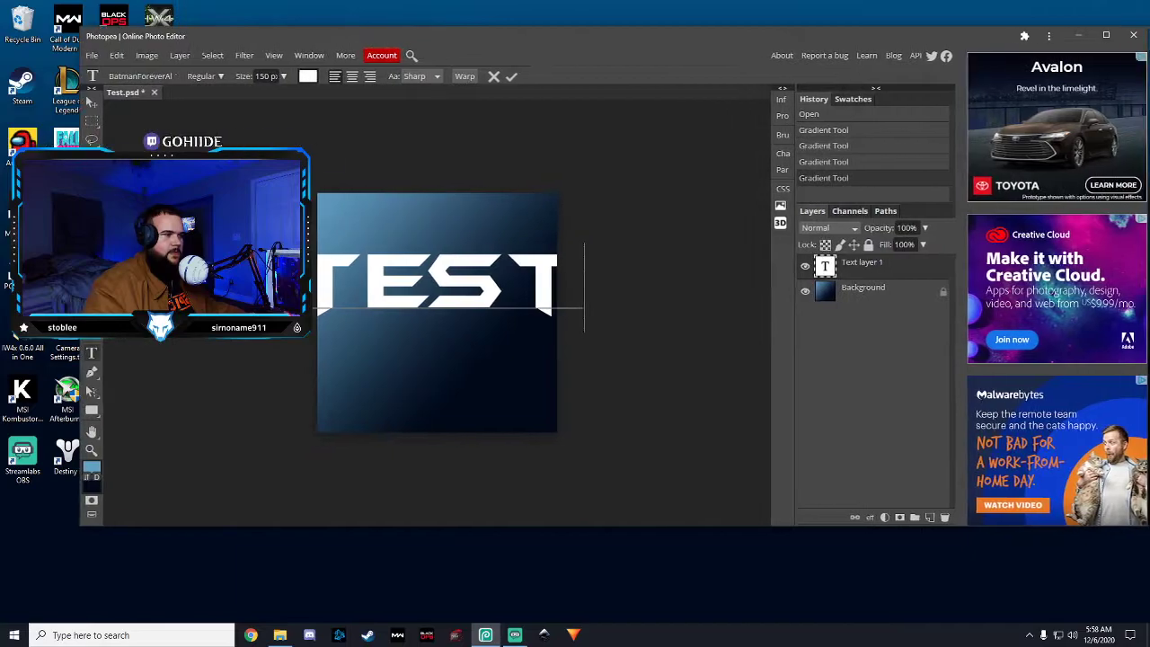
- Scale TEST to about 49% width, rotate it -12.2°, and move it fully inside the canvas
left_click(92, 101)
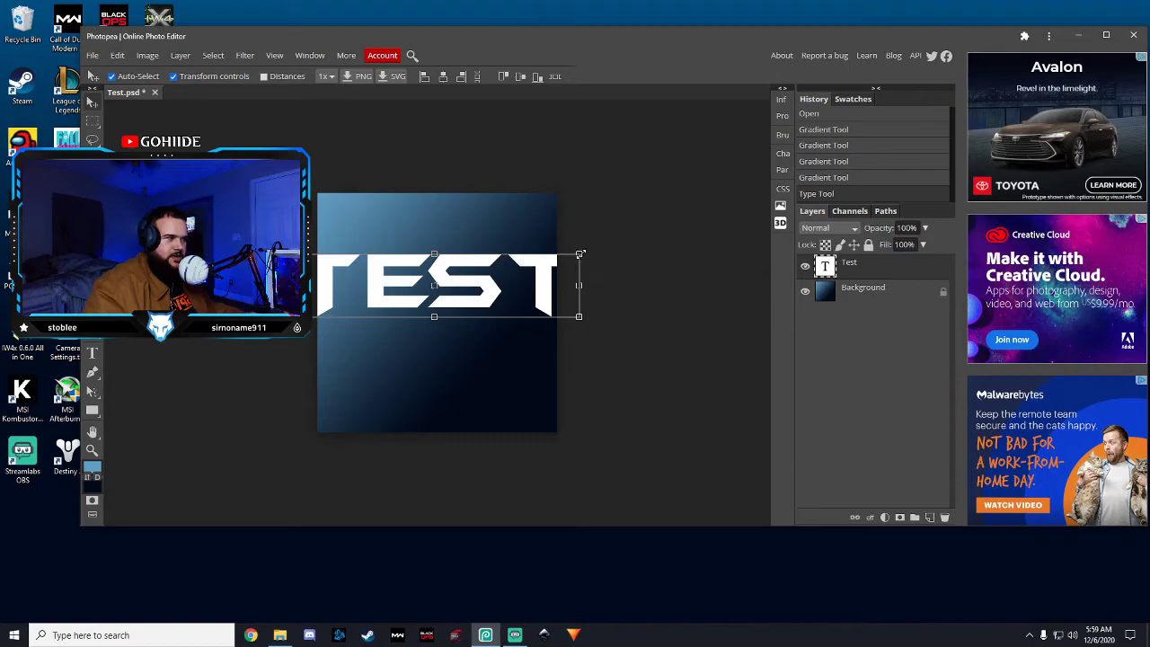
left_click_drag(580, 255, 431, 253)
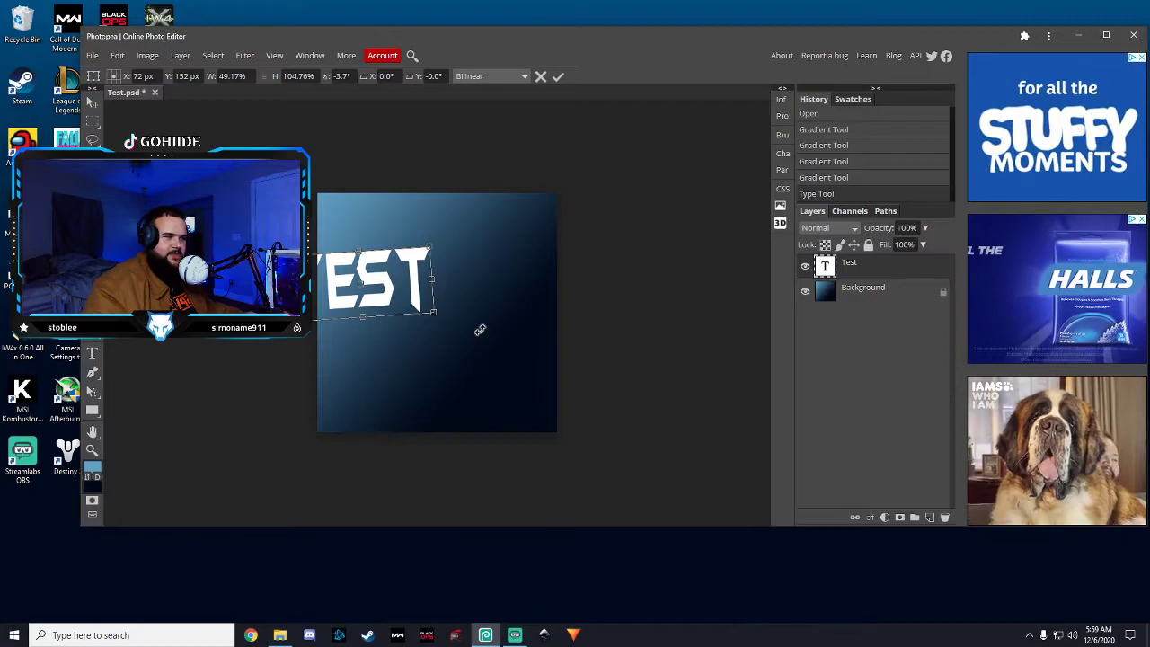
left_click_drag(473, 333, 432, 229)
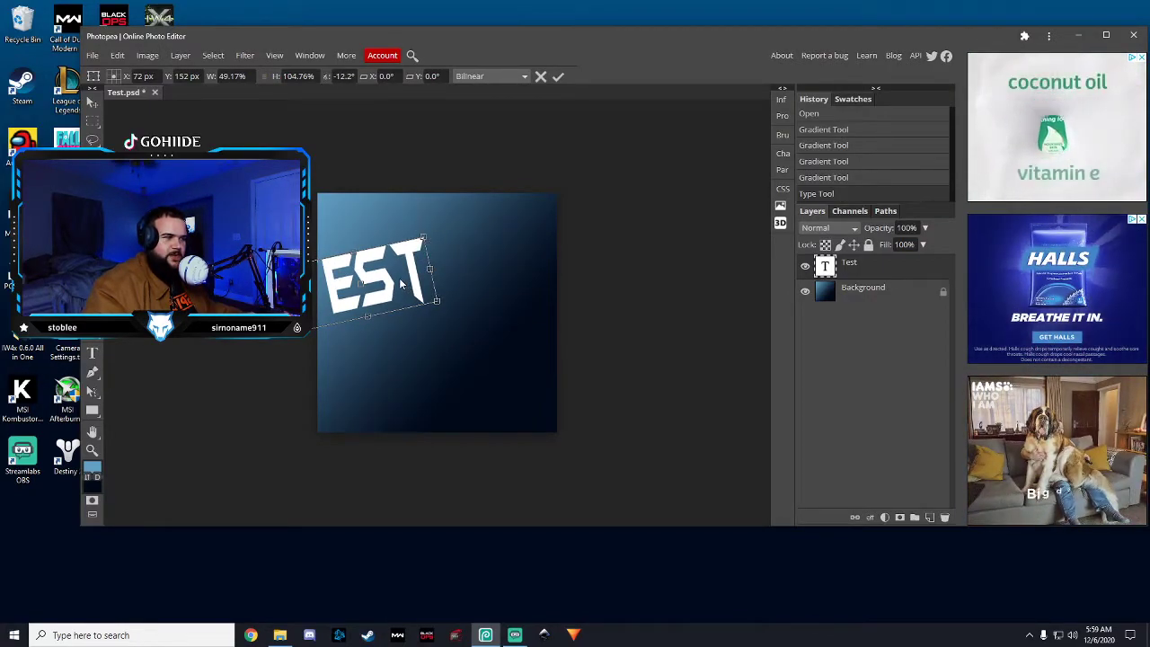
left_click_drag(403, 282, 479, 315)
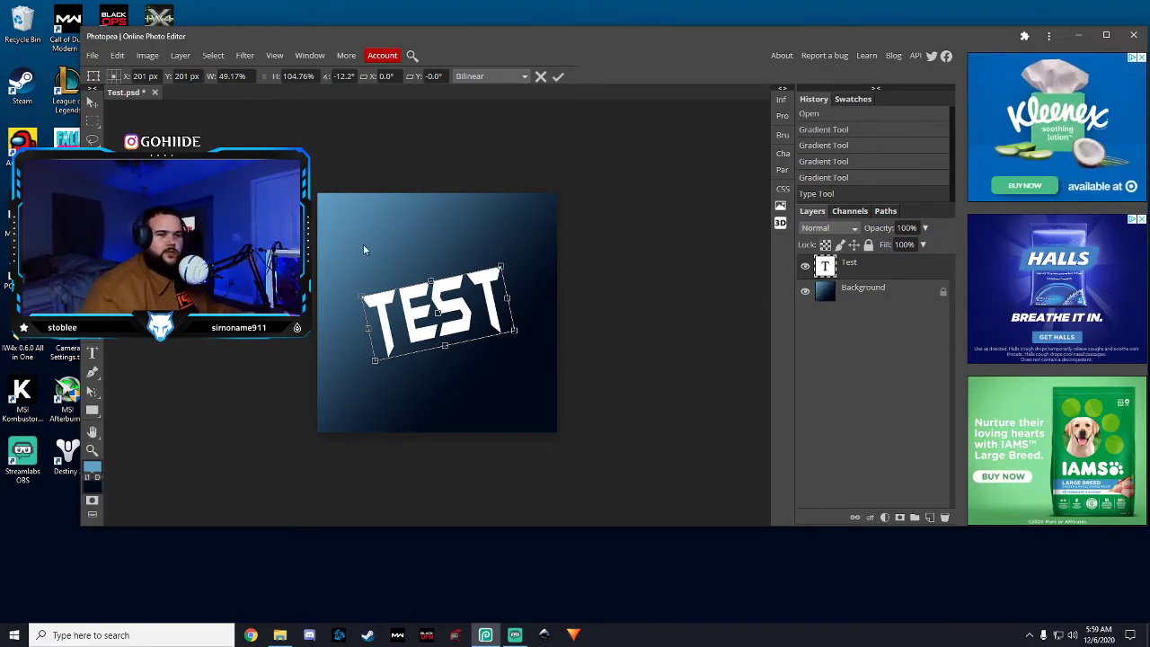
- Open the TEST layer's Layer Style dialog and move it aside
double_click(907, 277)
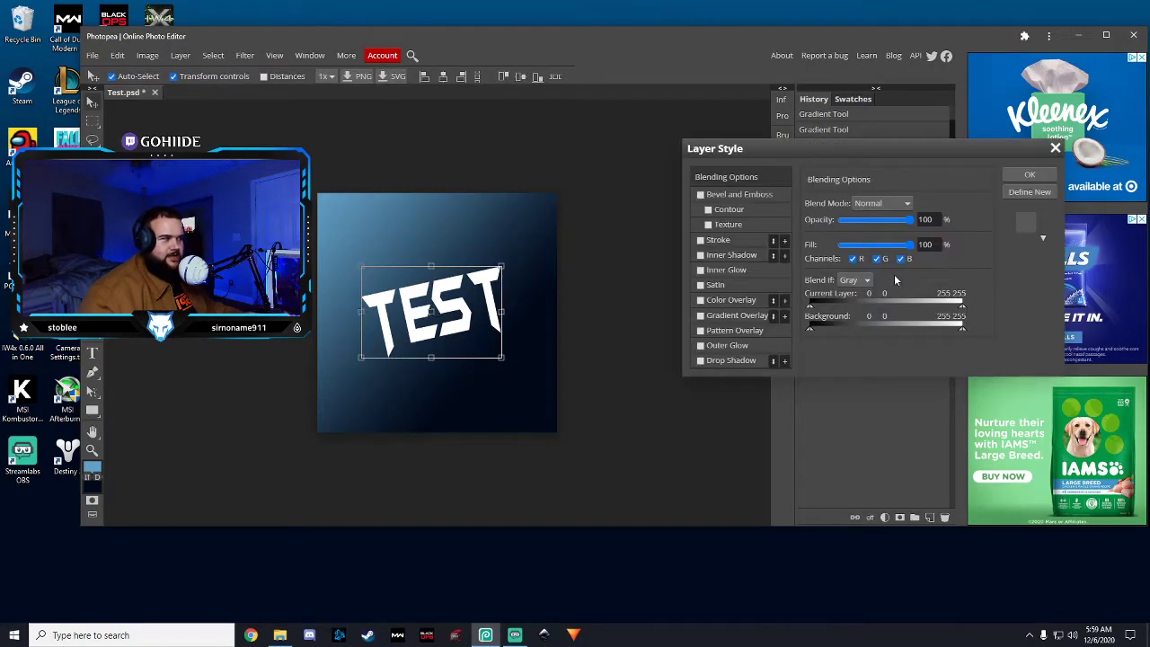
left_click_drag(809, 147, 707, 127)
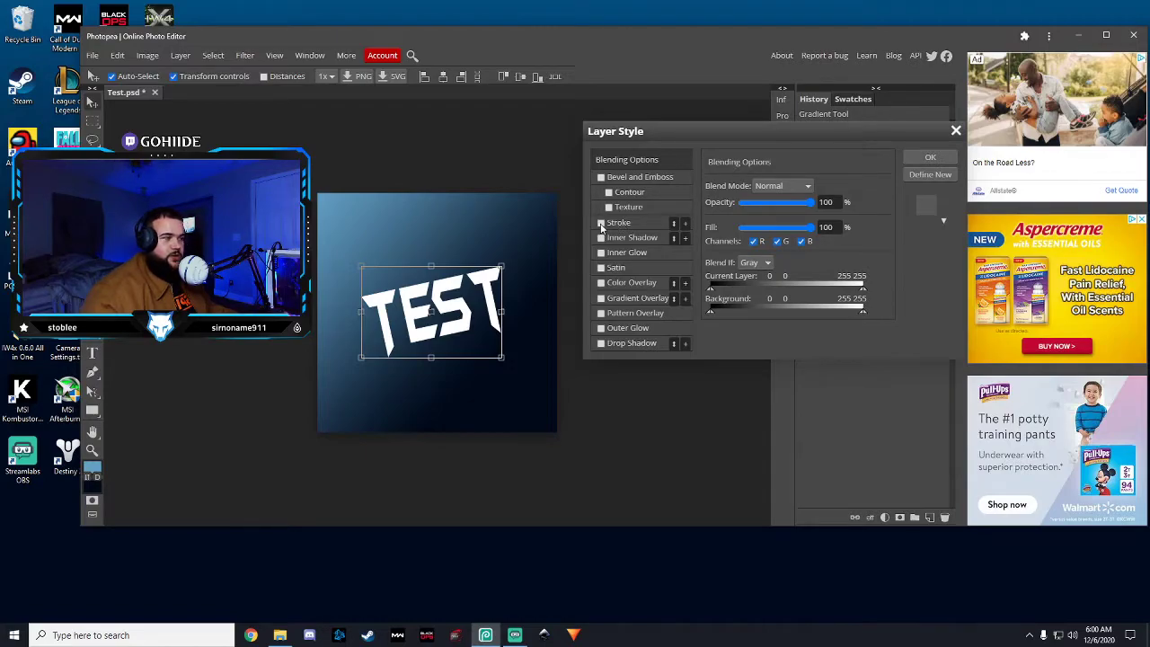
- Enable Stroke, Bevel and Emboss, Inner Shadow and Satin on TEST, leaving Drop Shadow off
left_click(1106, 34)
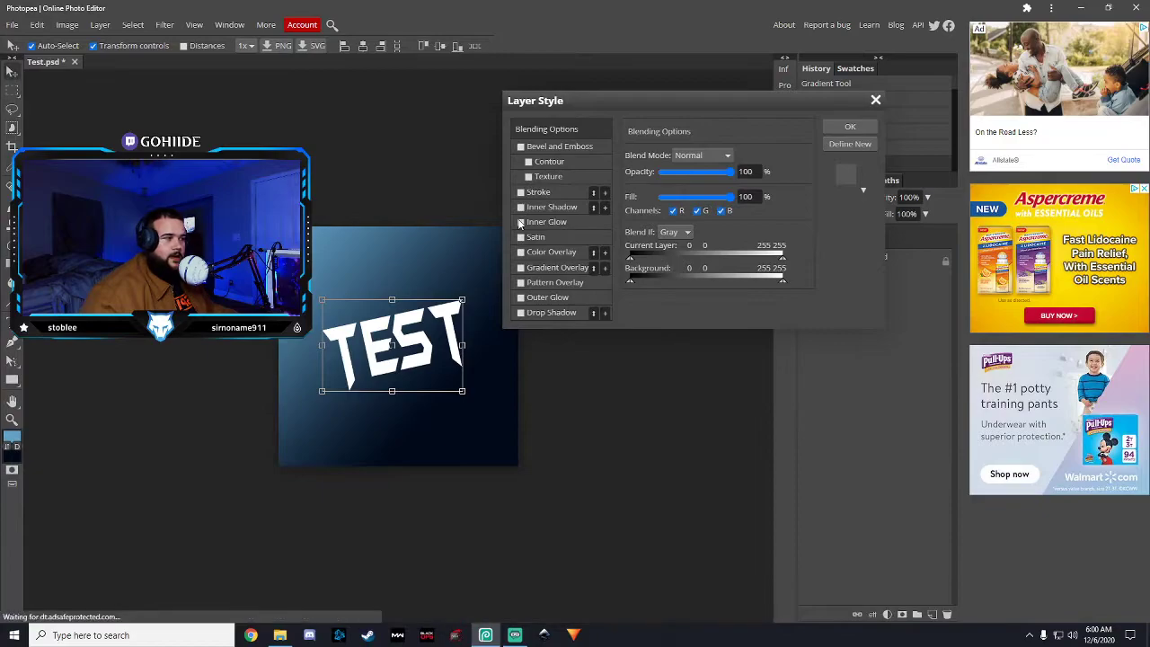
left_click(521, 193)
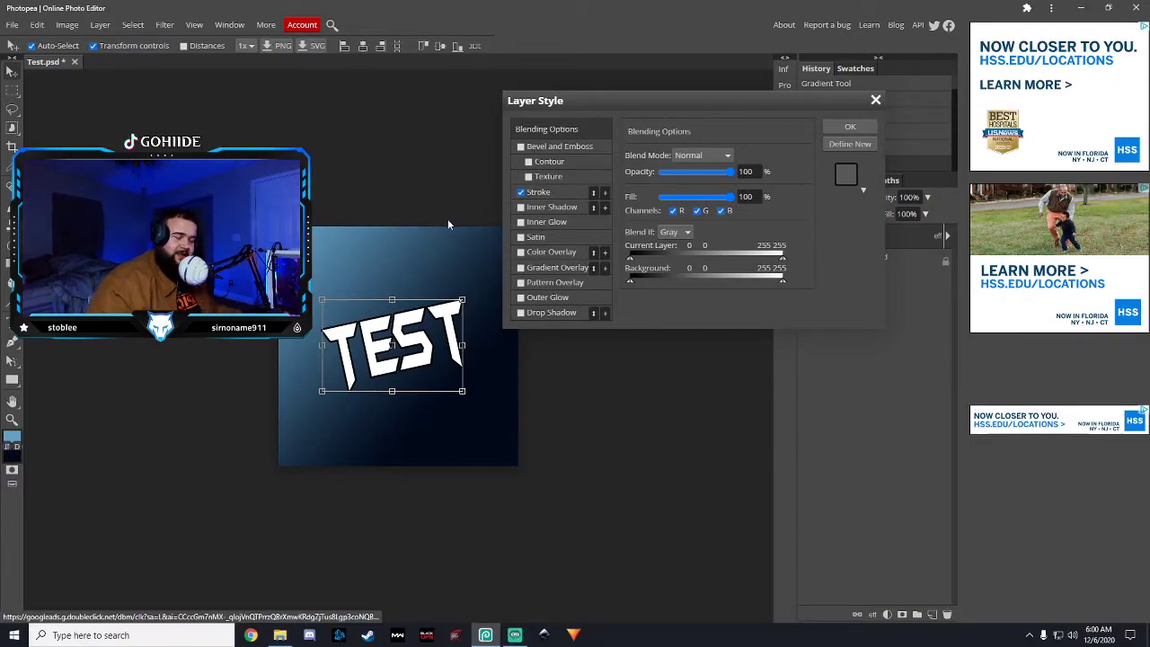
left_click(520, 147)
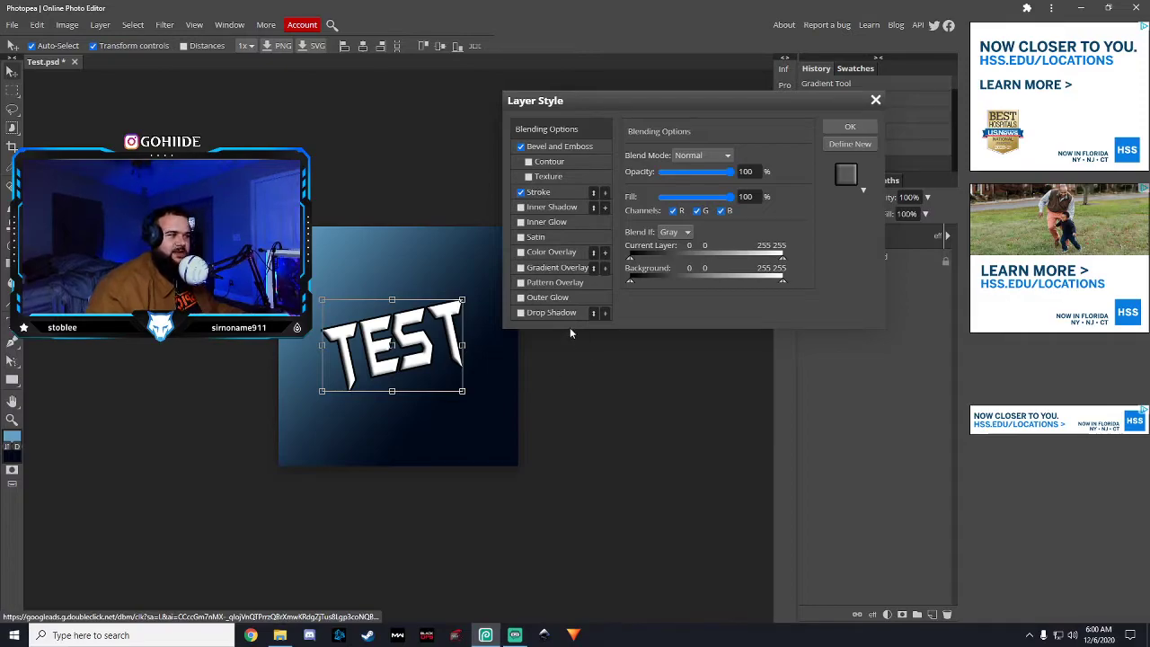
left_click(522, 207)
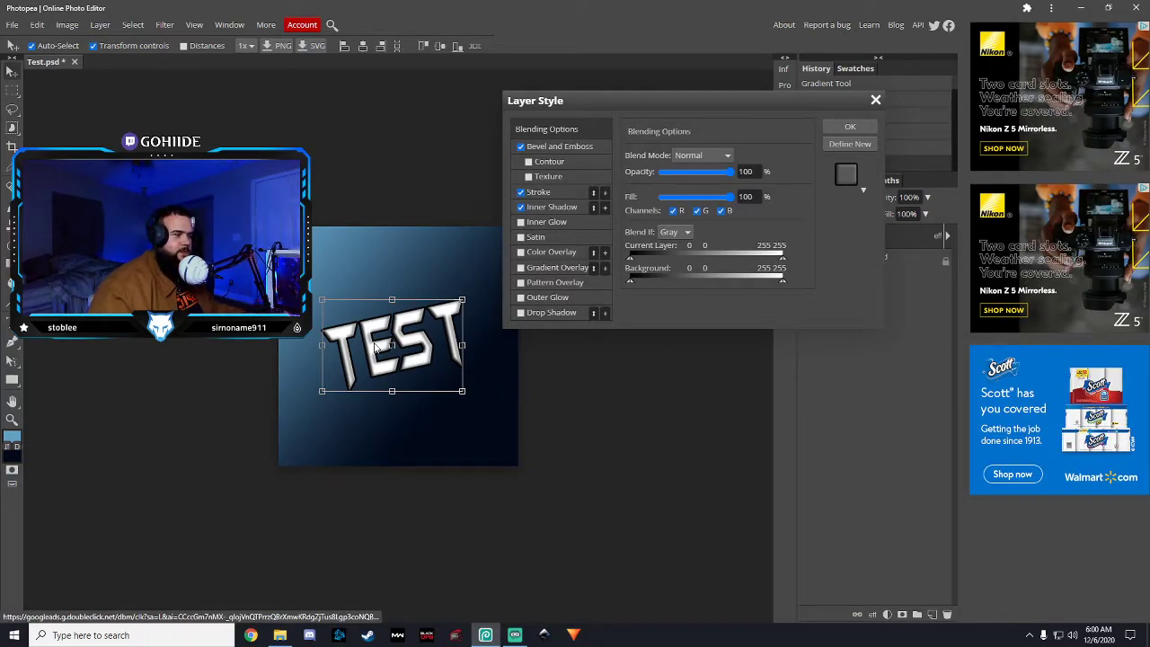
left_click(521, 238)
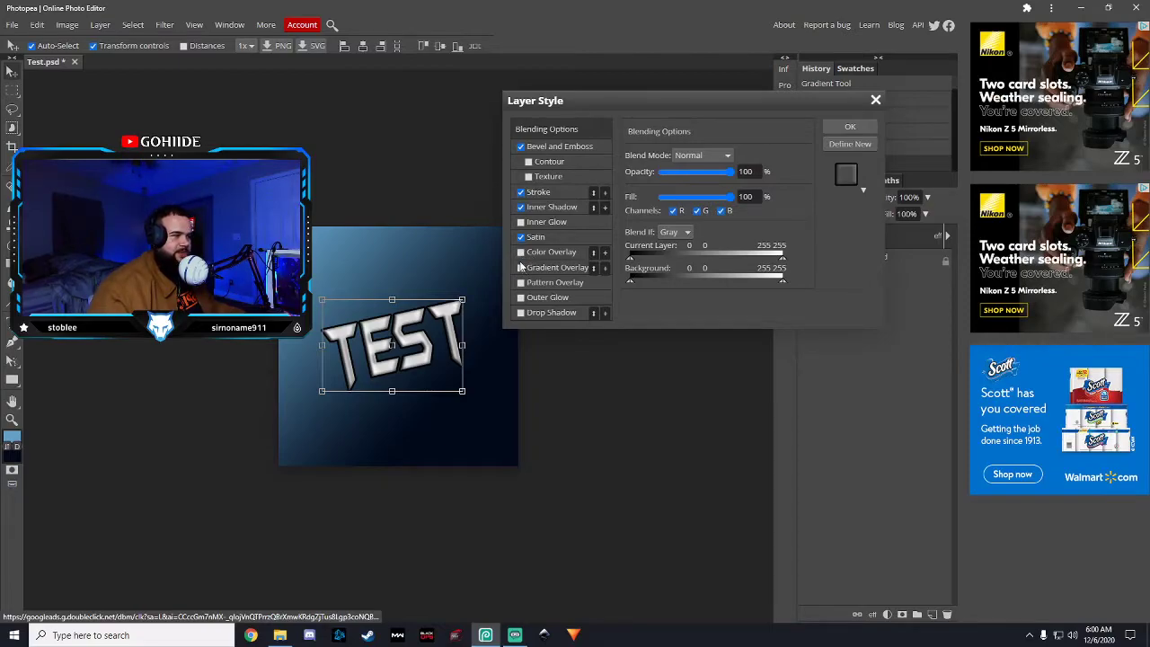
left_click(521, 312)
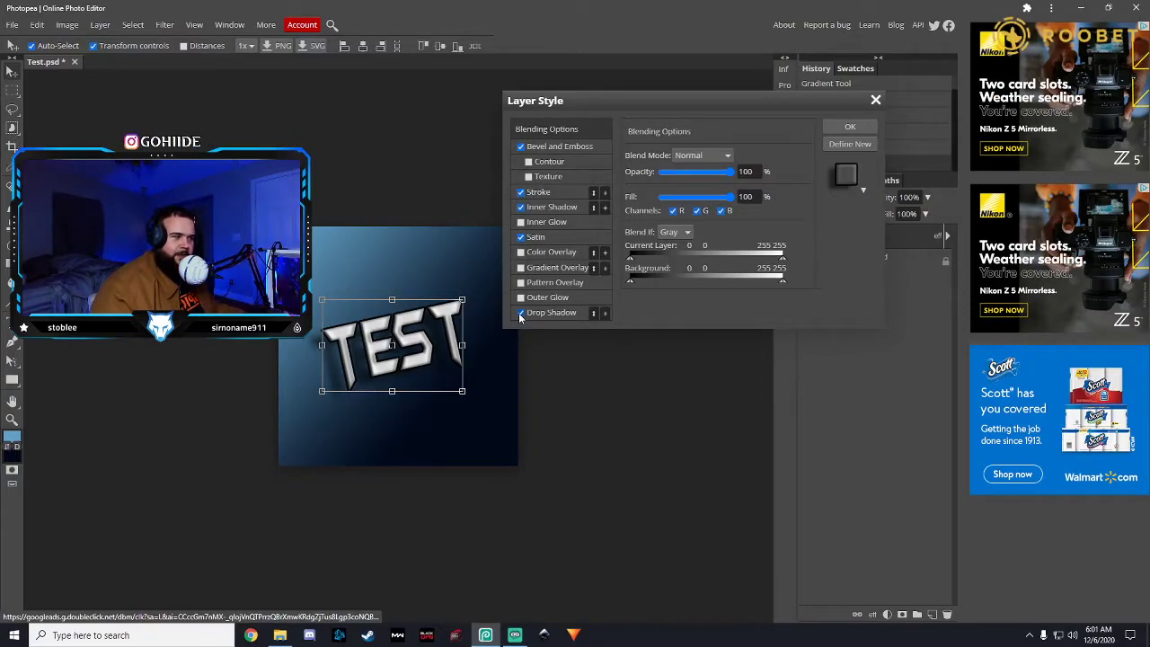
left_click(520, 312)
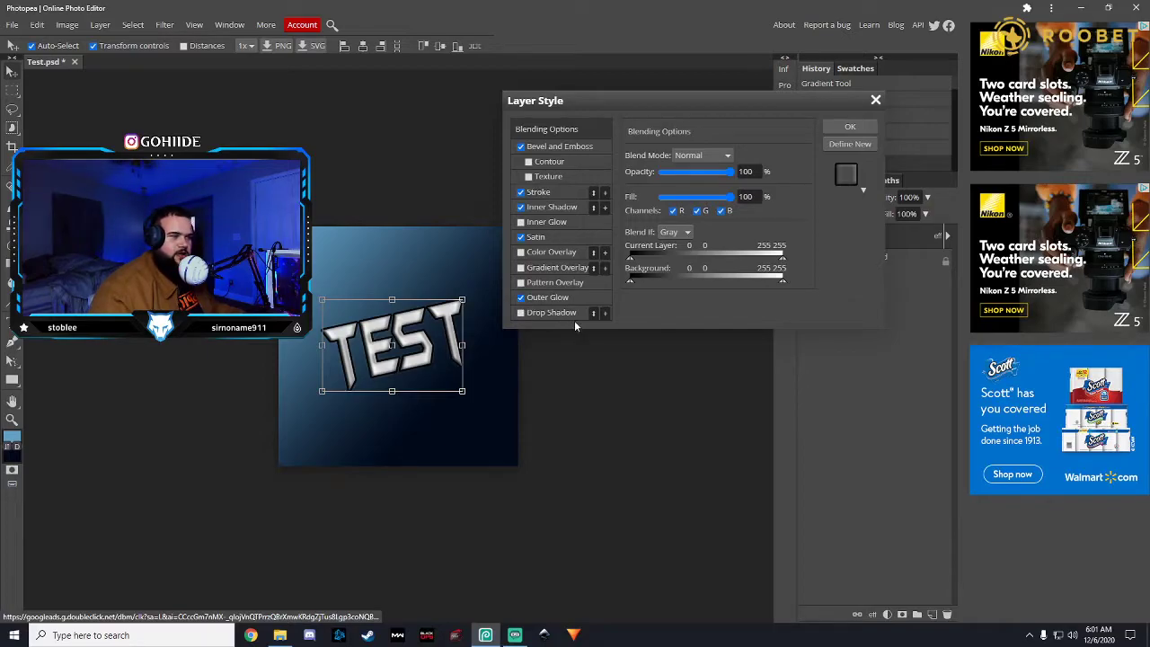
- Set the white Outer Glow to the Precise technique with a 12 px size
left_click(563, 298)
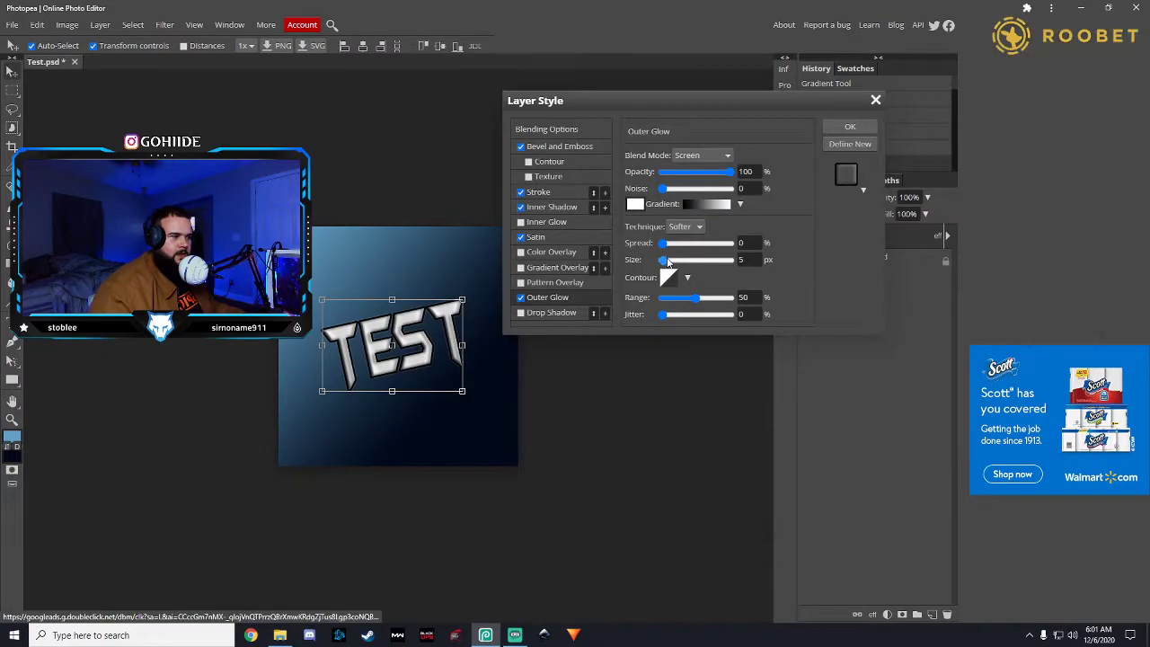
mouse_move(667, 261)
left_mouse_down()
mouse_move(683, 262)
mouse_move(667, 265)
left_mouse_up()
left_click(685, 226)
left_click(683, 241)
key("Down")
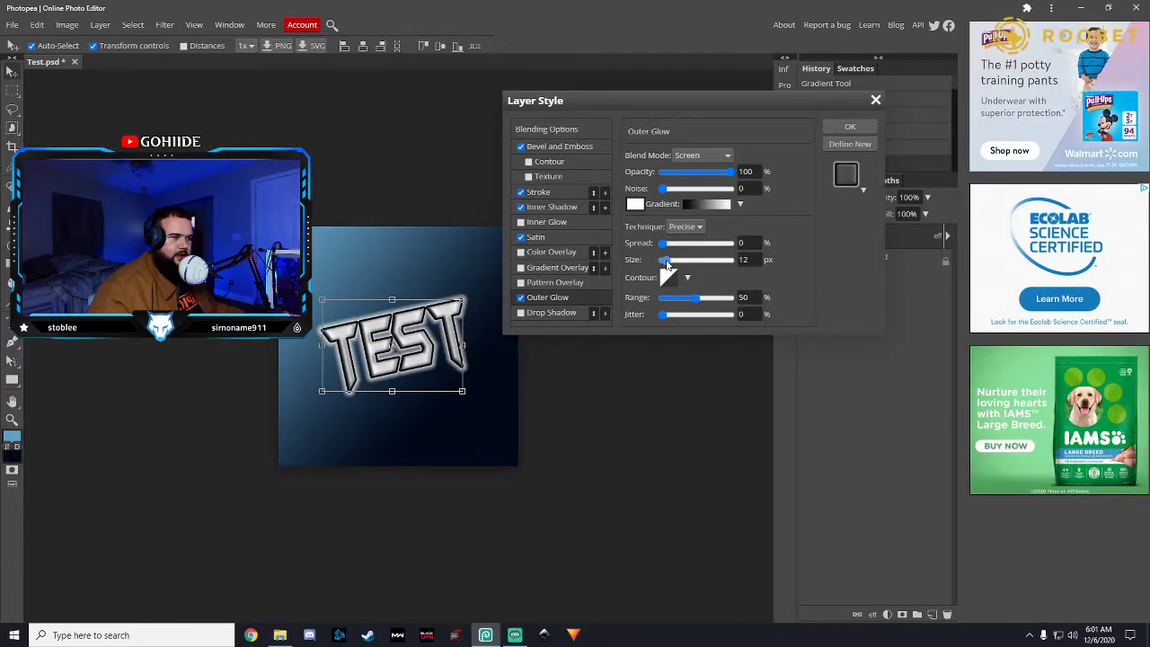
left_click_drag(669, 264, 668, 264)
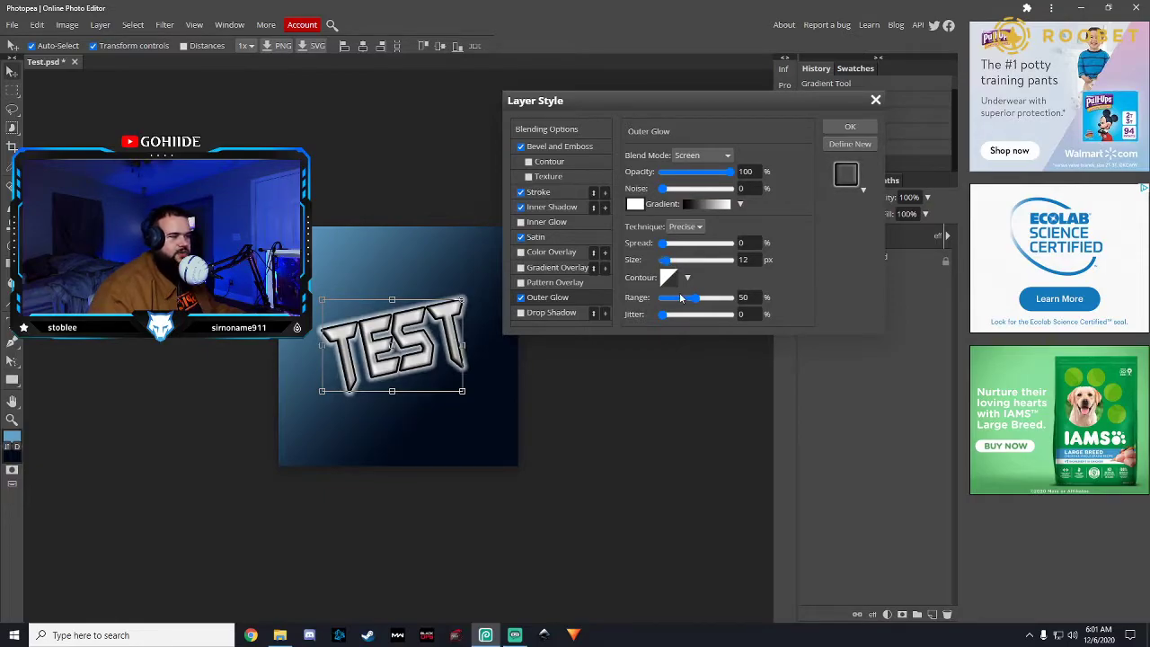
left_click_drag(663, 314, 717, 316)
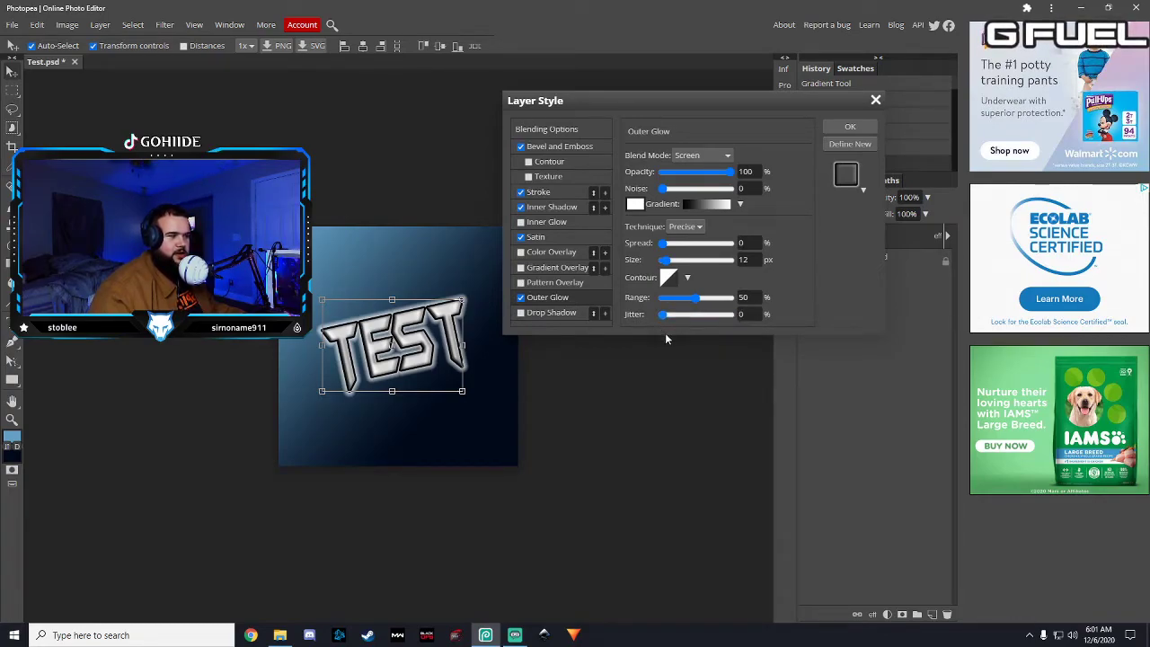
- Enable Gradient Overlay on TEST, with Pattern Overlay left off, and bring up its gradient presets
left_click(521, 269)
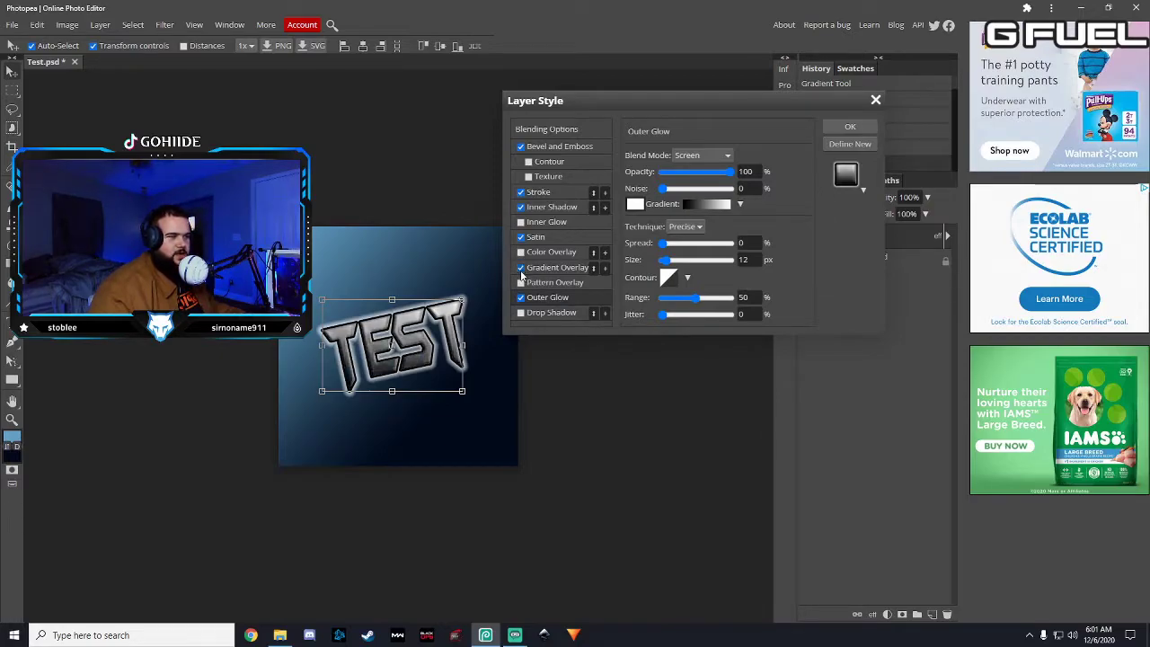
left_click(577, 282)
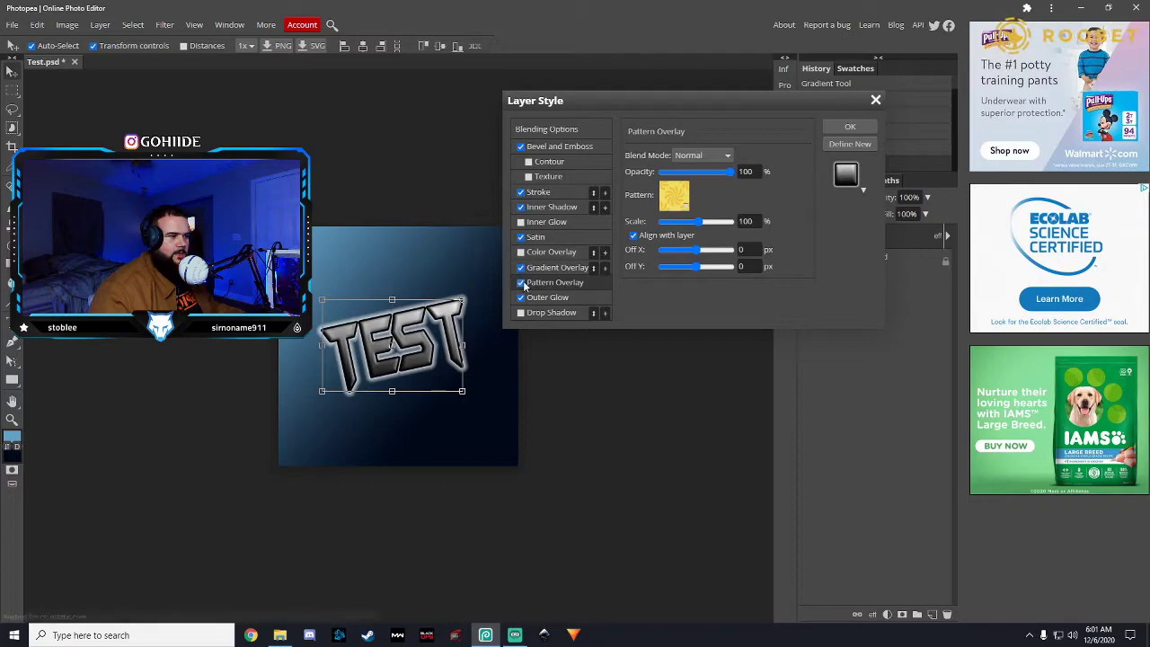
left_click(521, 282)
left_click(565, 268)
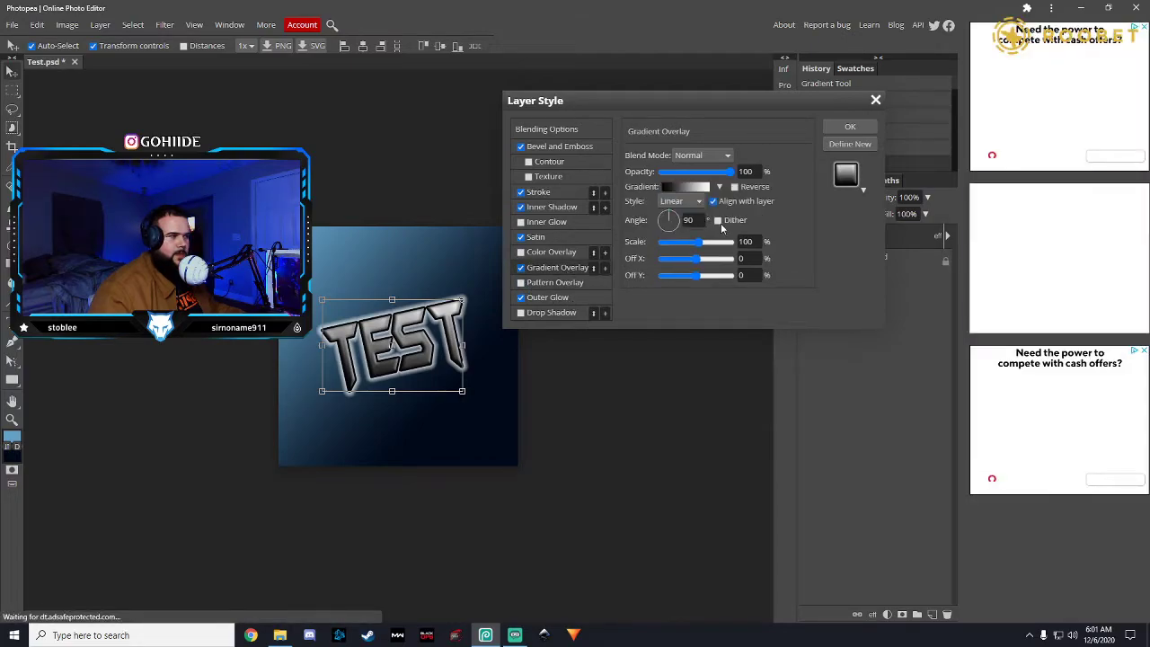
left_click(717, 187)
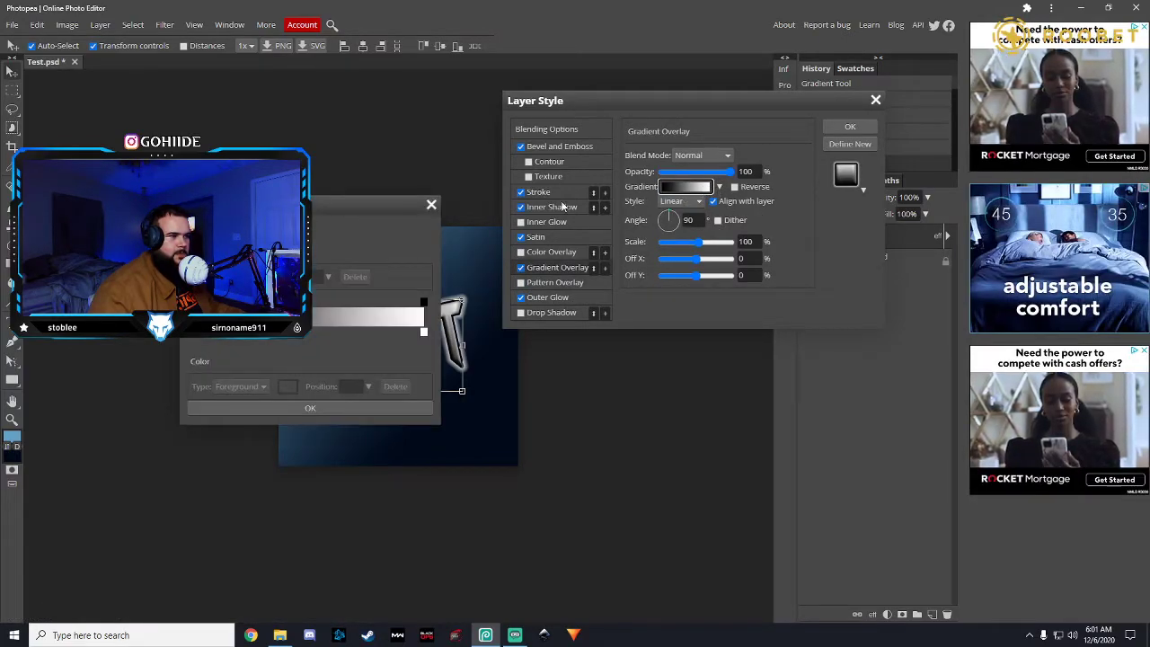
left_click(718, 186)
left_click(719, 188)
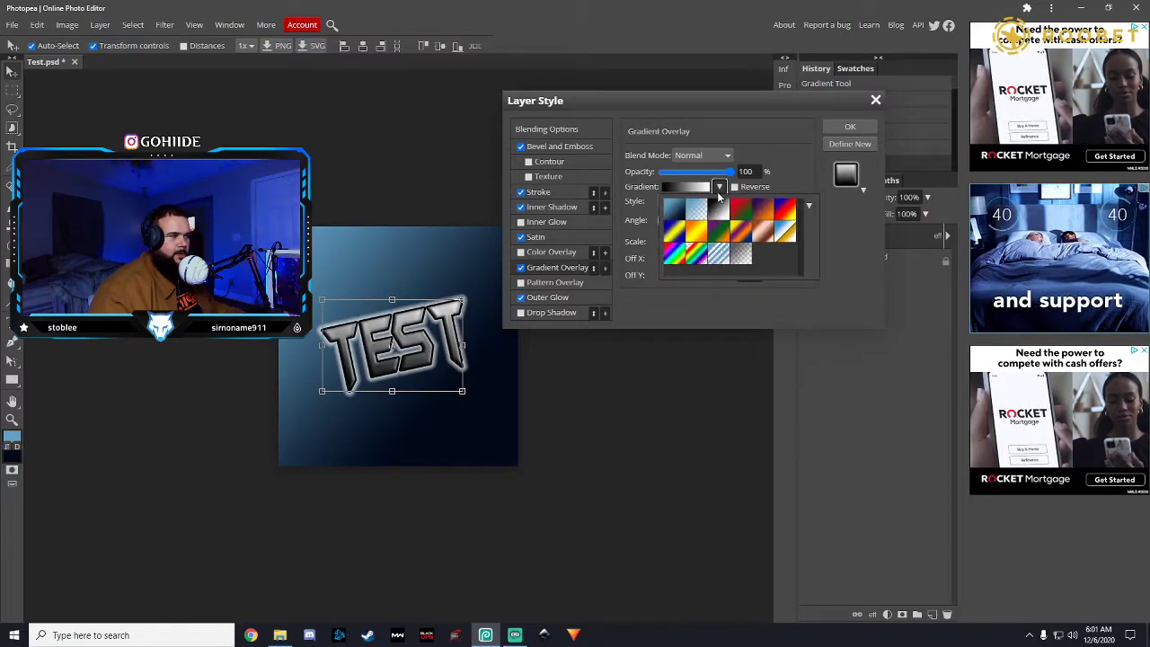
- Choose the rainbow preset gradient for TEST and angle it around -49°
left_click(764, 214)
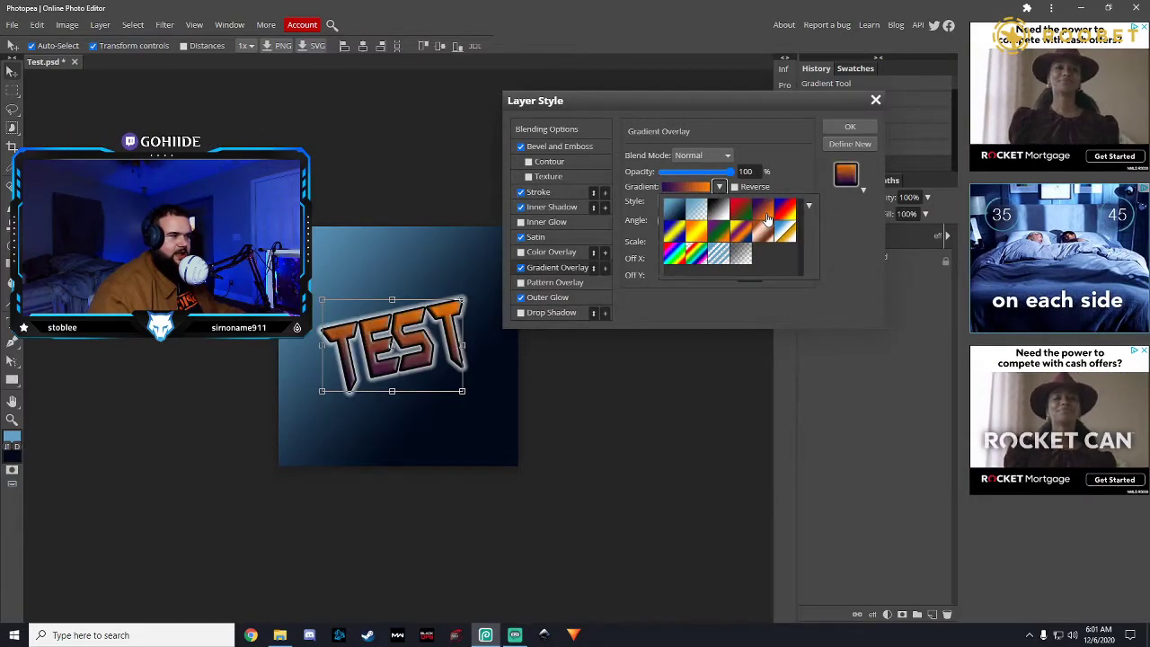
left_click(671, 233)
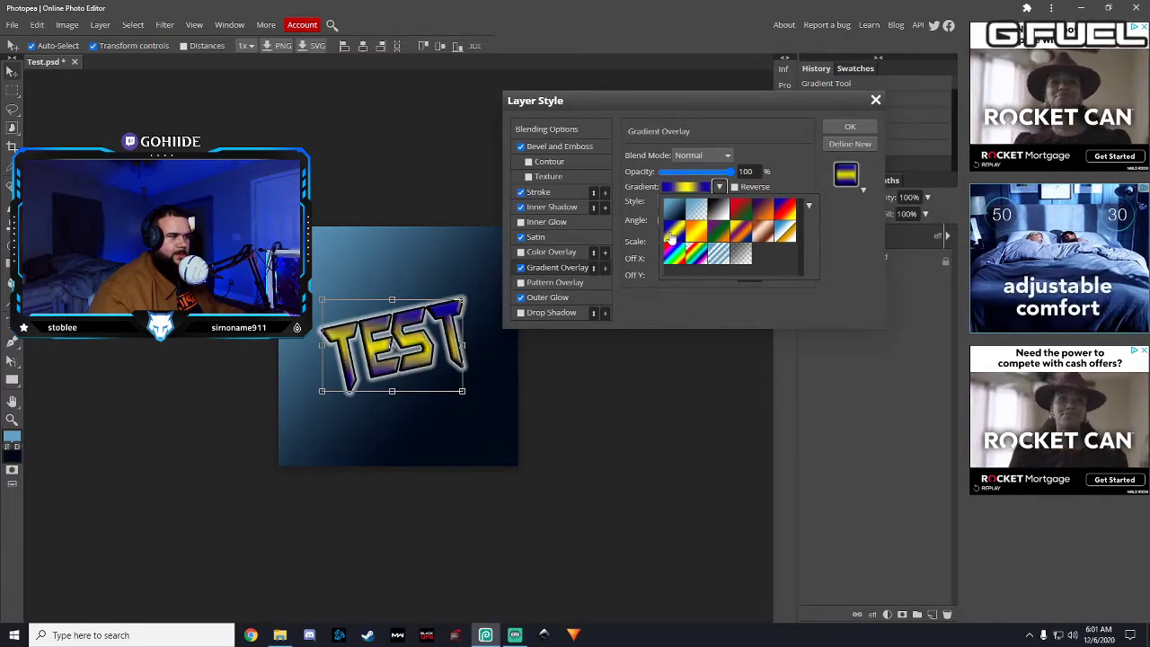
left_click(730, 234)
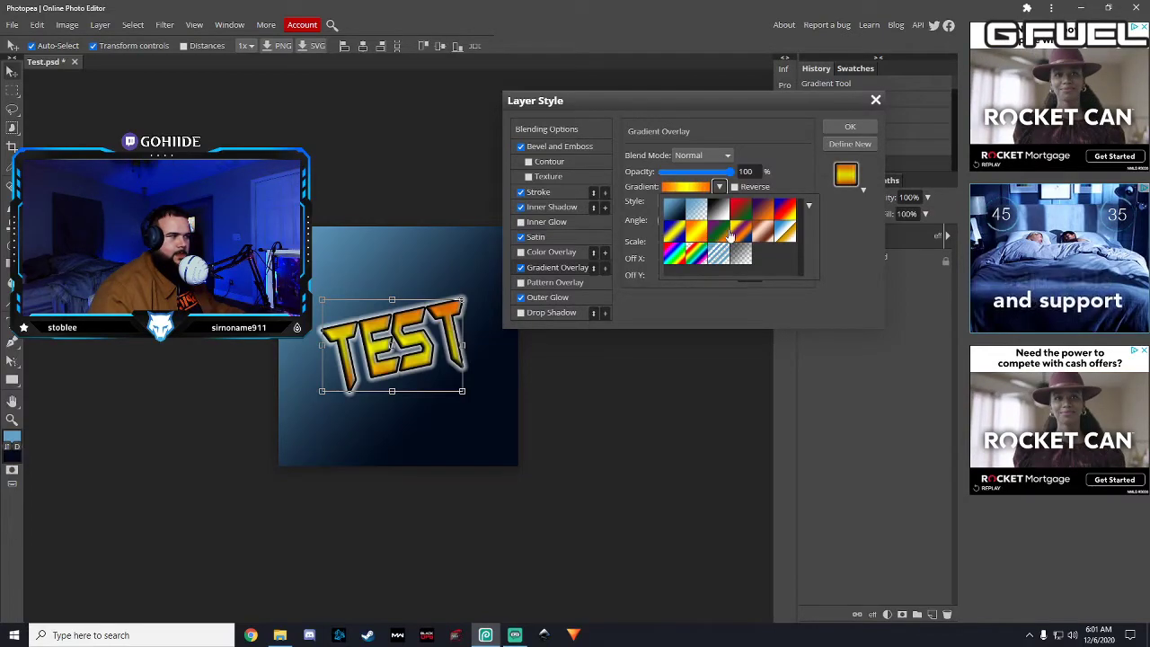
left_click(743, 237)
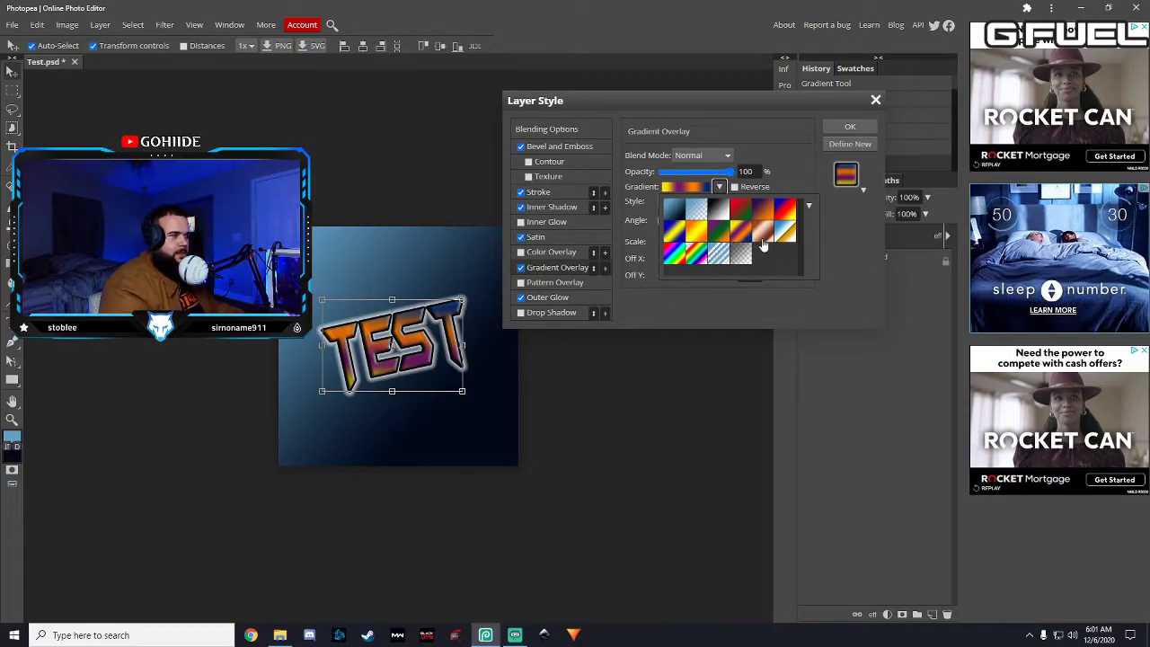
left_click(761, 242)
left_click(788, 238)
left_click(739, 259)
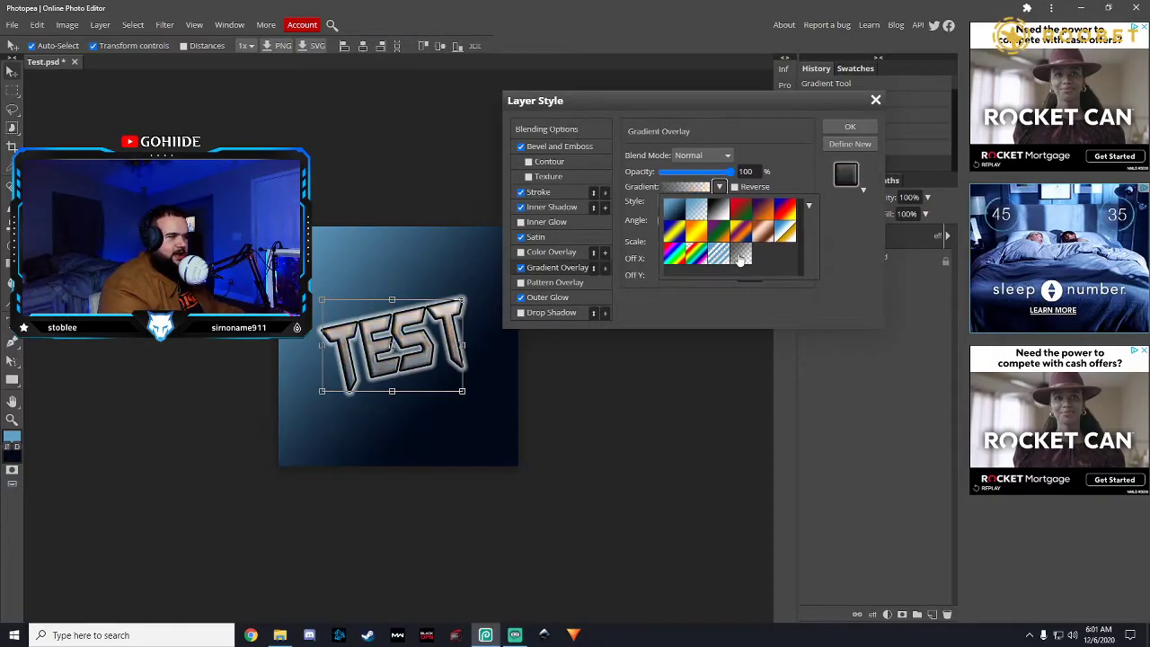
left_click(718, 259)
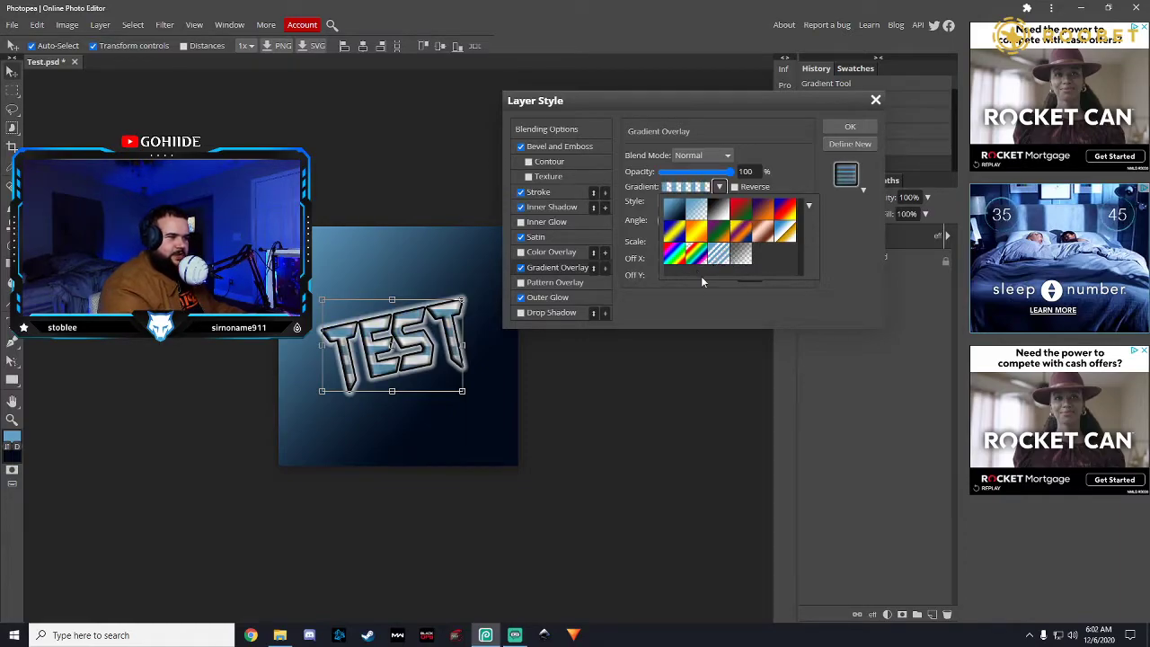
left_click(692, 260)
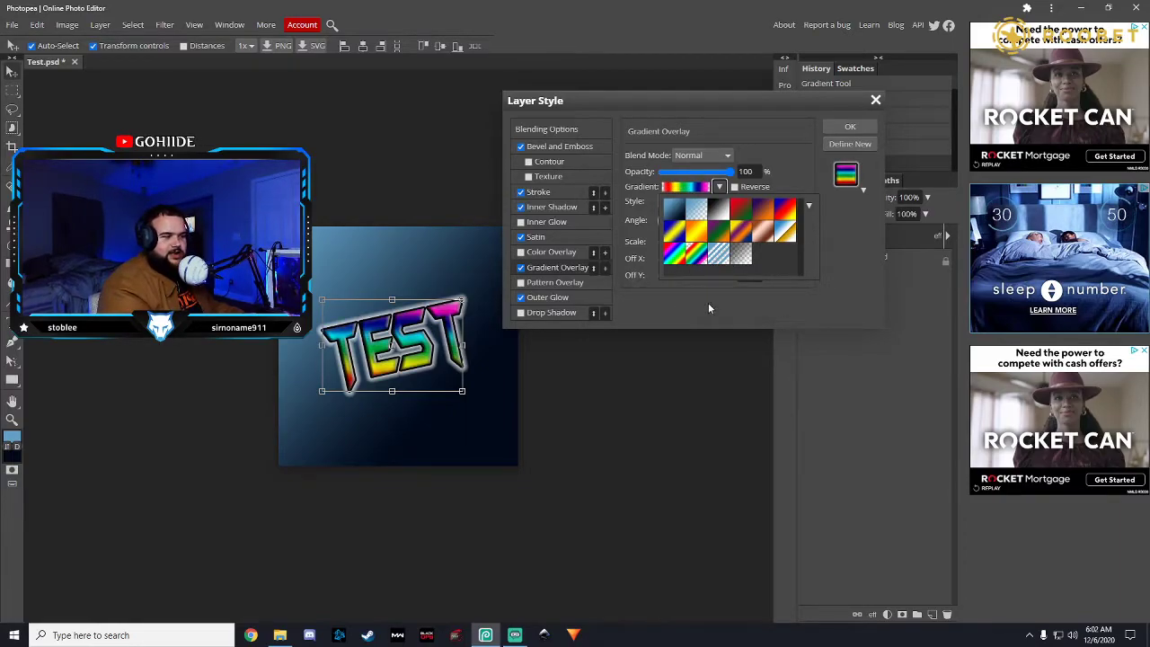
left_click(748, 295)
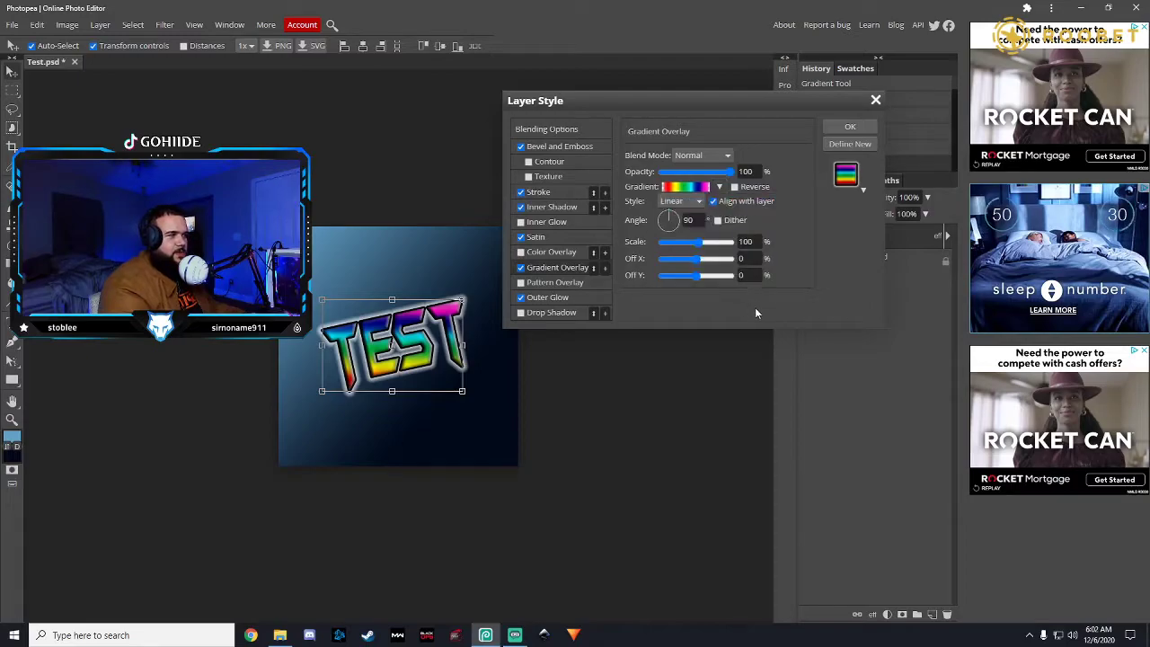
left_click_drag(672, 223, 678, 236)
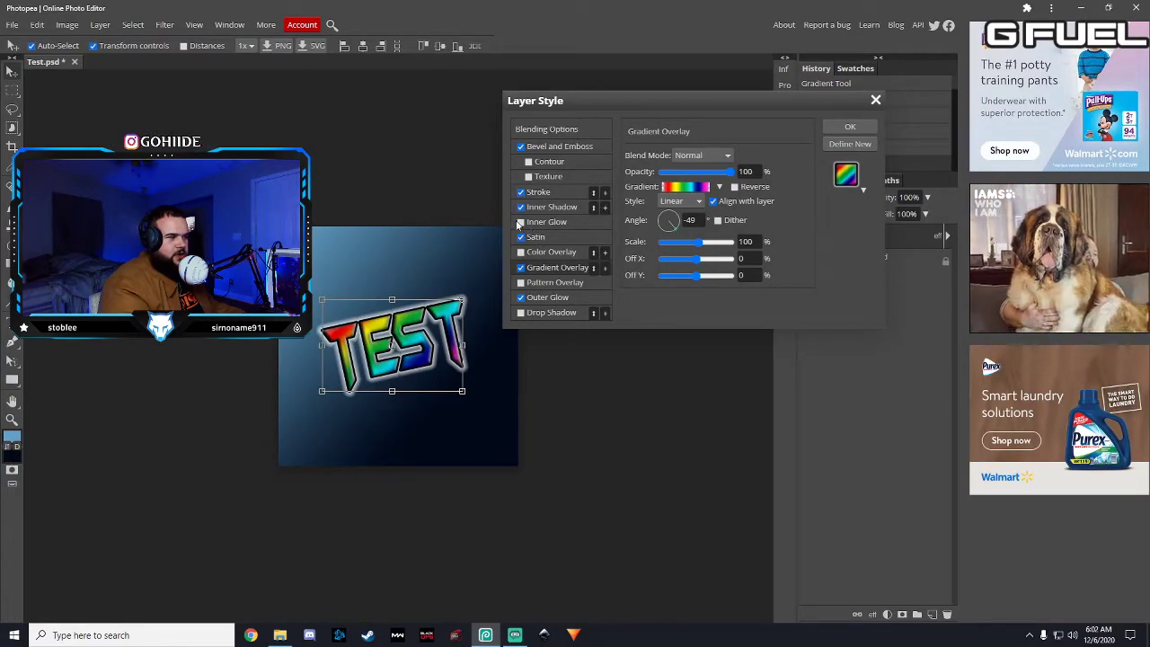
- Set the Inner Glow to the Precise technique with the cone contour
left_click(542, 222)
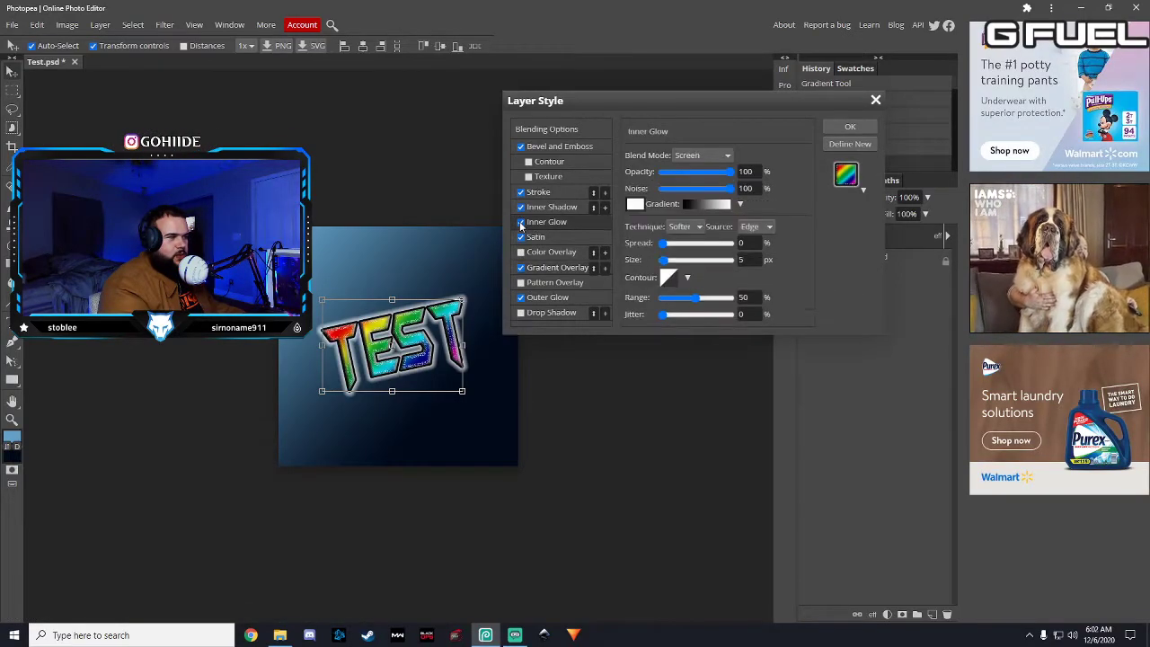
left_click(683, 227)
left_click(680, 254)
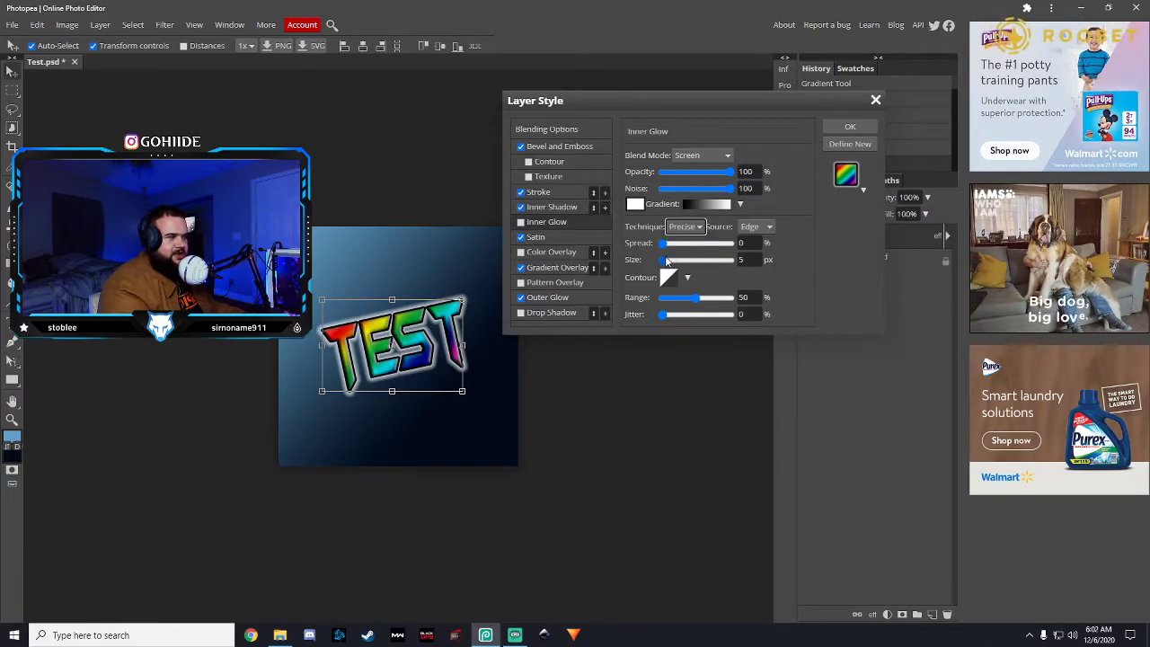
left_click(666, 260)
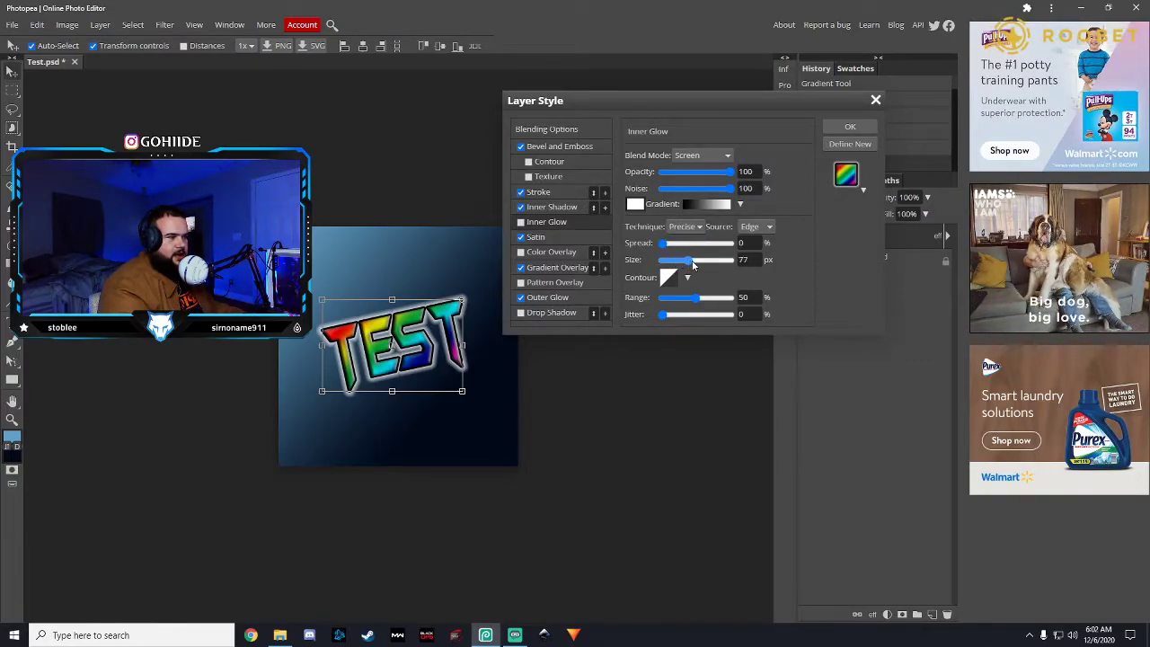
left_click_drag(692, 264, 806, 264)
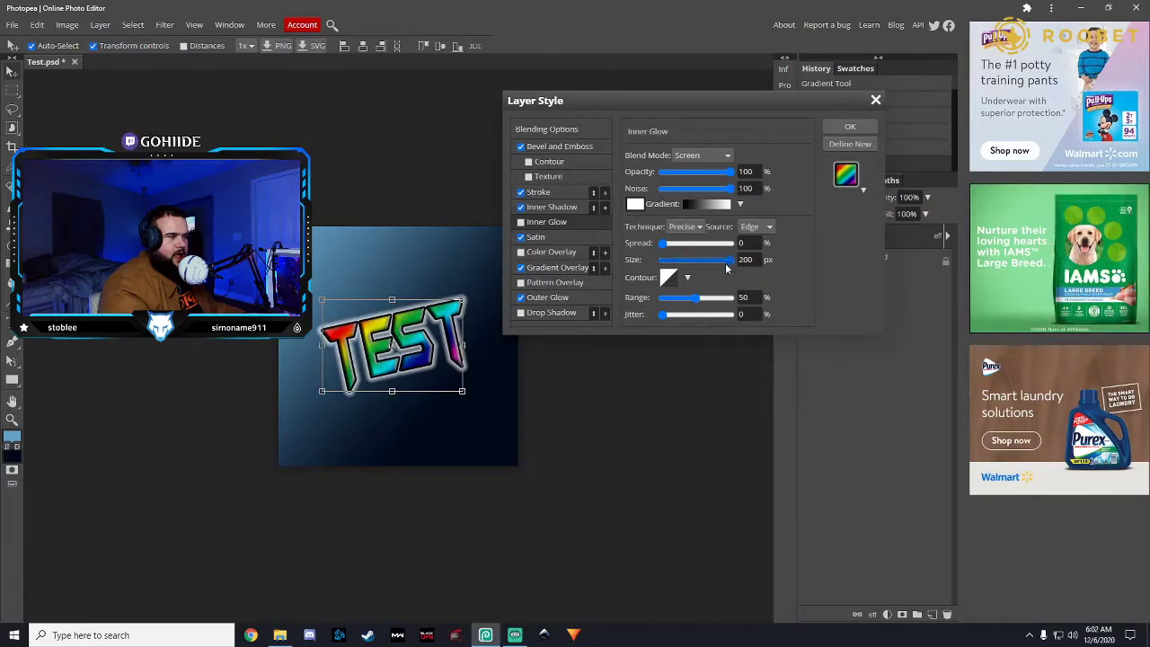
left_click_drag(727, 266, 689, 271)
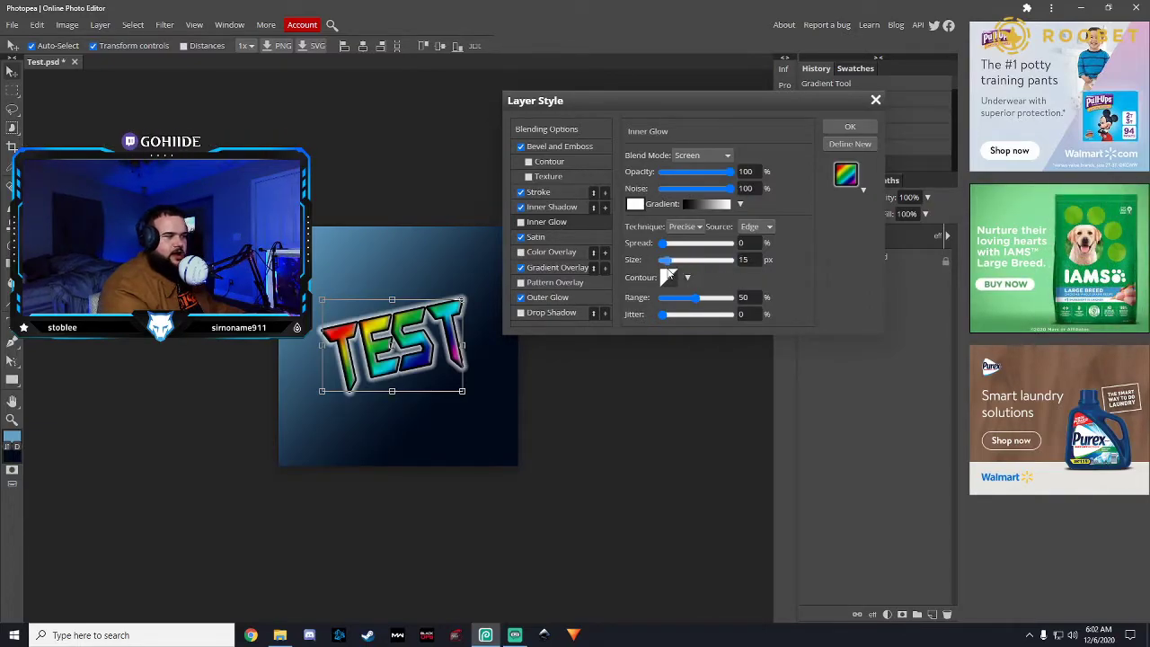
left_click(687, 278)
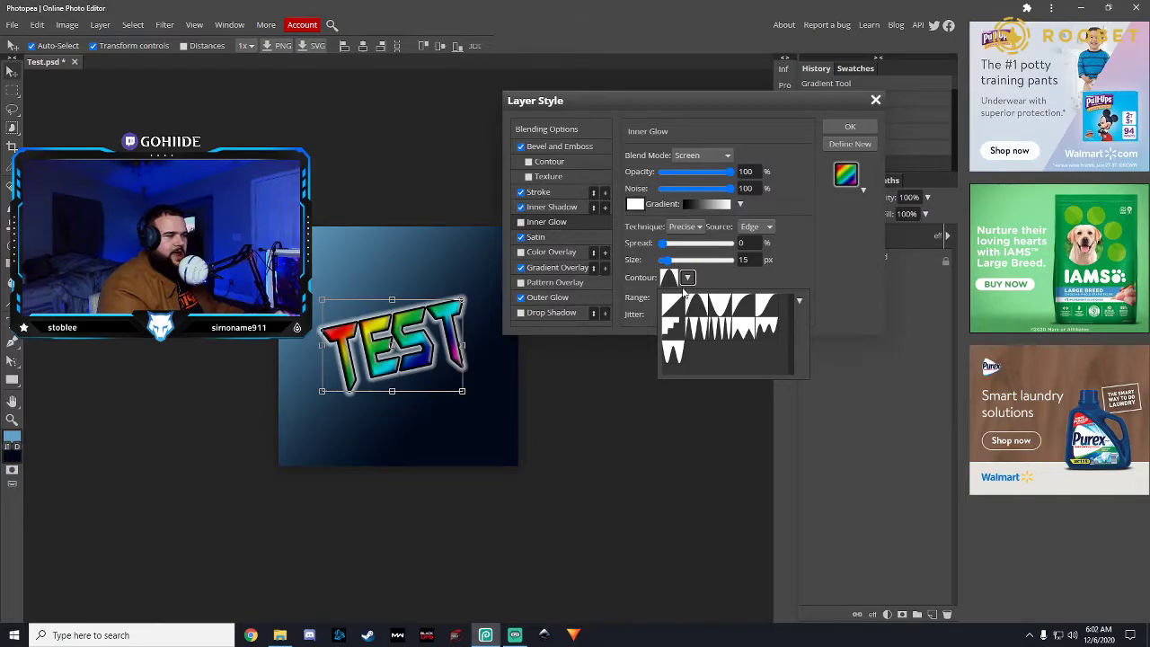
left_click(706, 307)
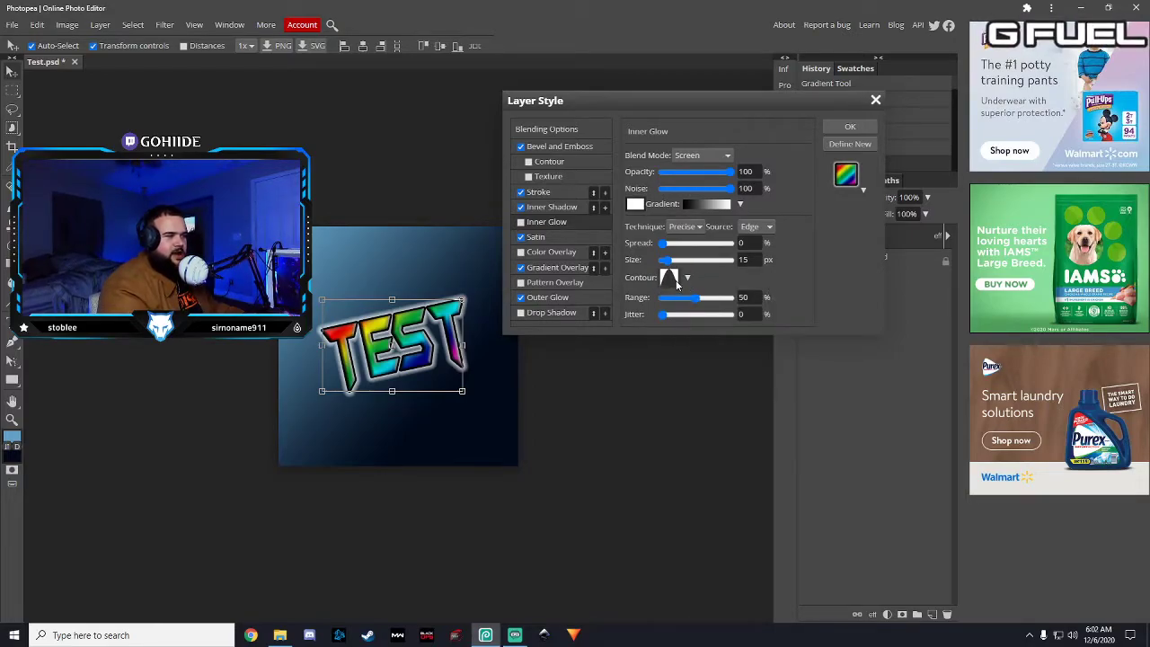
- Turn on Inner Glow and Satin and enlarge the inner glow to 63 px
left_click(520, 236)
left_click(520, 222)
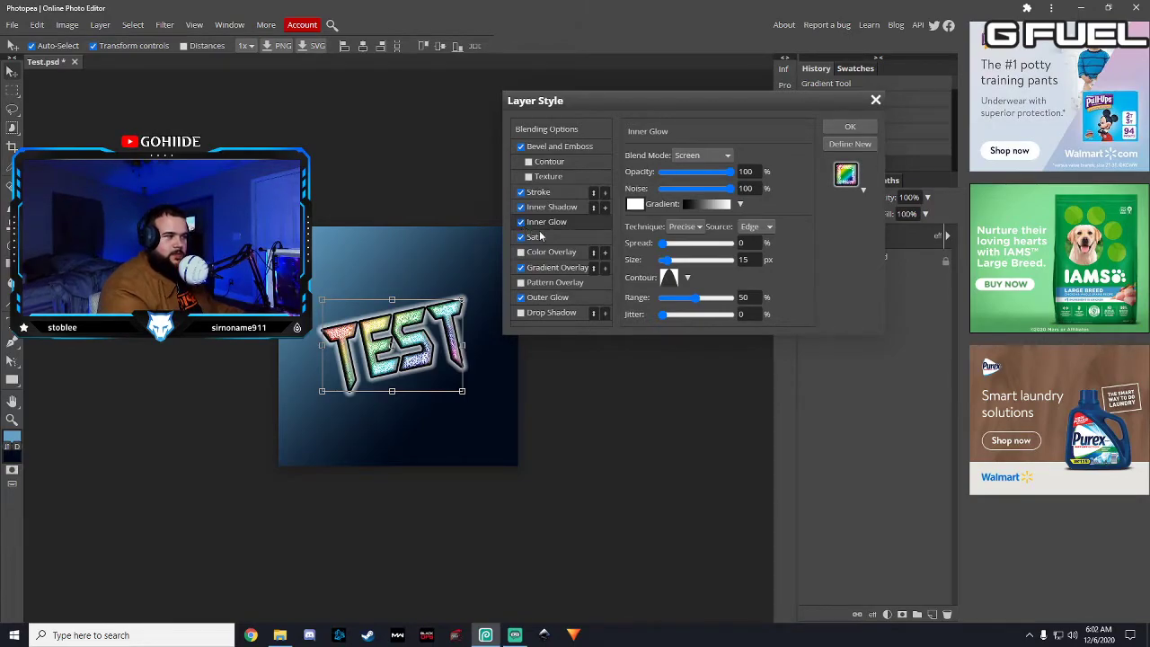
left_click_drag(670, 266, 715, 266)
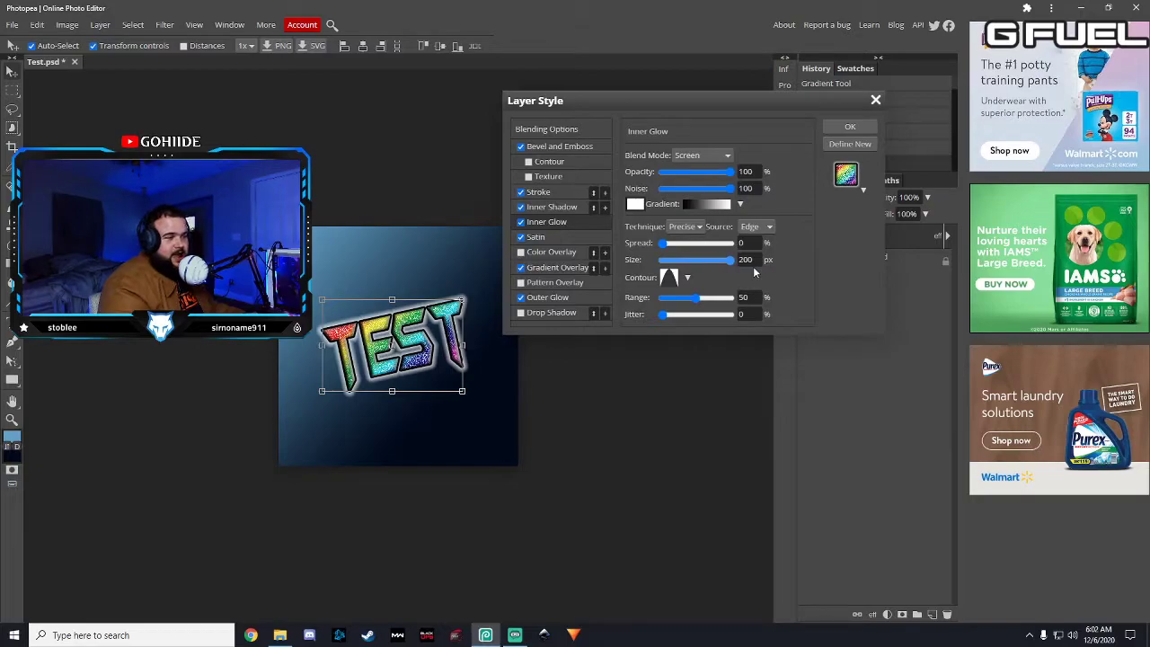
left_click(689, 279)
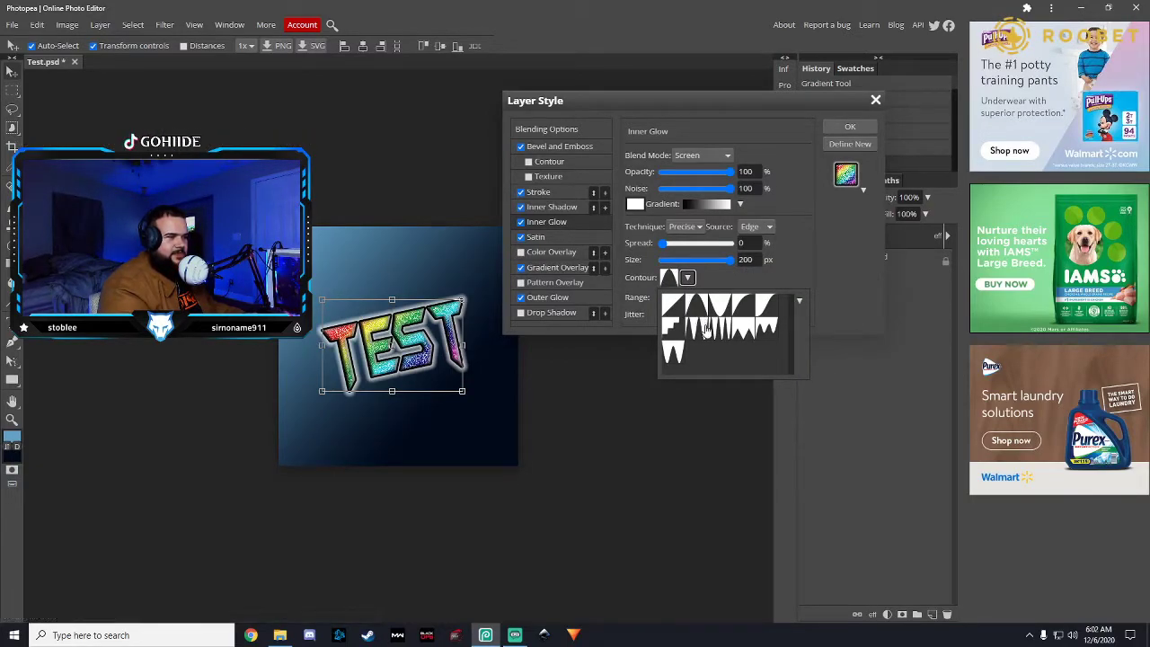
left_click(764, 275)
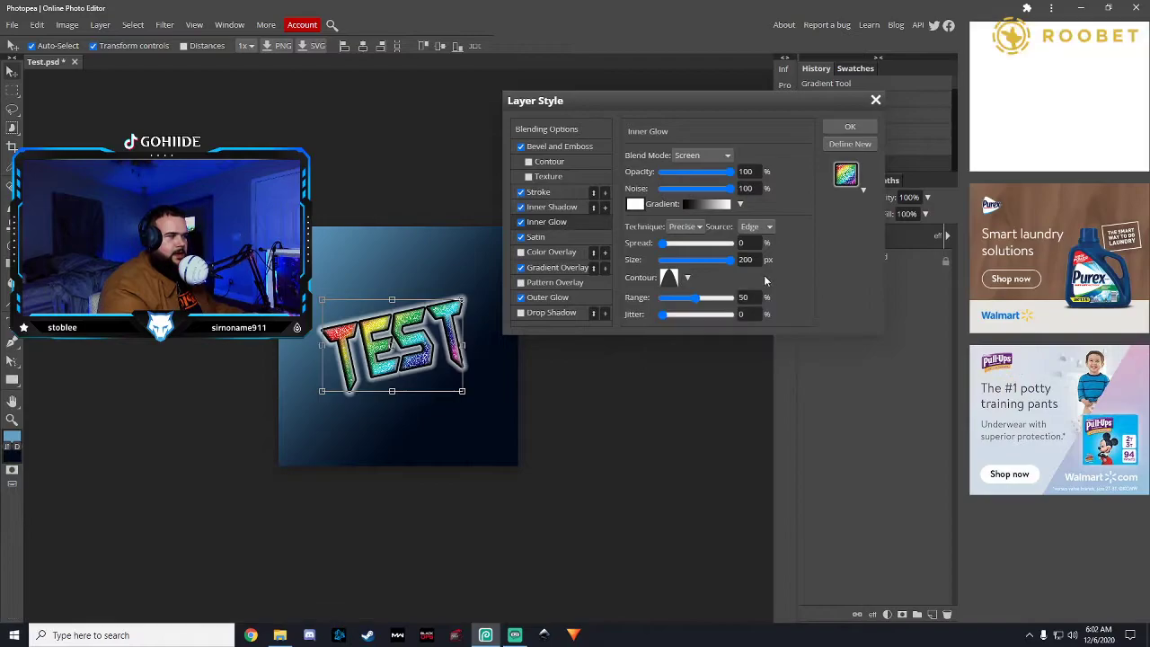
- Keep the black-white glow gradient, raise the Inner Glow range to 100% and apply the style
left_click(742, 208)
left_click(432, 205)
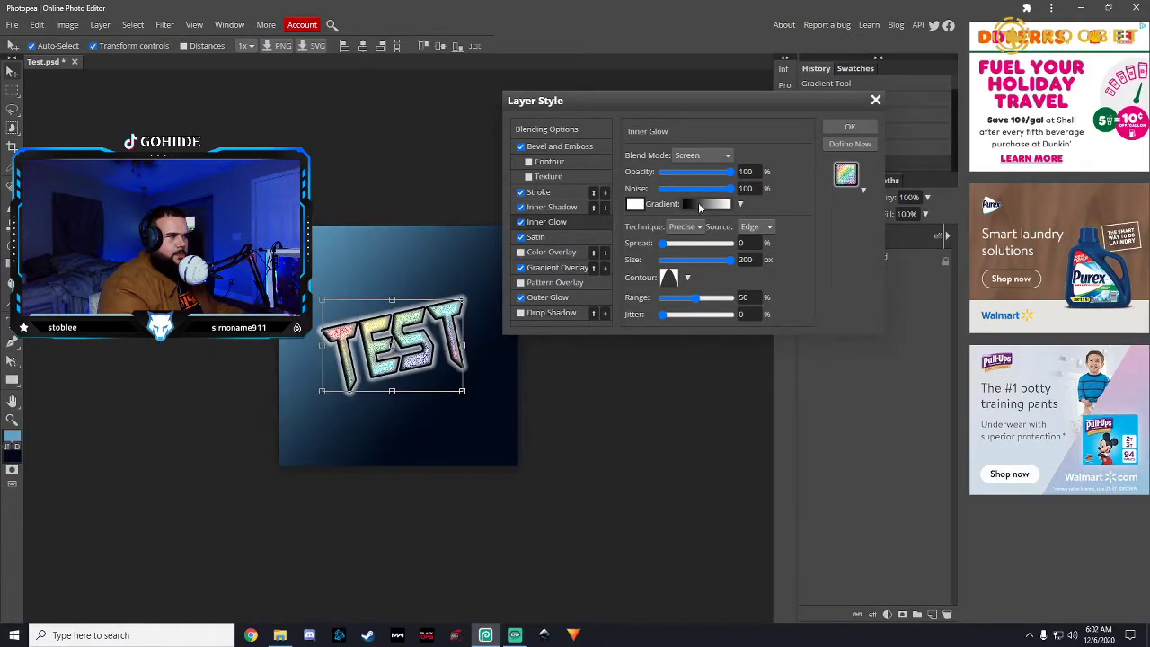
left_click(740, 205)
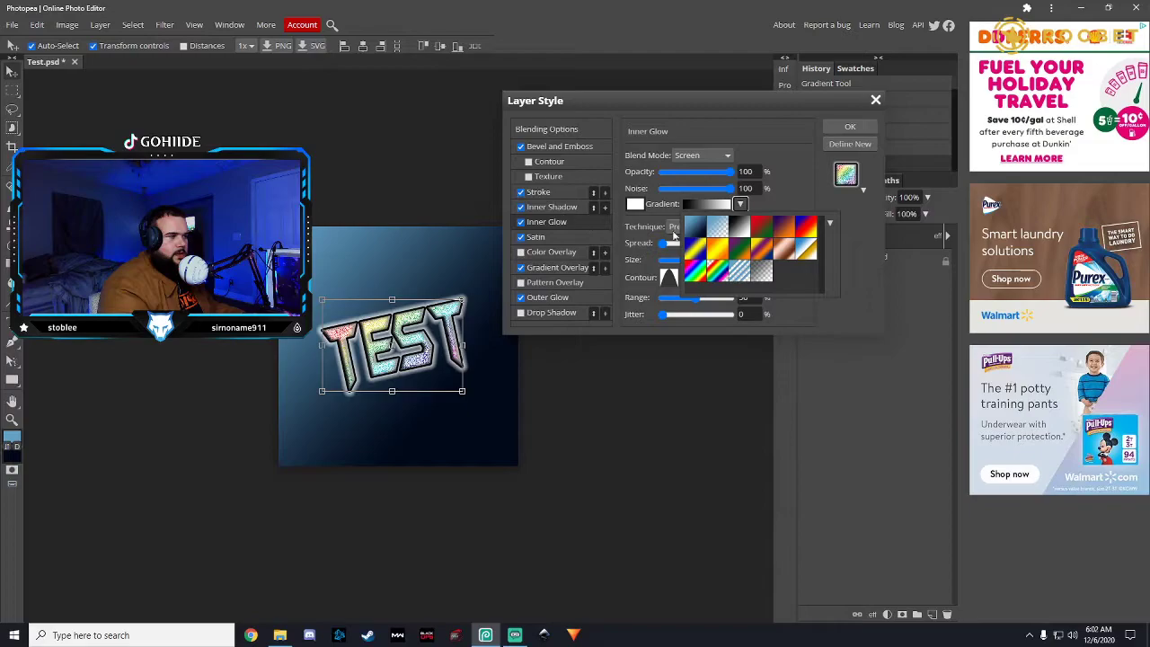
left_click(792, 238)
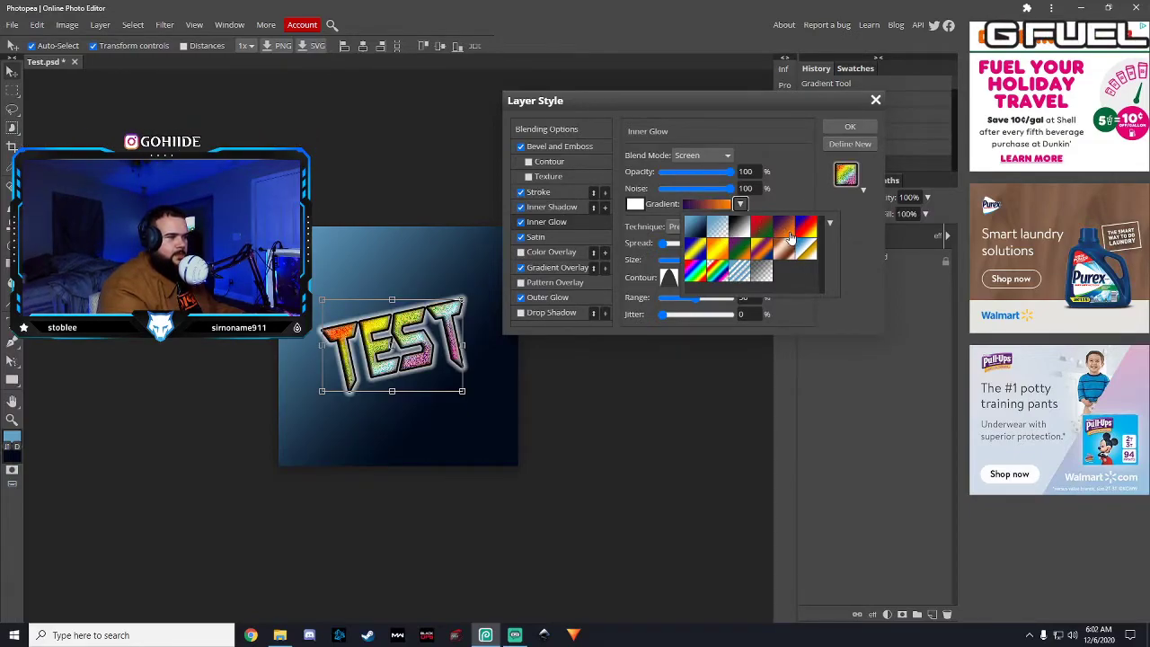
left_click(738, 257)
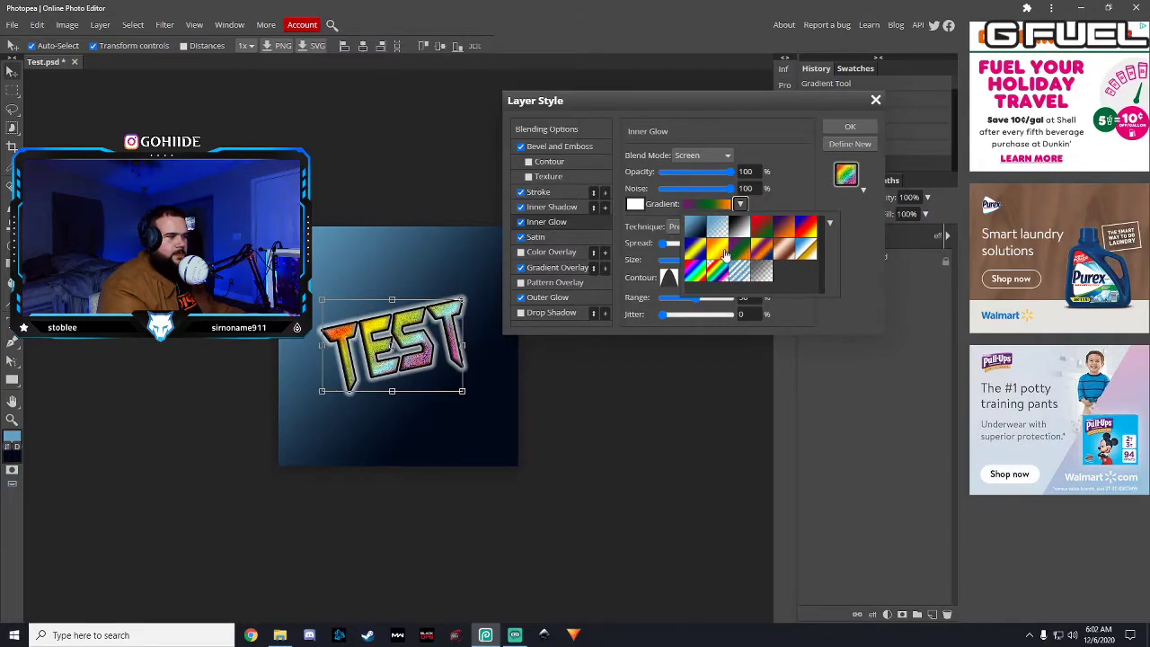
left_click(717, 272)
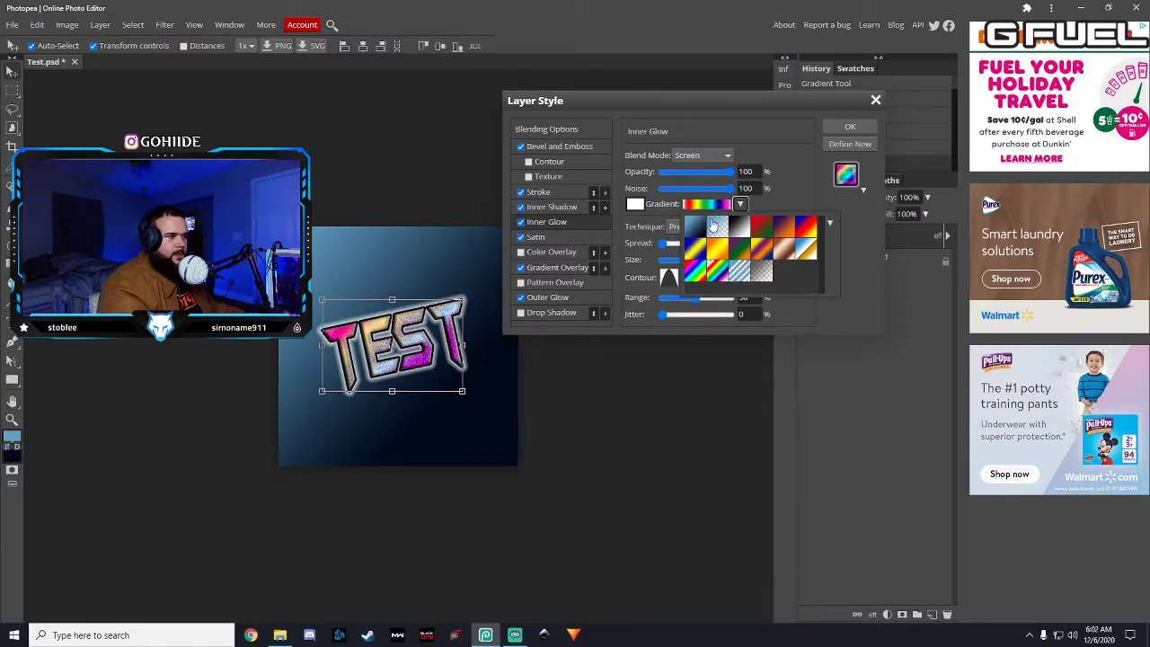
left_click(740, 227)
left_click(793, 200)
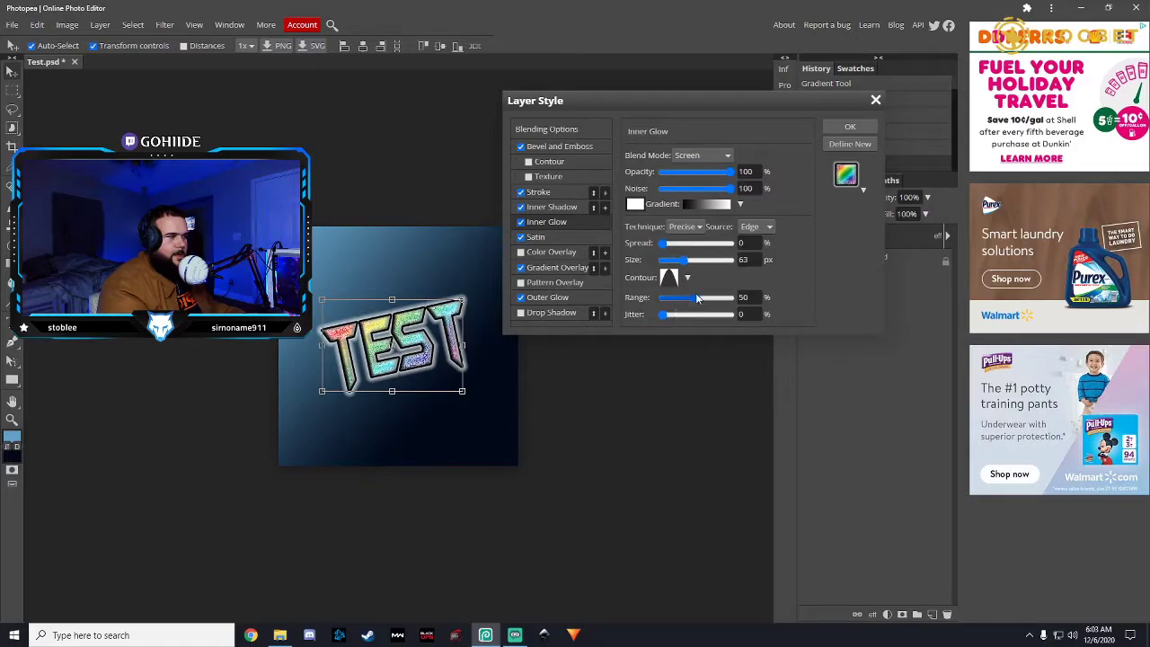
left_click_drag(692, 304, 751, 304)
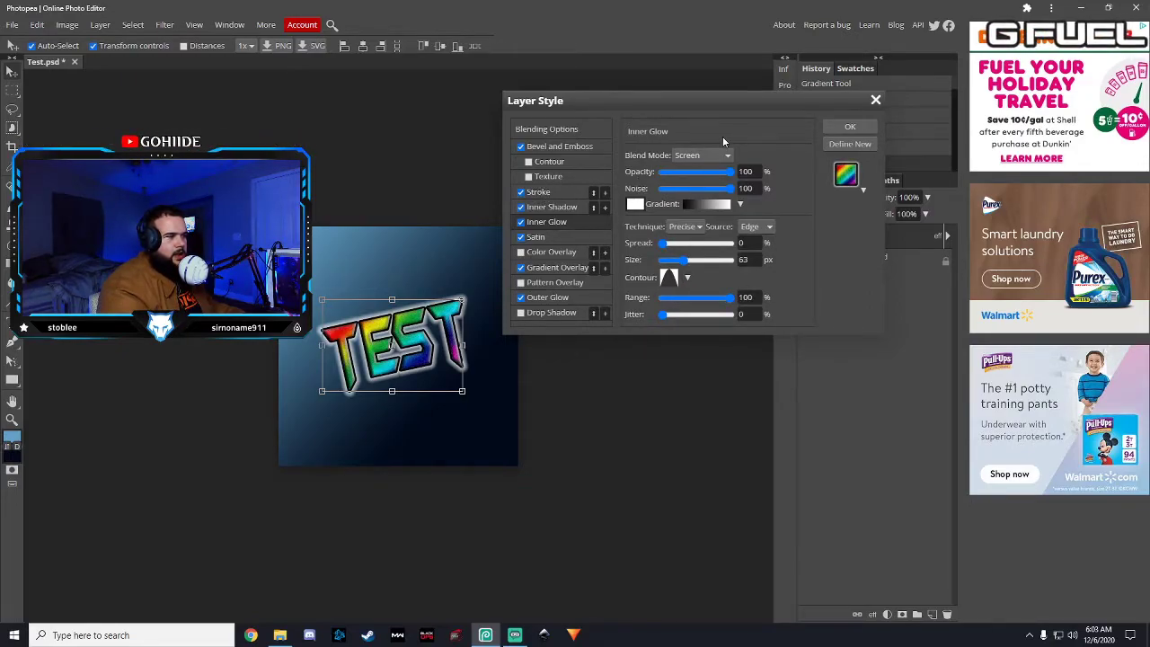
left_click(850, 127)
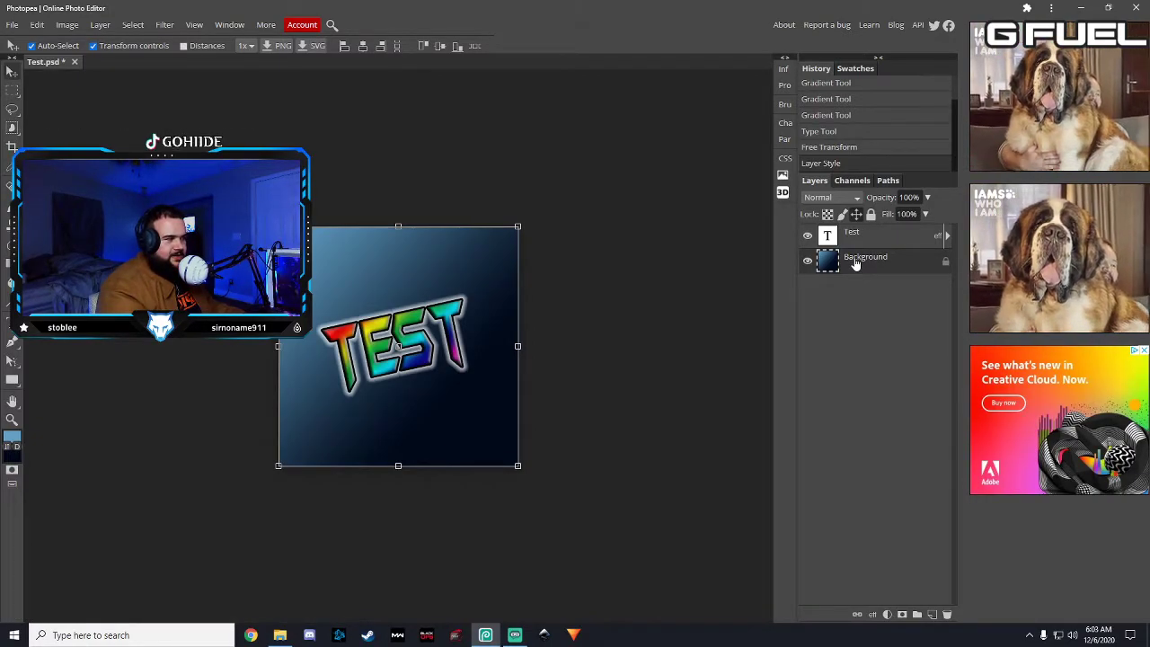
- Delete the Background layer and nudge the TEST text slightly right on the transparent canvas
key("Delete")
left_click(658, 275)
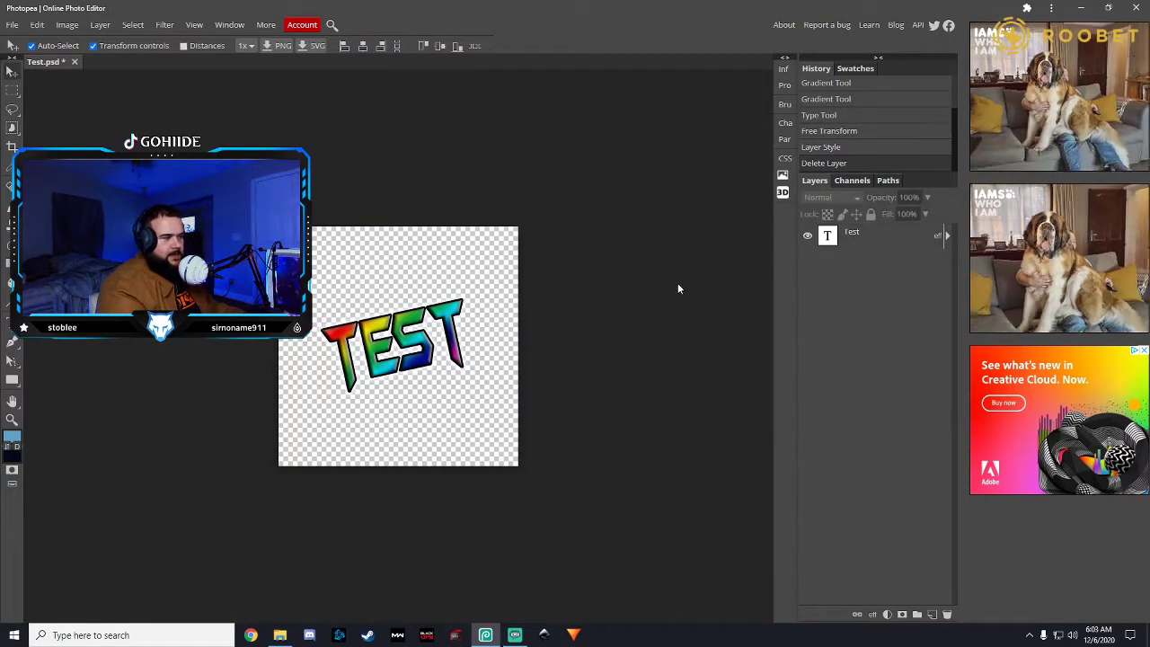
left_click_drag(595, 239, 437, 419)
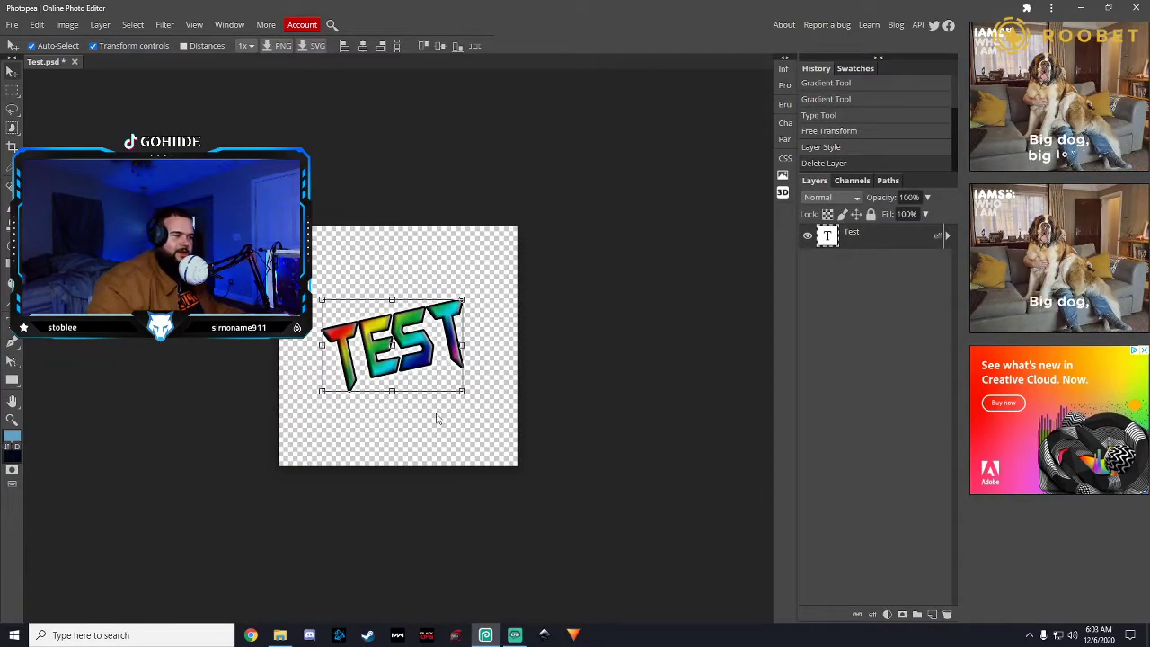
left_click_drag(430, 371, 437, 372)
left_click(663, 369)
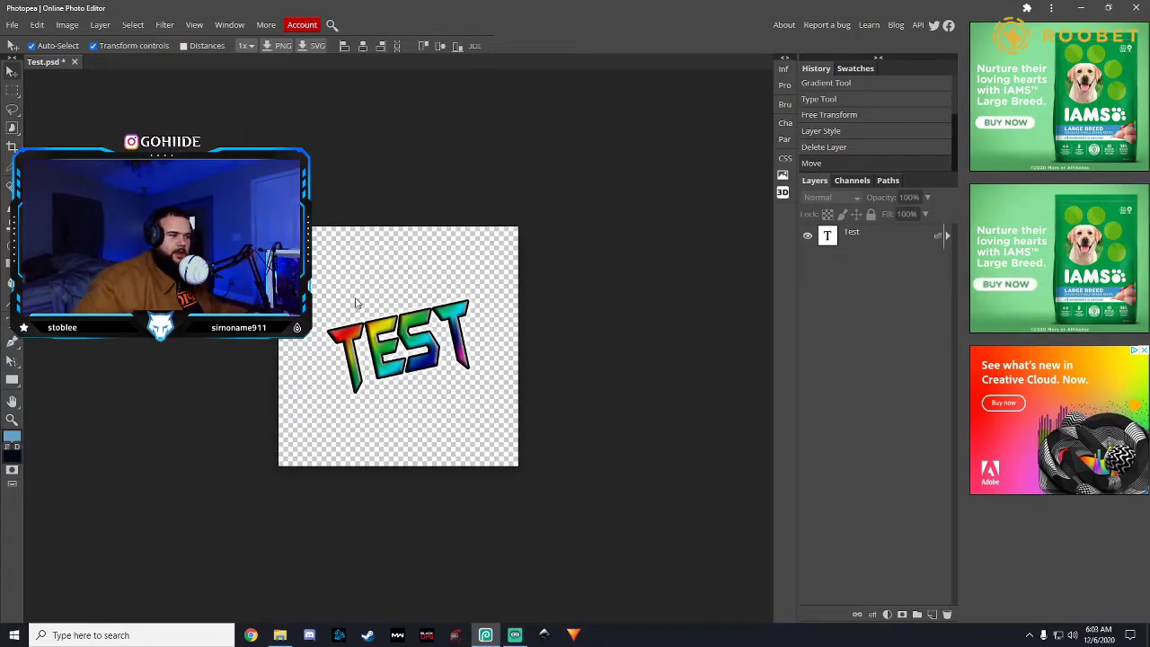
- Free-transform TEST to about 171% width and 261% height so it fills the canvas
left_click(871, 243)
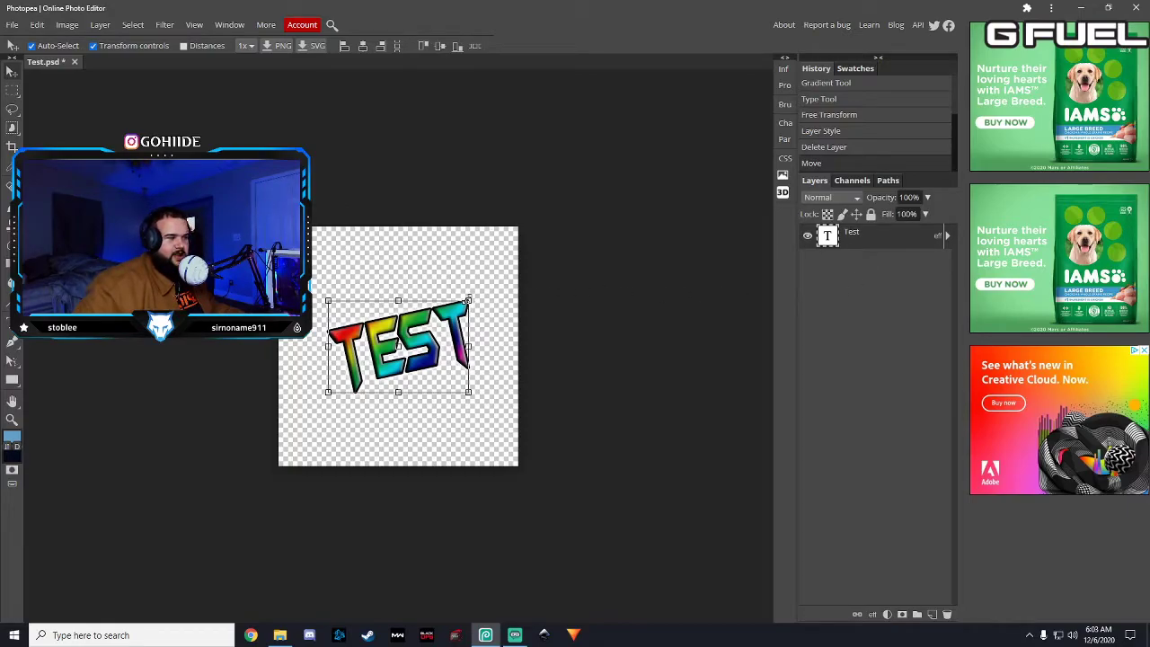
left_click_drag(468, 300, 518, 227)
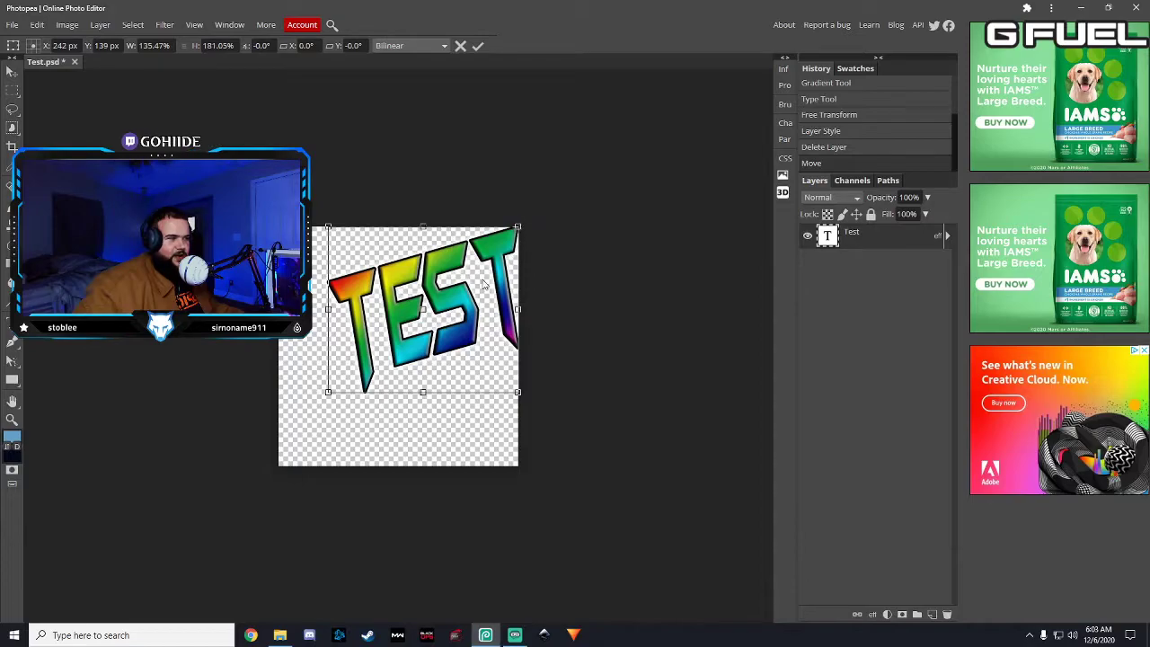
left_click_drag(328, 393, 283, 471)
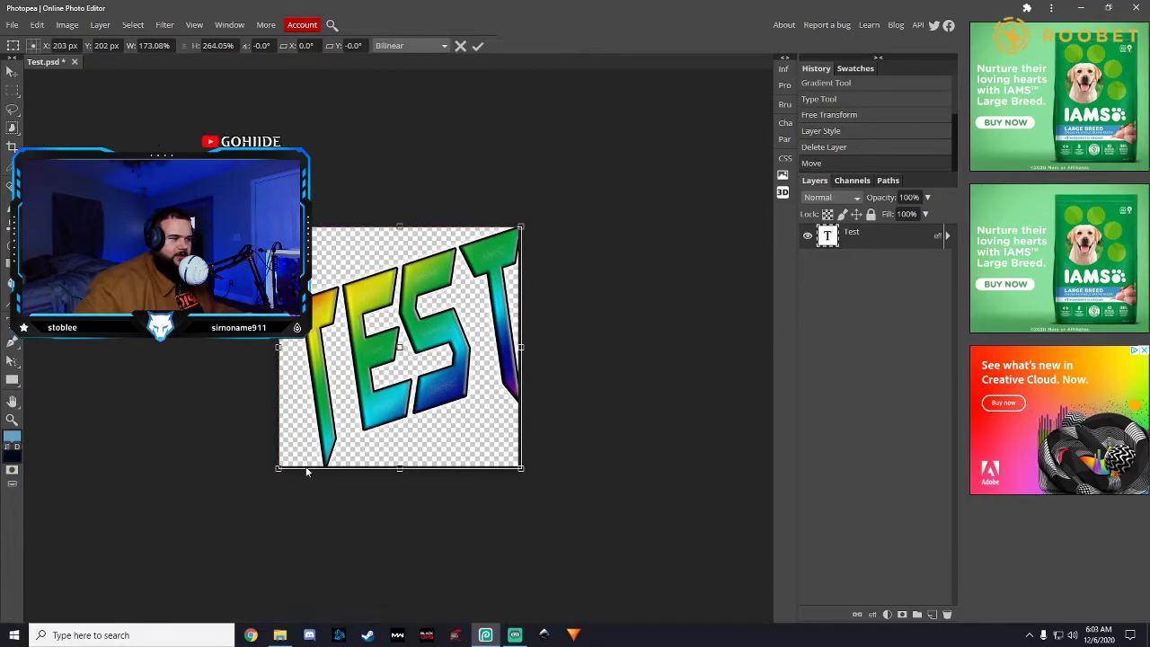
left_click_drag(522, 468, 517, 465)
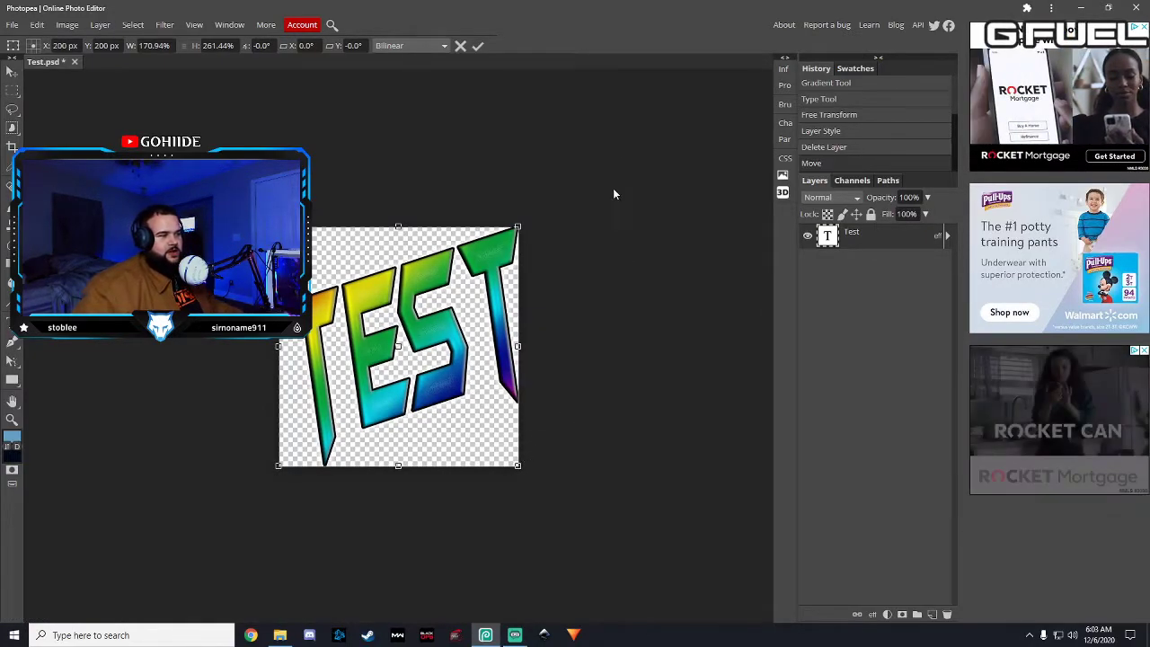
left_click(480, 45)
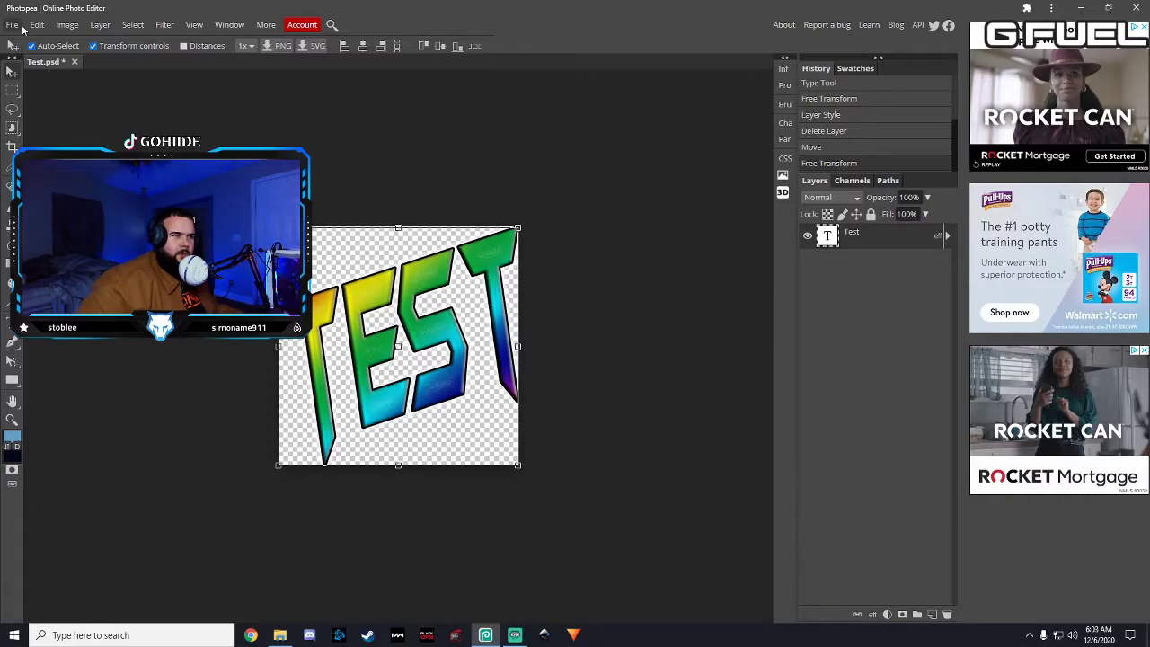
- Export the design through Save for Web as a 112×112 PNG, Test.png
left_click(13, 26)
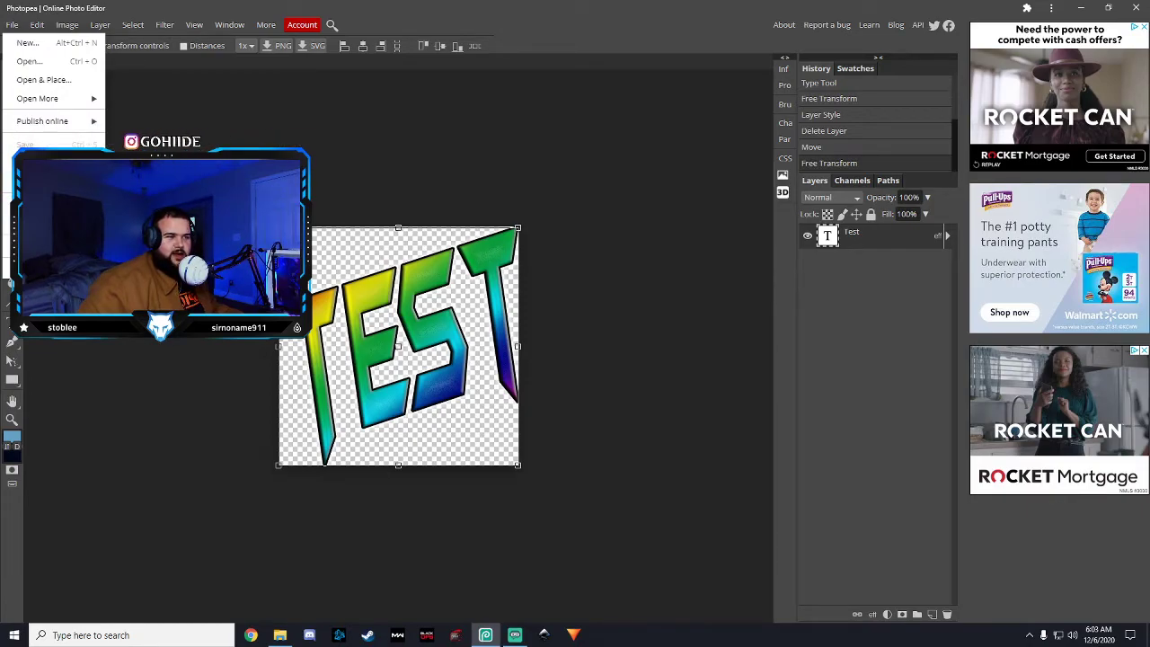
key("ctrl+alt+shift+s")
left_click_drag(195, 124, 589, 131)
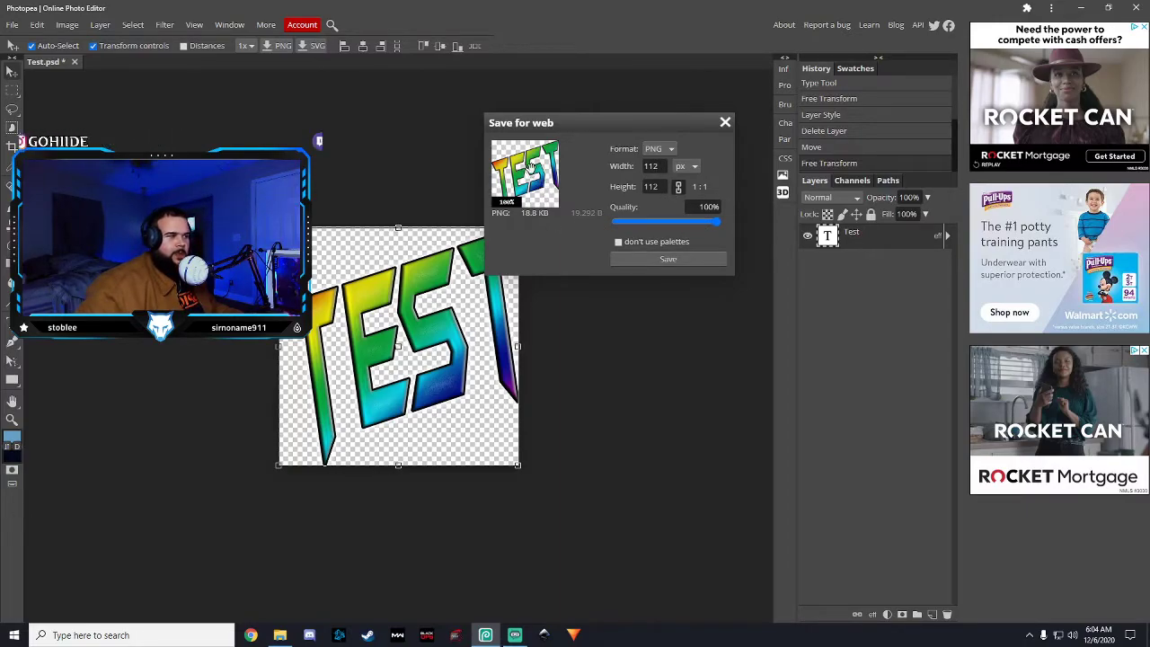
left_click(676, 262)
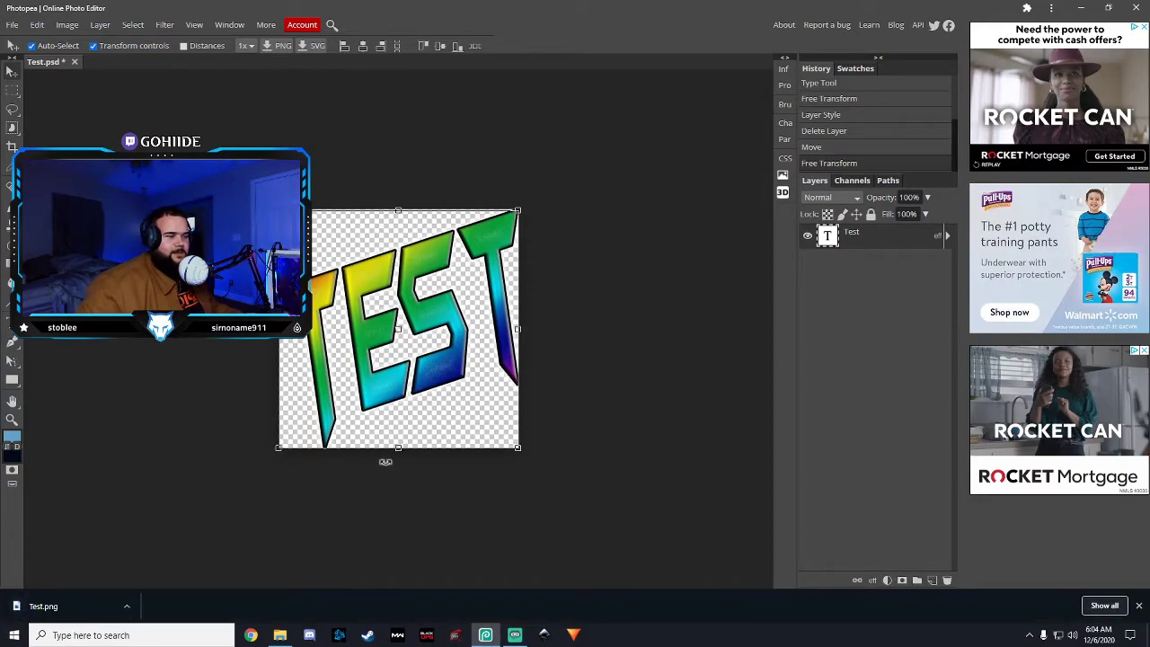
- Preview the downloaded Test.png in Photos, then close the viewer
left_click(71, 615)
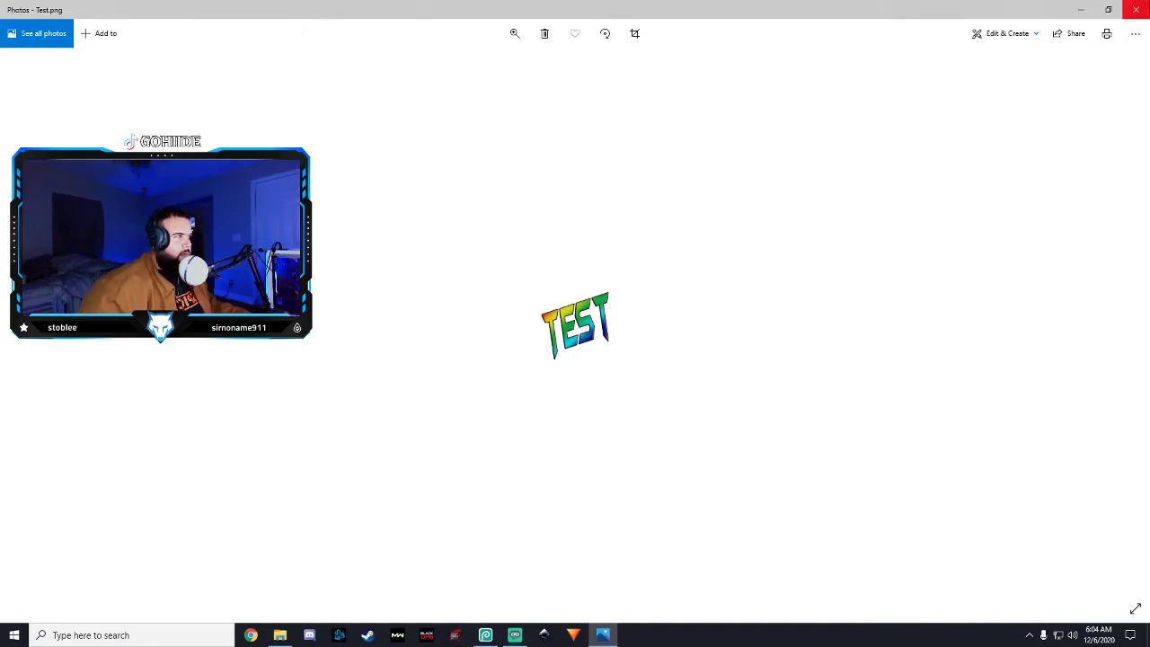
left_click(1136, 9)
- Close Photopea without saving and open Twitch in Chrome to reach the Creator Dashboard
left_click(1136, 7)
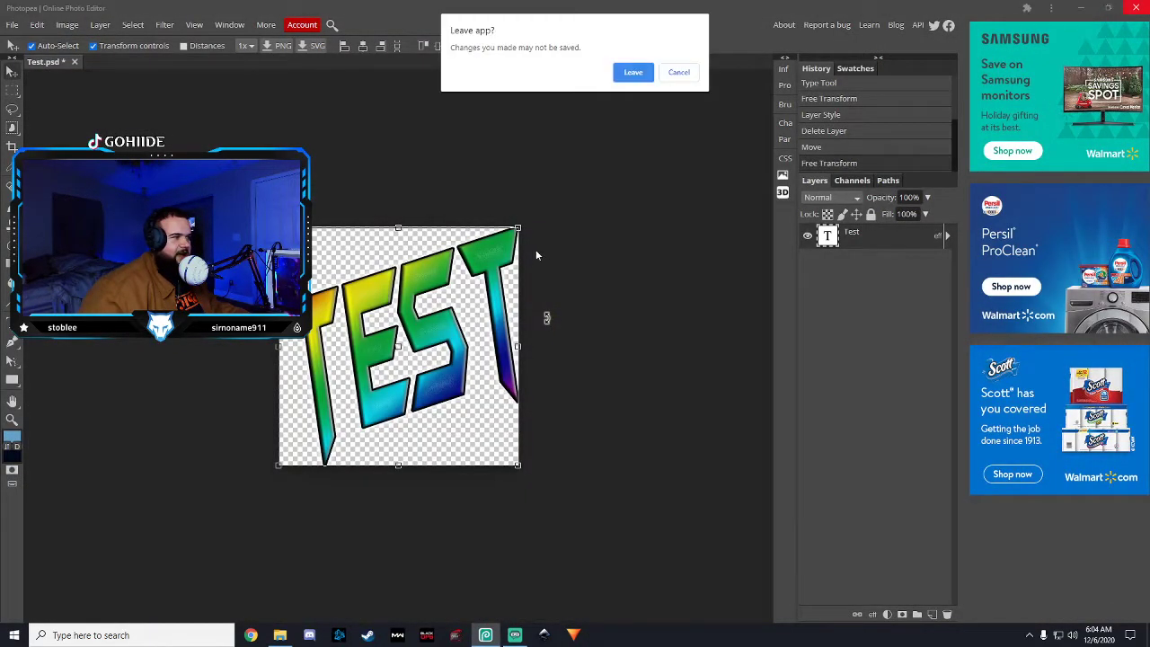
left_click(633, 73)
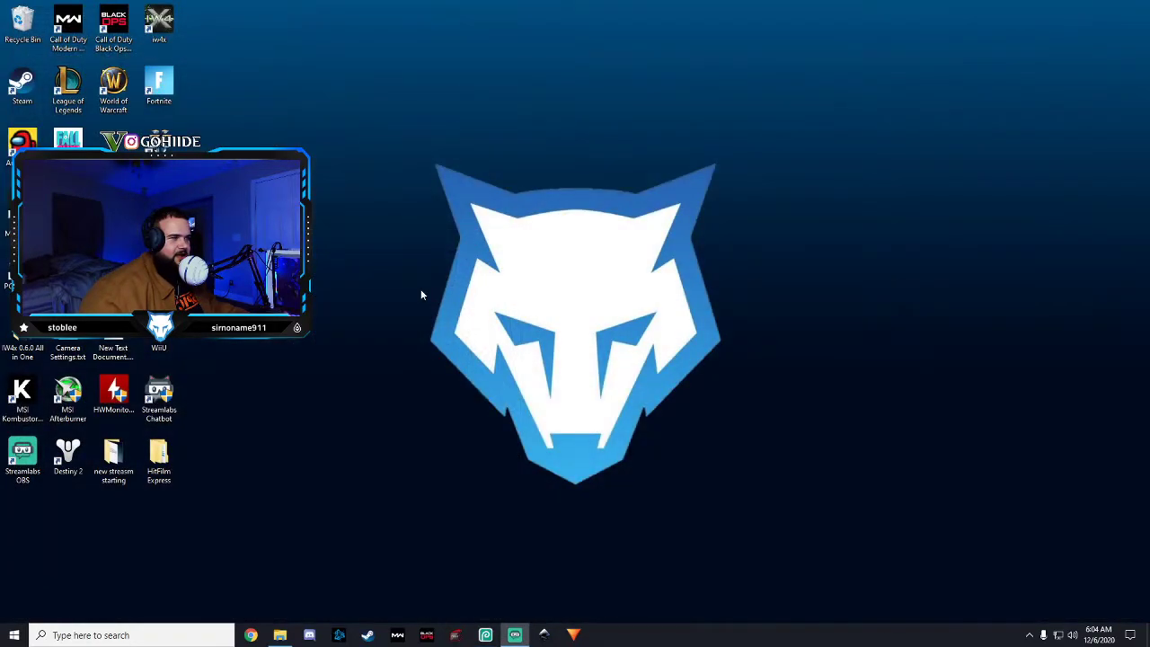
left_click(252, 635)
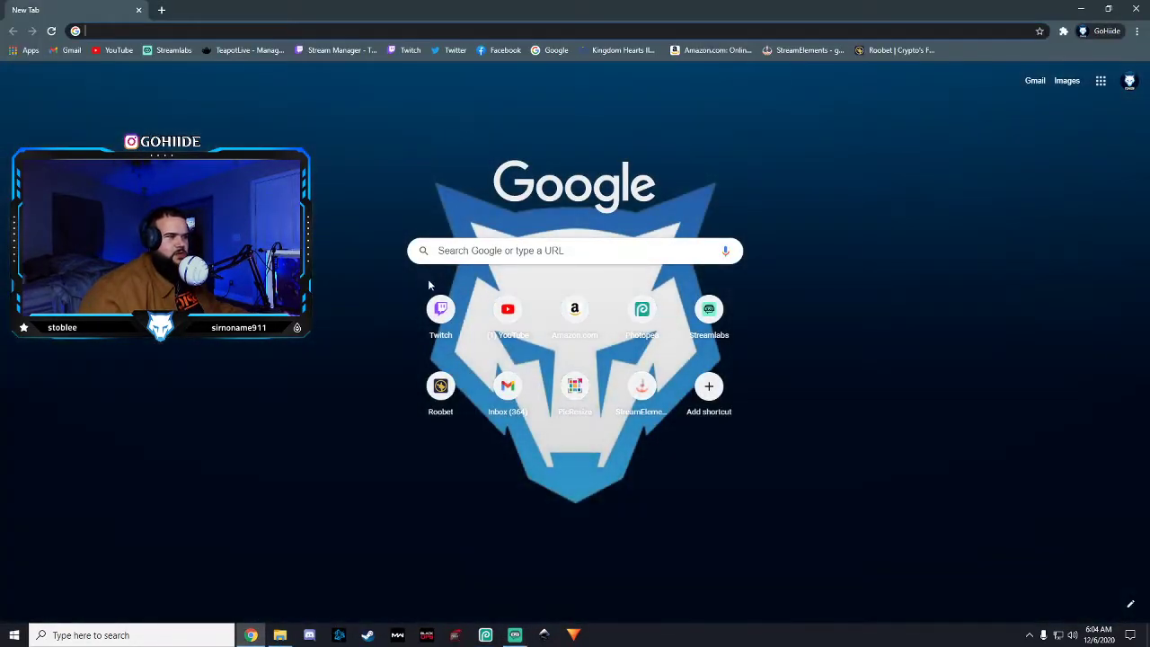
left_click(404, 49)
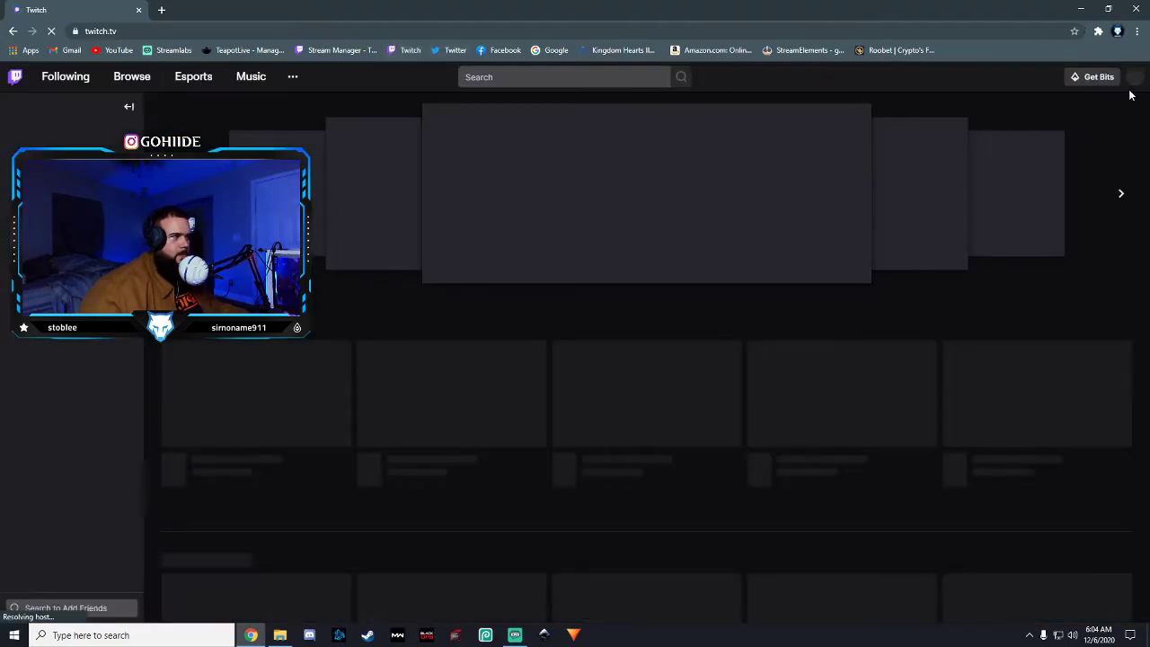
left_click(1134, 78)
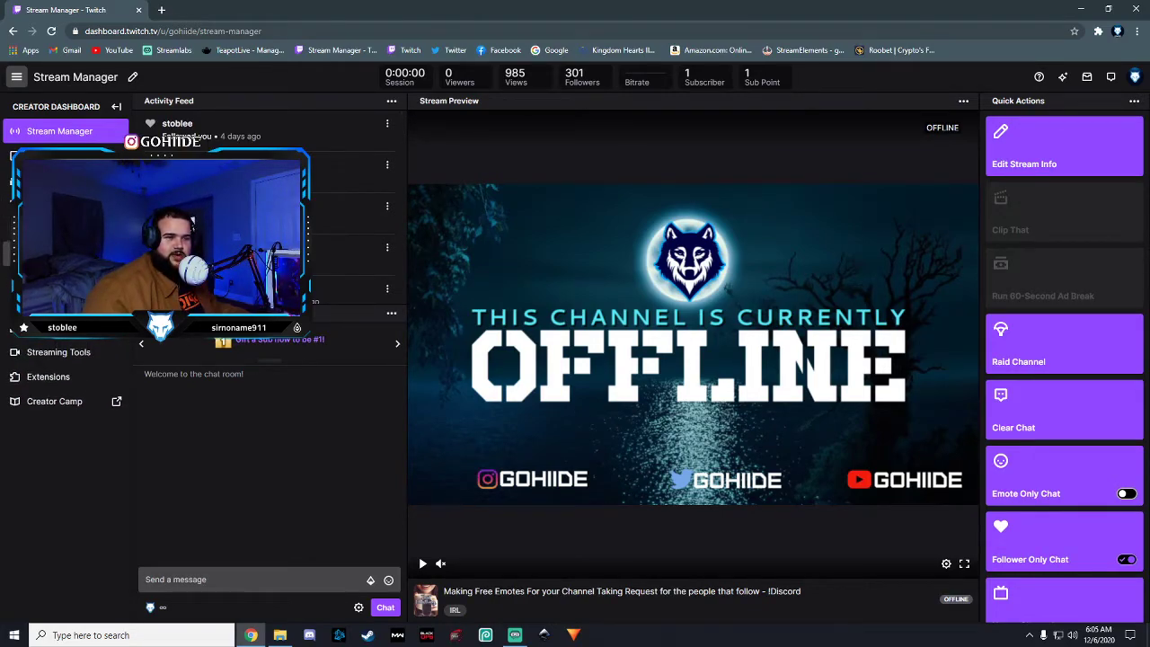
- Open the Revenue page's Emotes settings and start editing the emotes
left_click(53, 302)
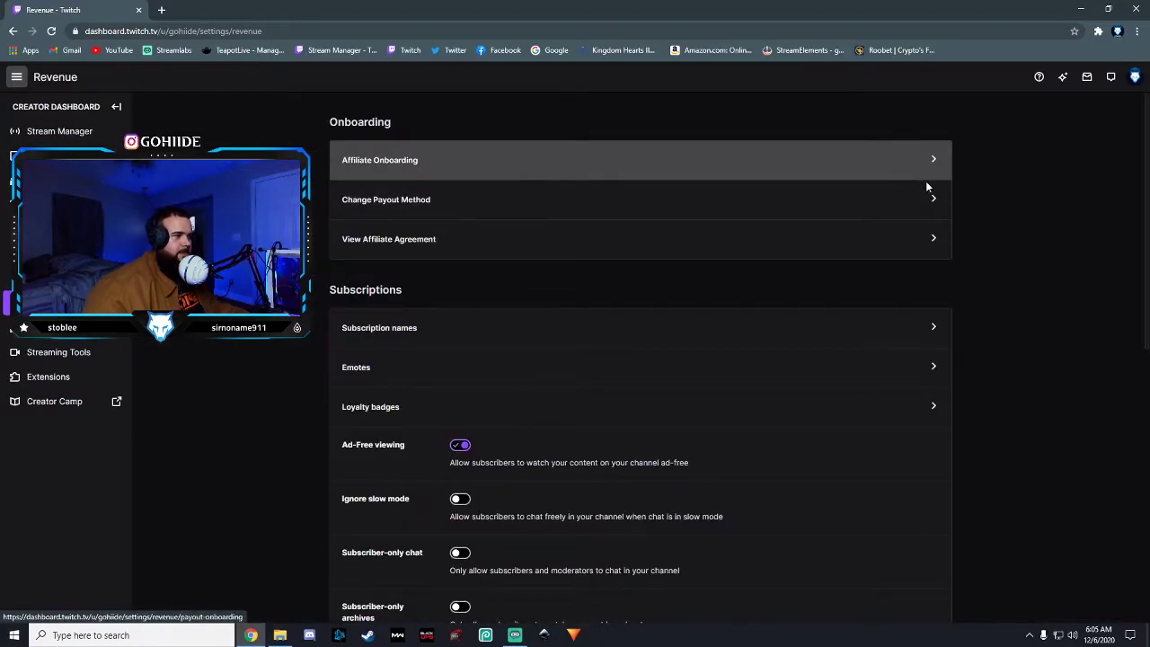
left_click(765, 361)
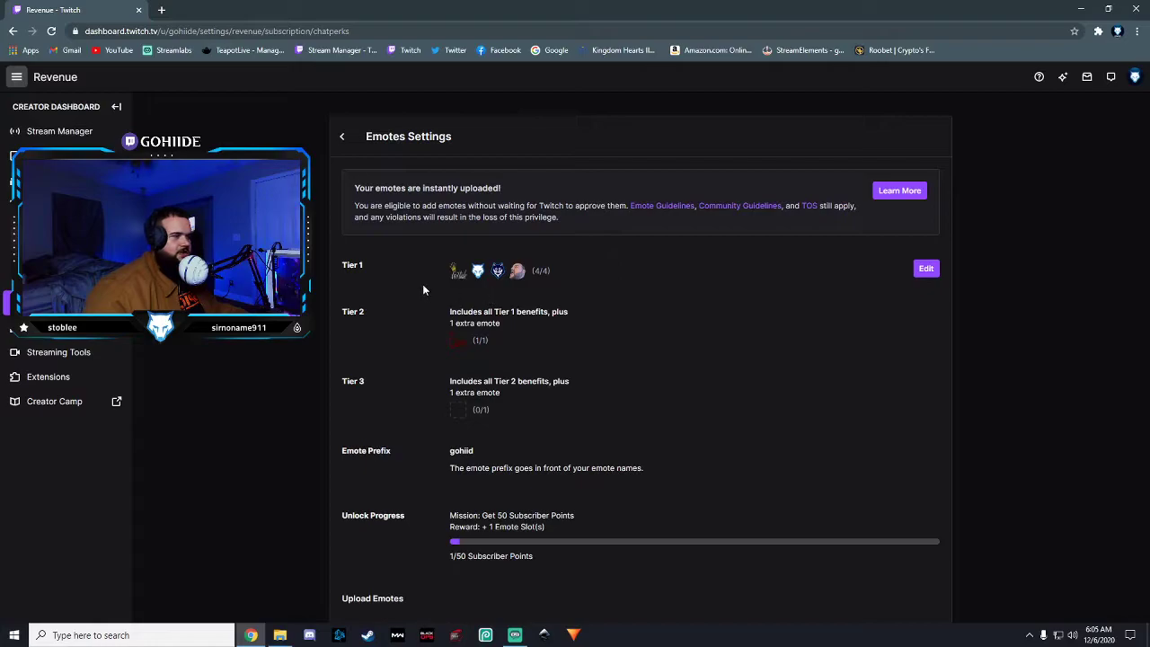
left_click(926, 268)
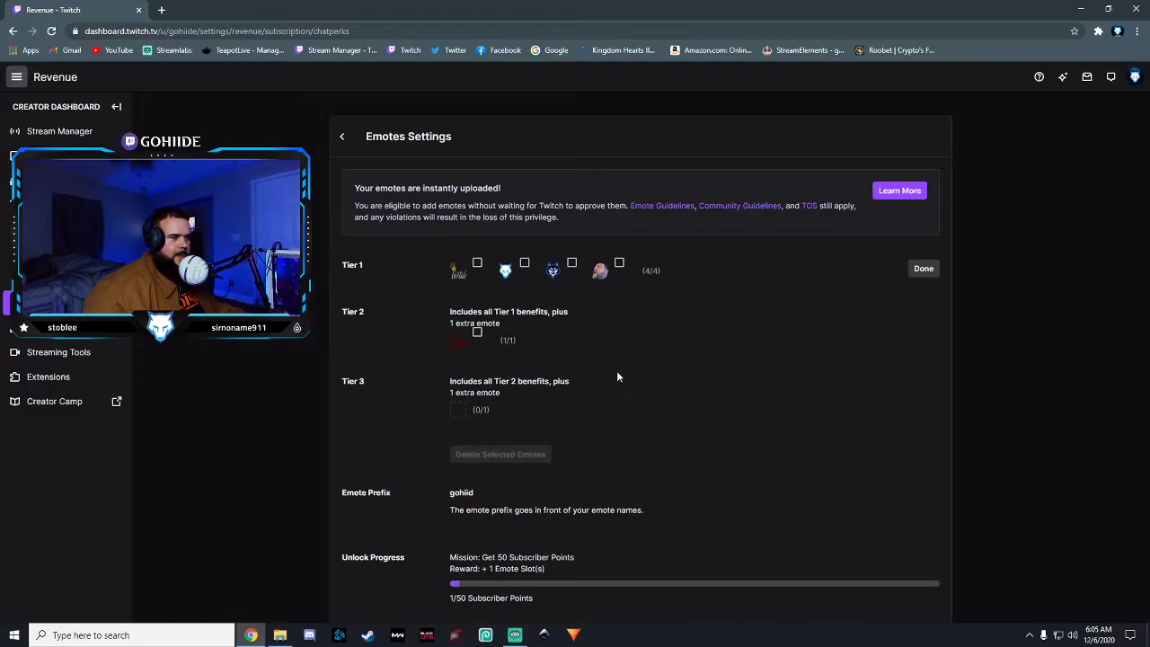
- Switch the Upload Emotes form to the Tier 3 tab
scroll(617, 378, "down", 2)
scroll(557, 326, "up", 1)
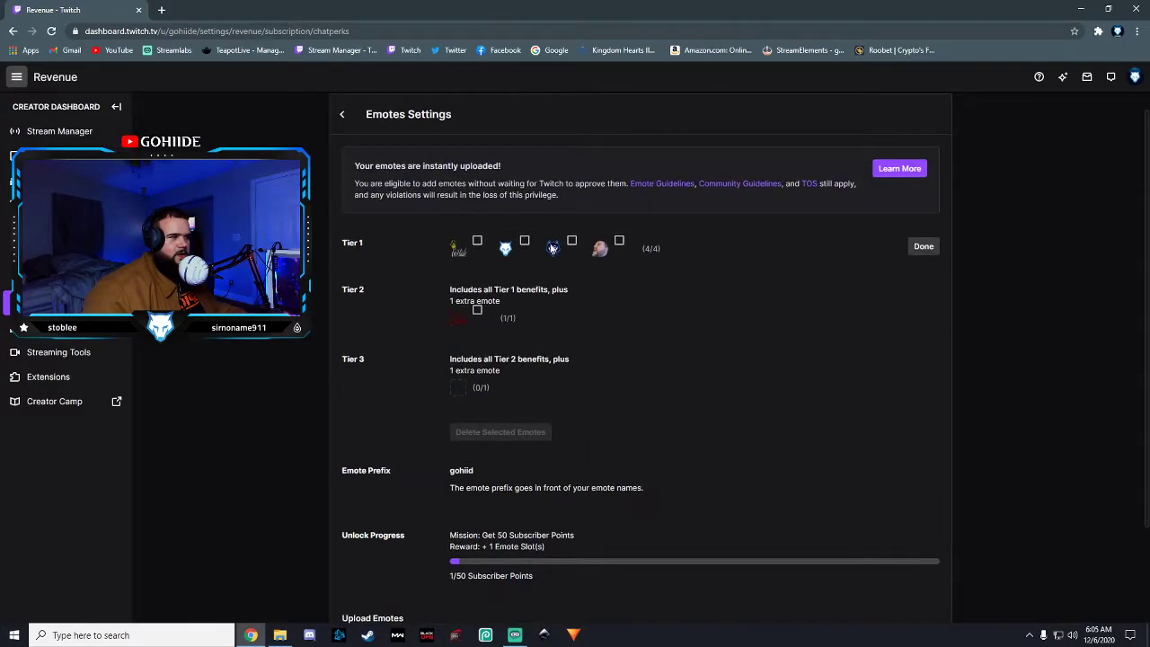
scroll(436, 485, "down", 1)
left_click(419, 532)
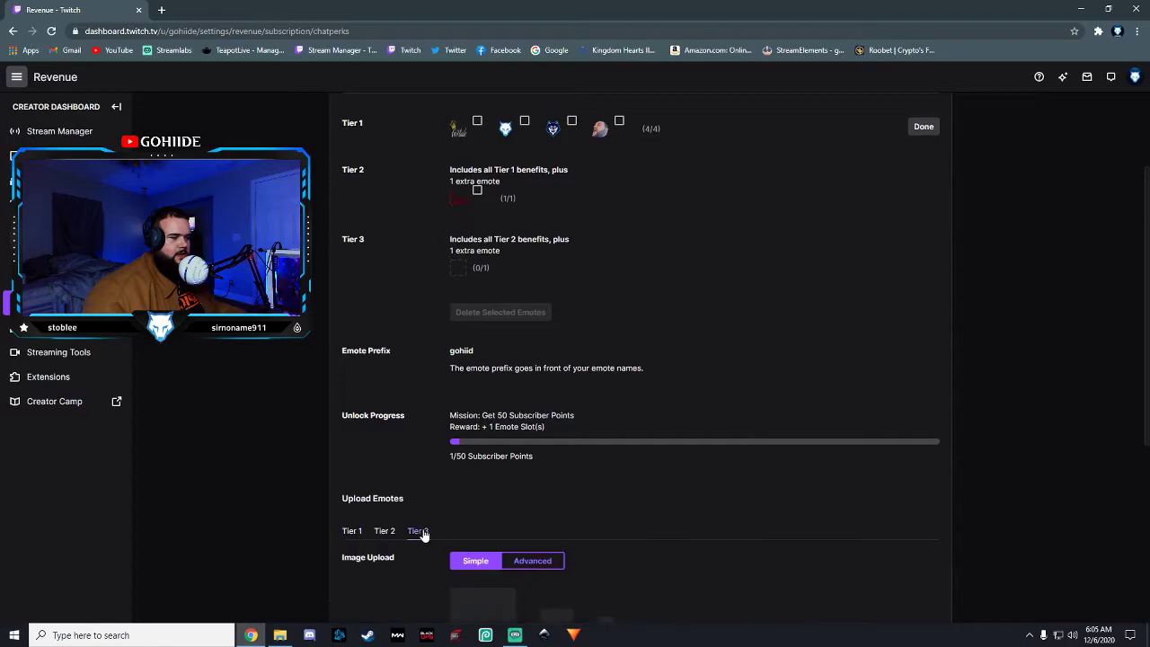
scroll(541, 383, "down", 2)
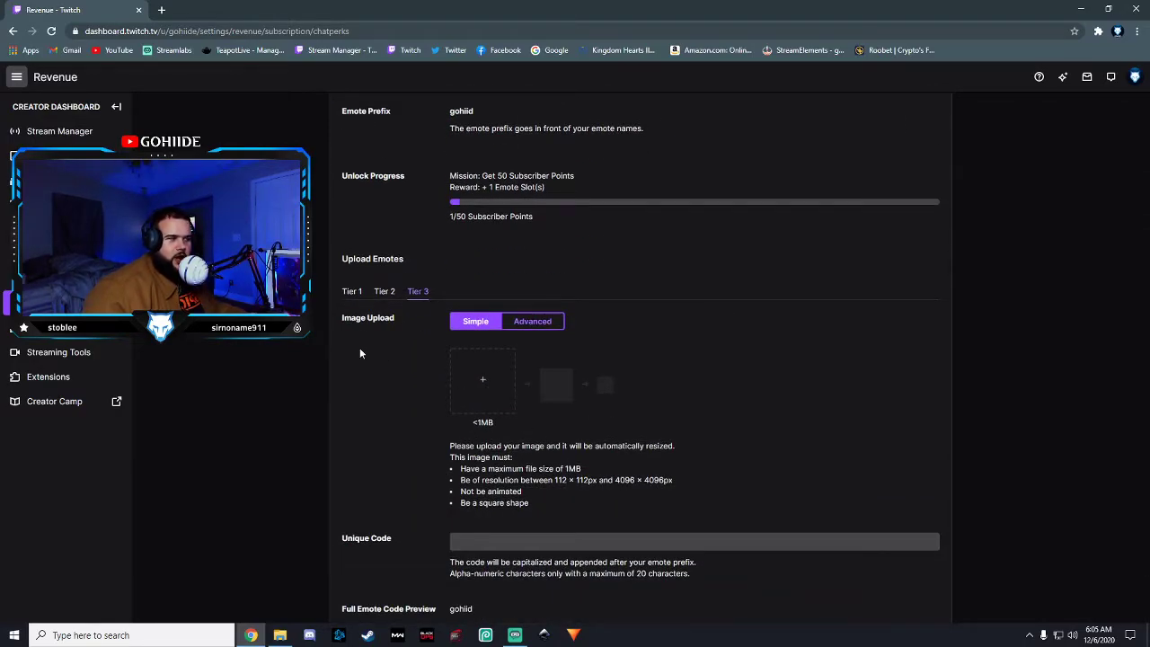
left_click(352, 299)
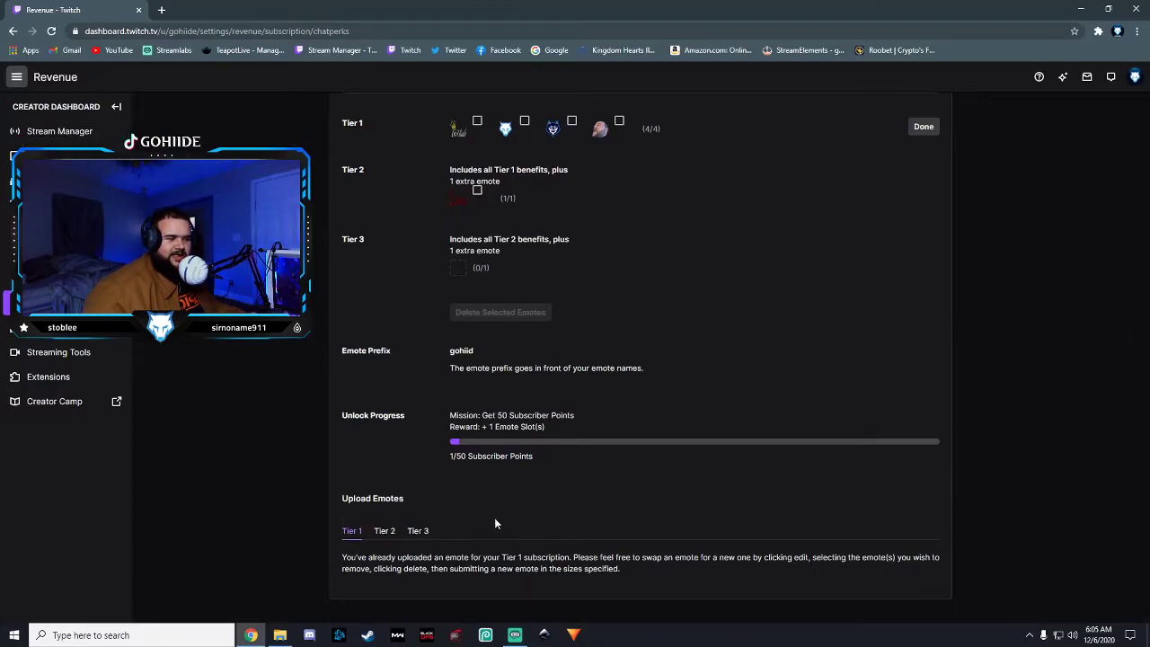
left_click(419, 531)
scroll(575, 458, "down", 2)
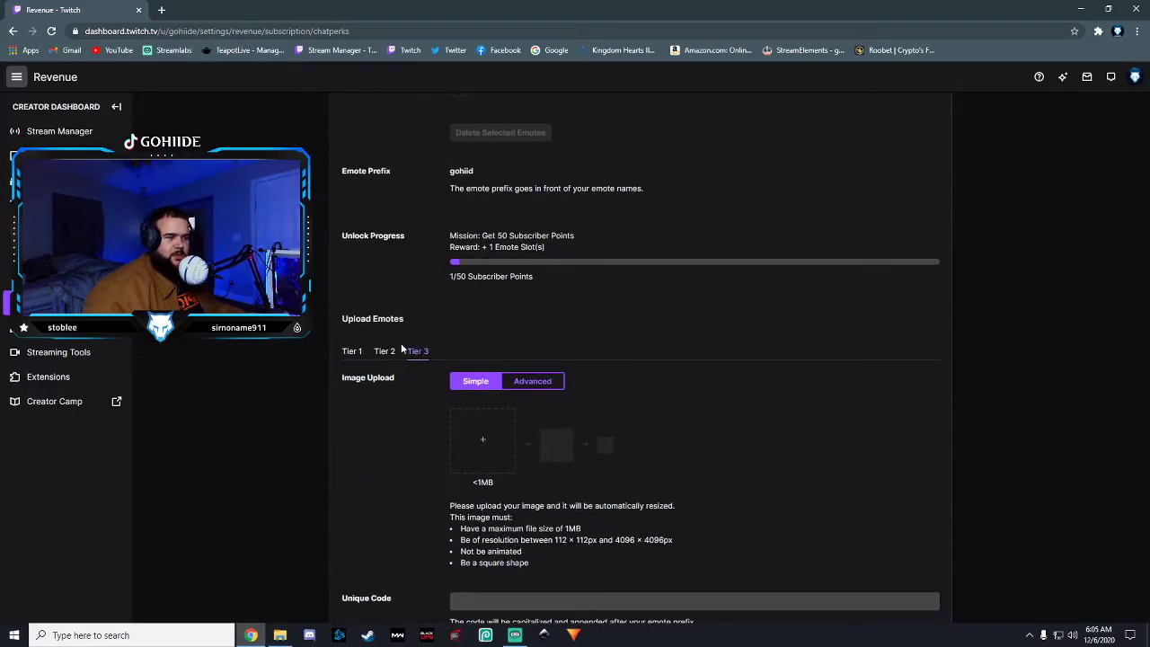
scroll(476, 234, "up", 1)
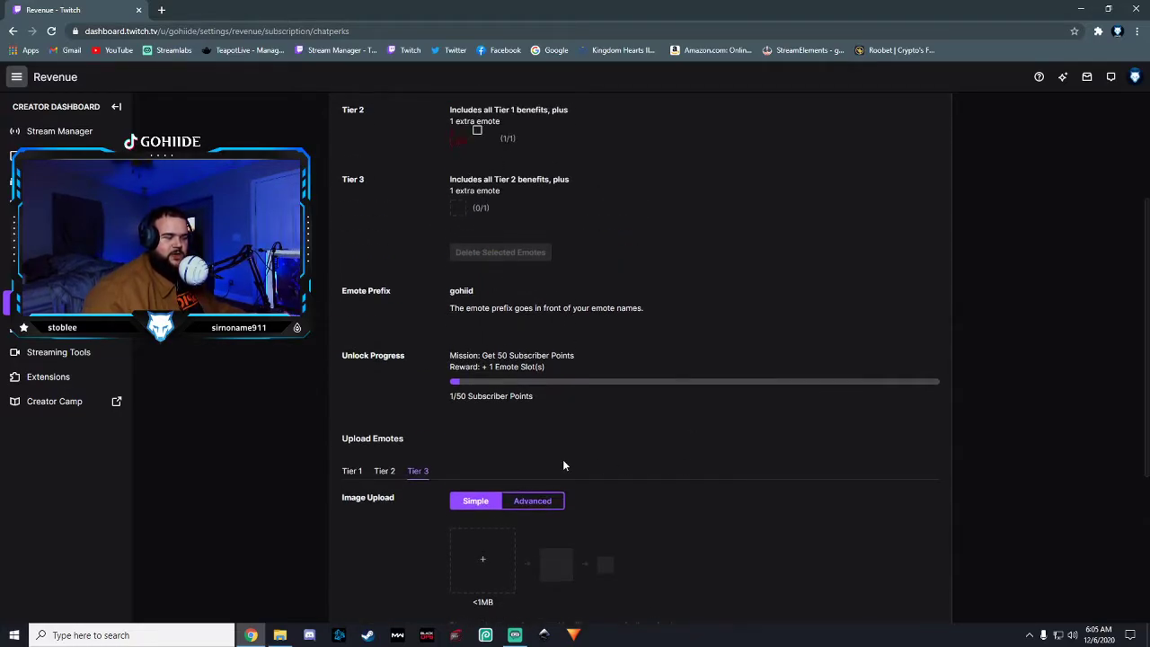
scroll(564, 465, "down", 3)
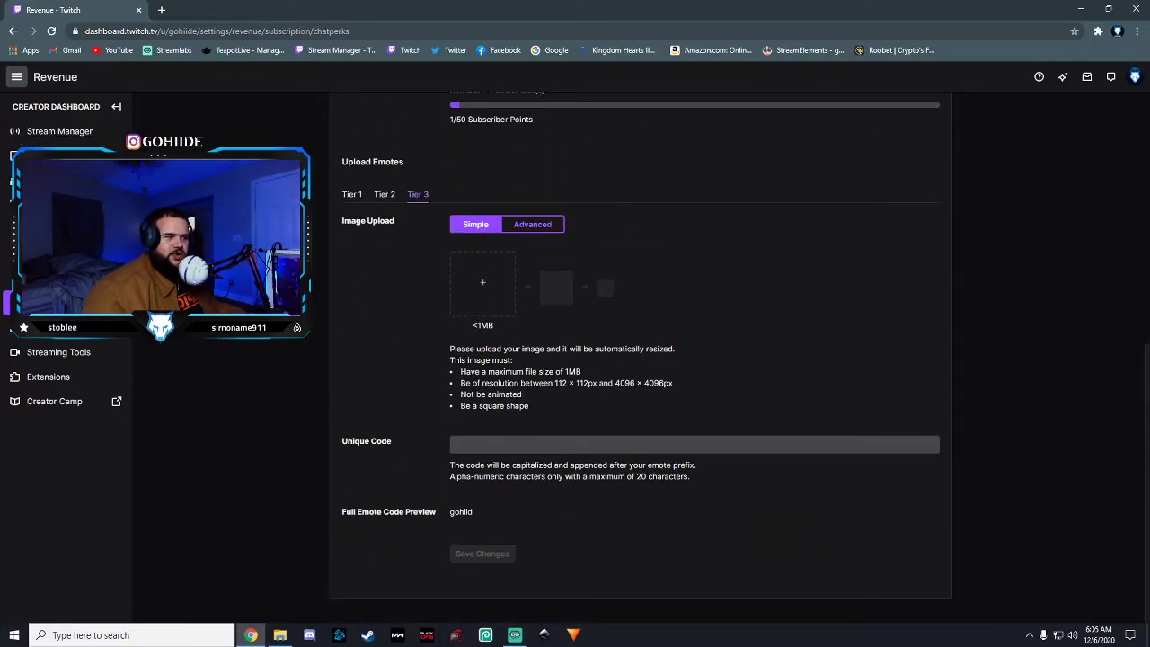
- Upload Test.png from Downloads as the Tier 3 emote image
left_click(484, 284)
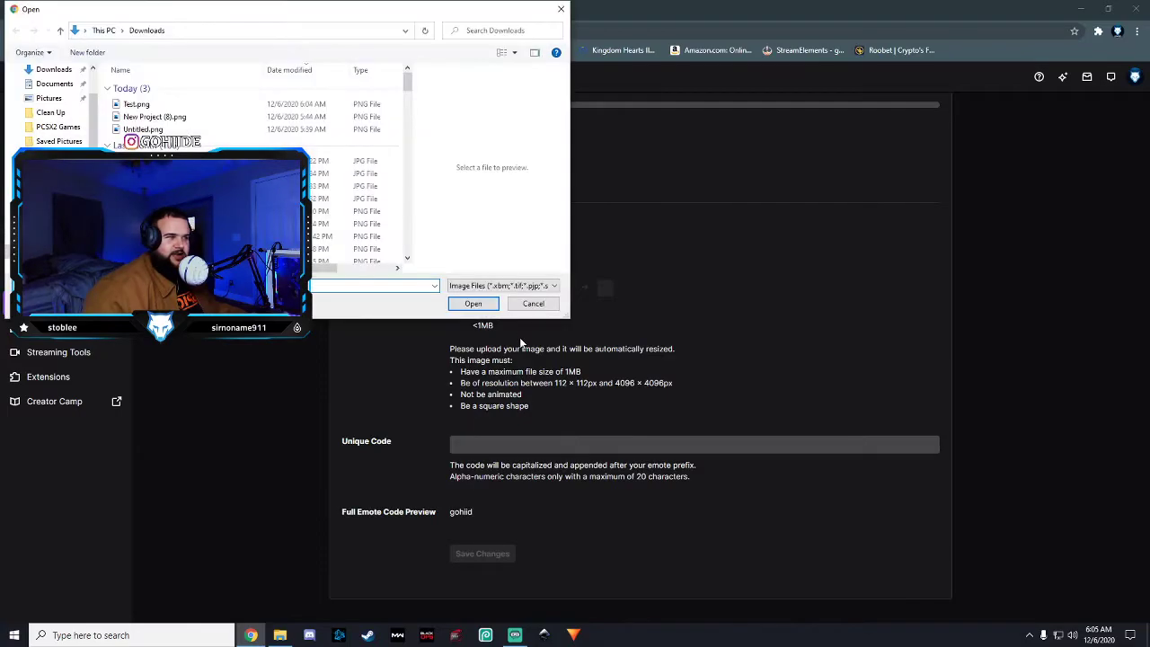
left_click_drag(252, 12, 788, 20)
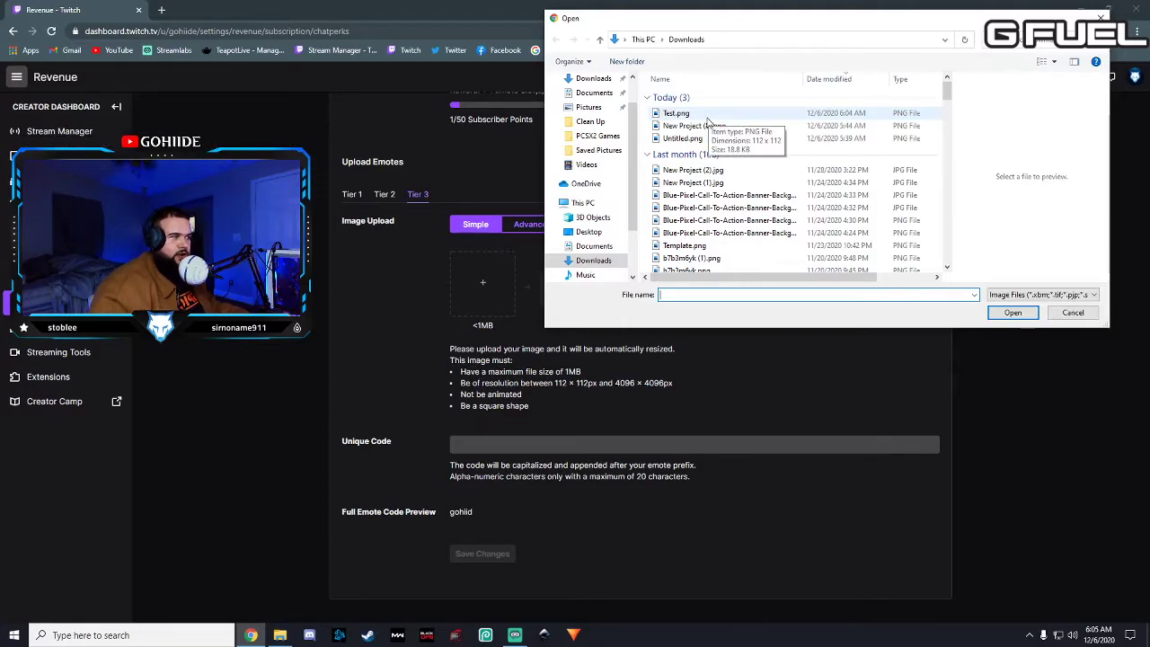
double_click(676, 113)
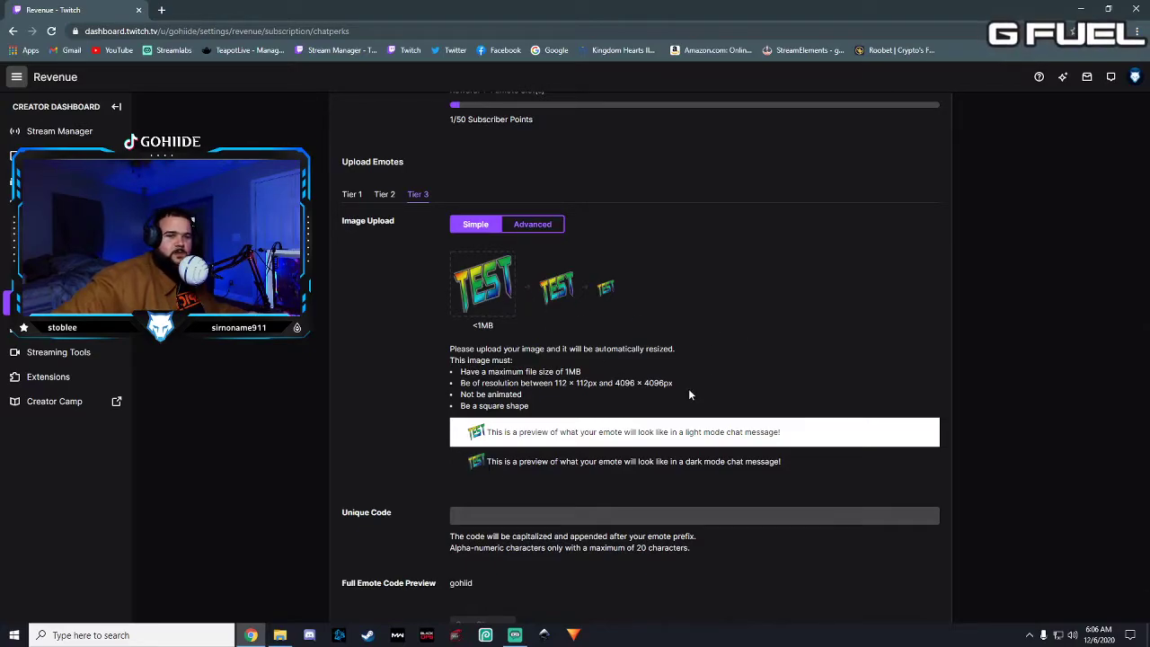
- Enter 'test' as the Tier 3 emote's Unique Code, then delete it, leaving the field empty
left_click(530, 515)
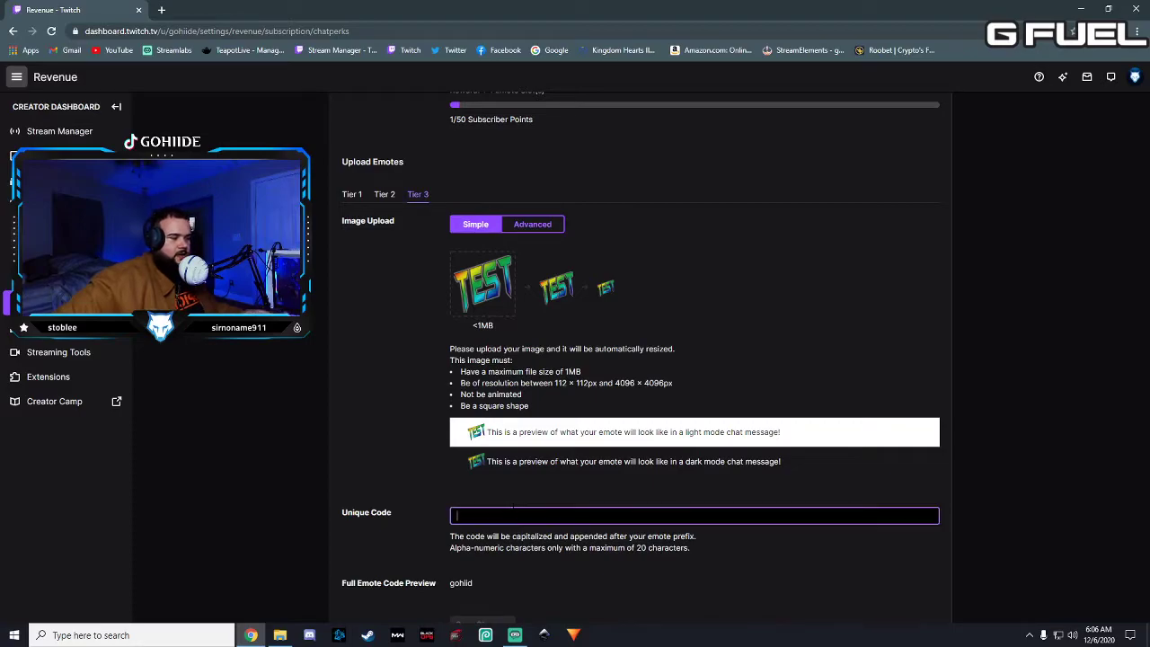
type("test")
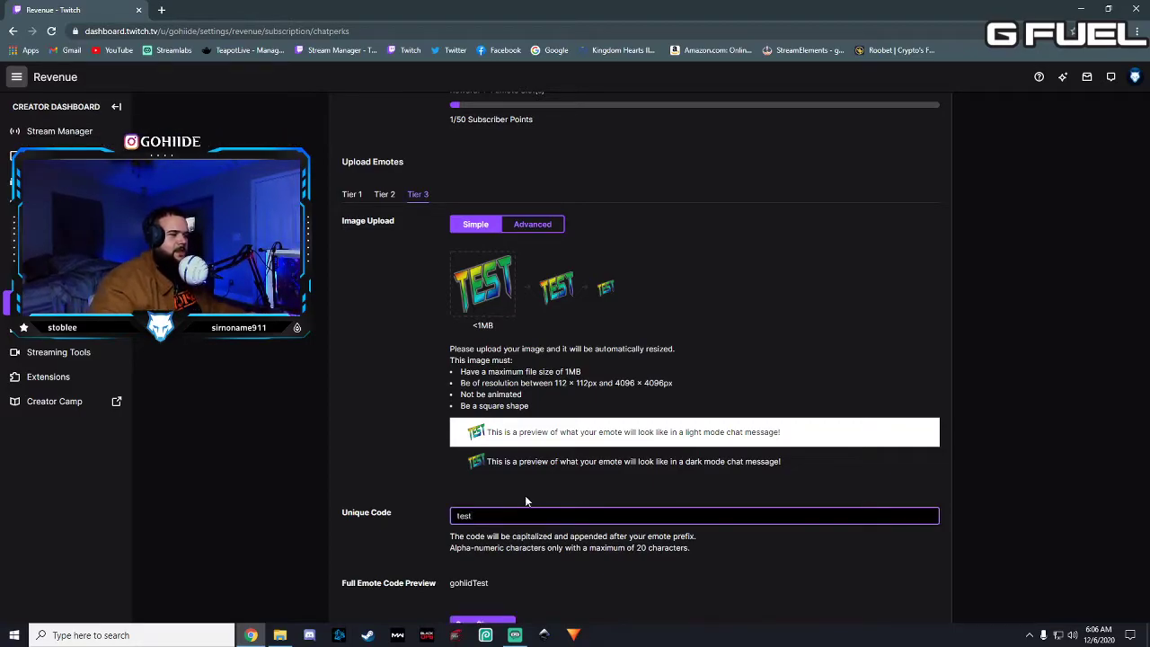
scroll(525, 495, "down", 1)
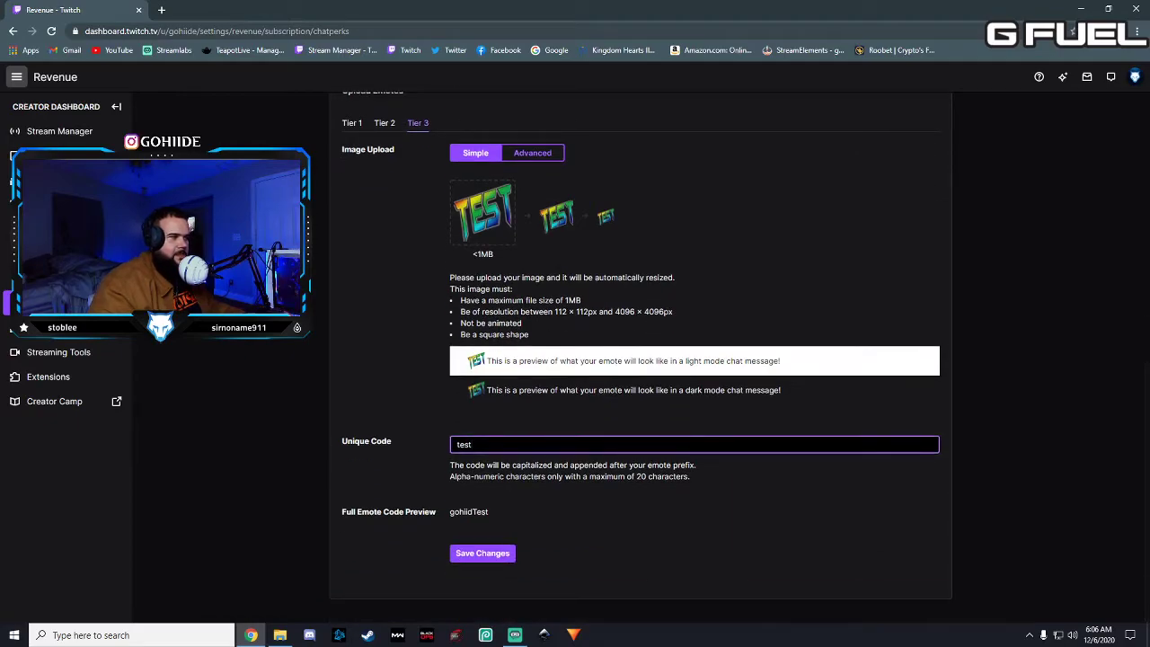
scroll(542, 449, "up", 1)
scroll(544, 449, "up", 2)
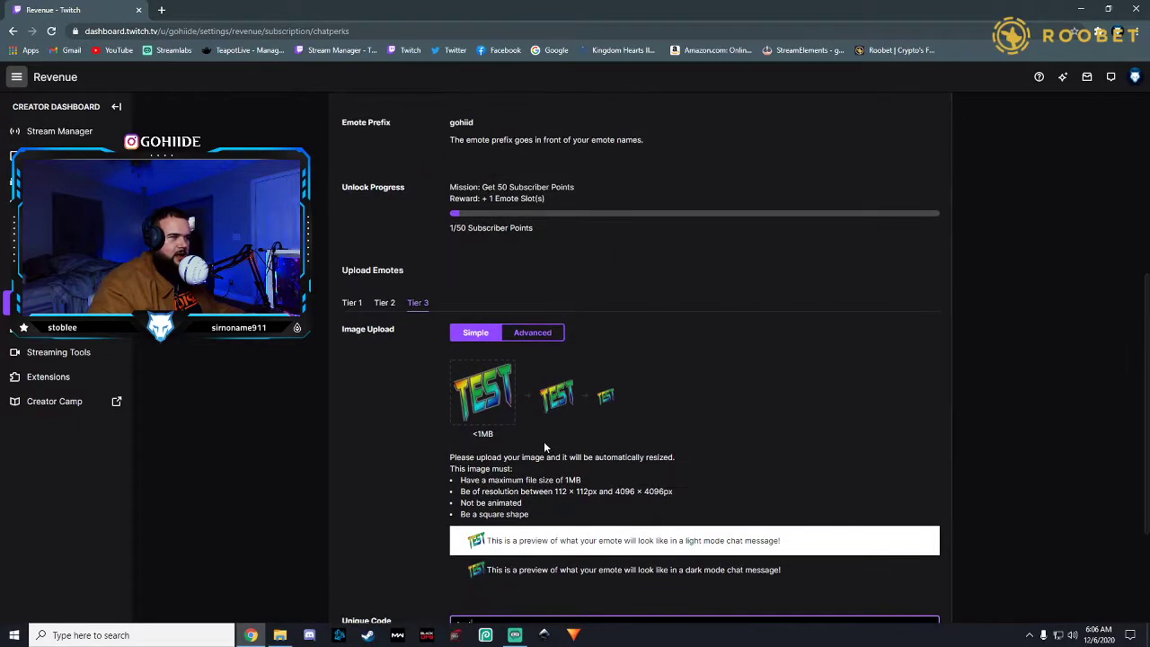
scroll(509, 379, "down", 3)
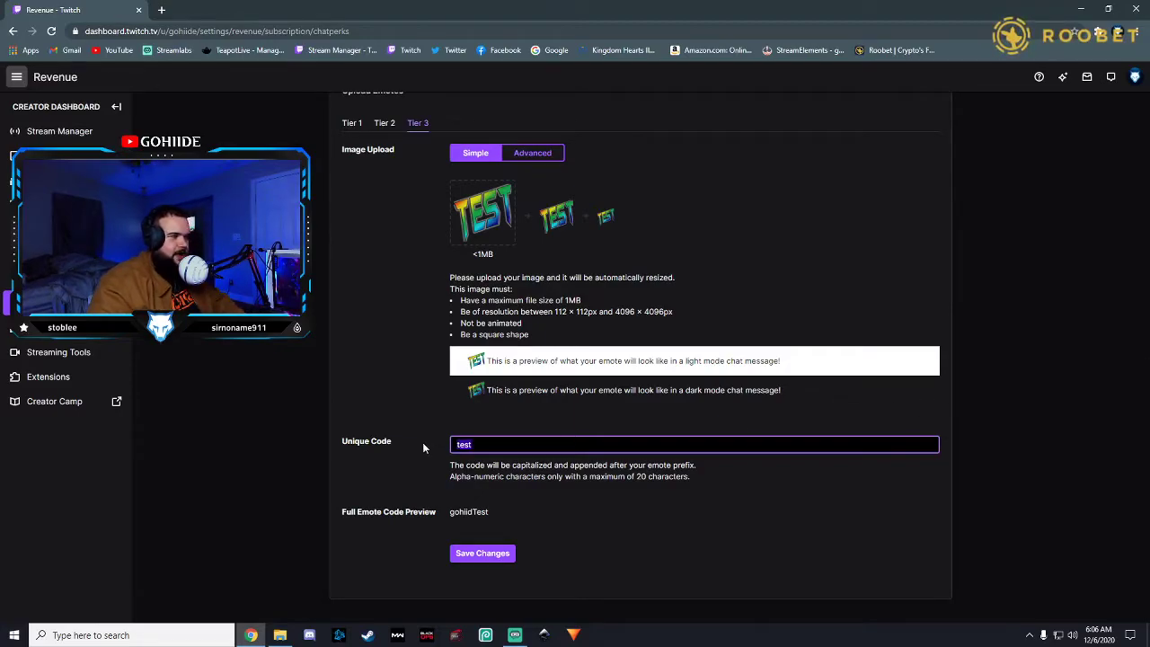
key("BackSpace")
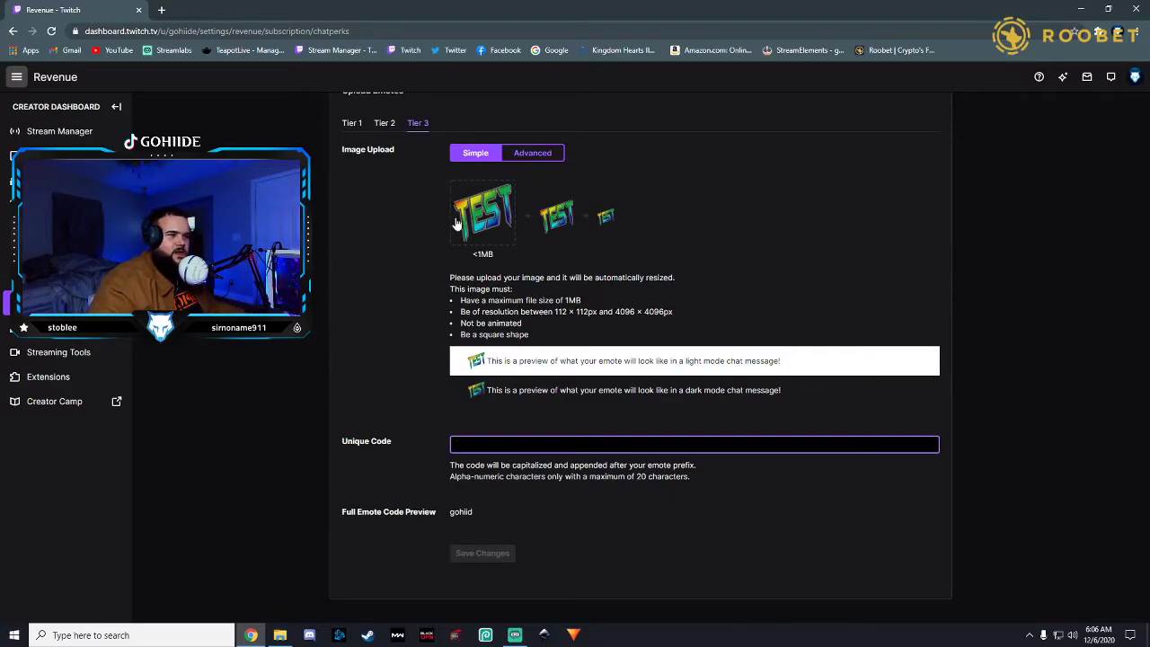
left_click(1136, 9)
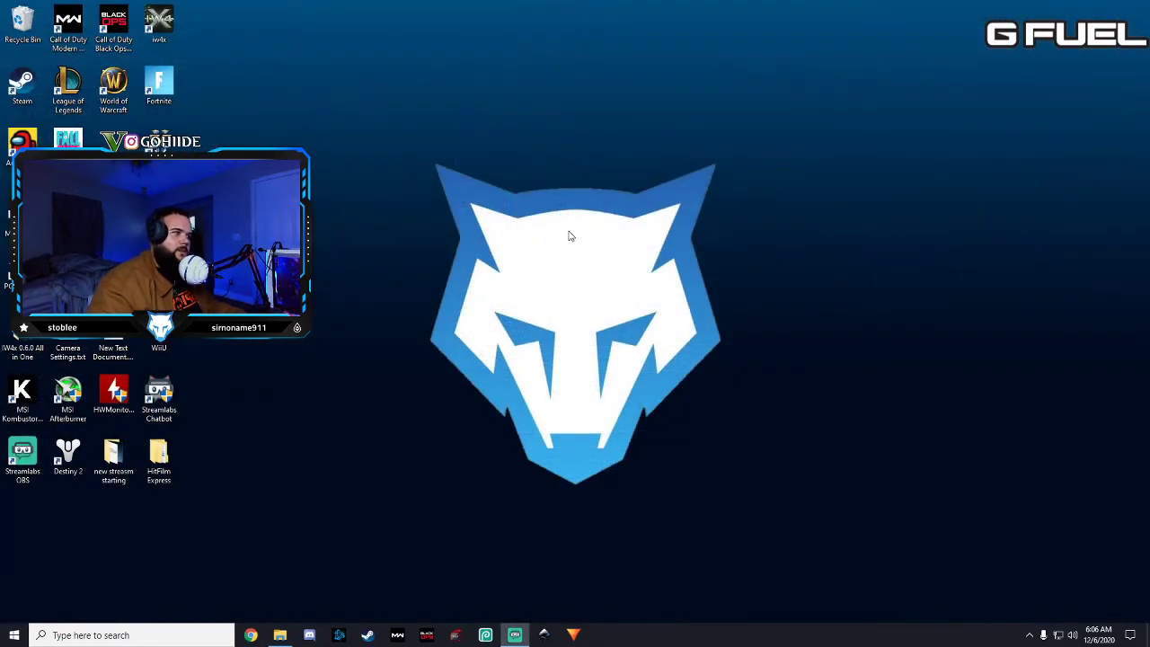